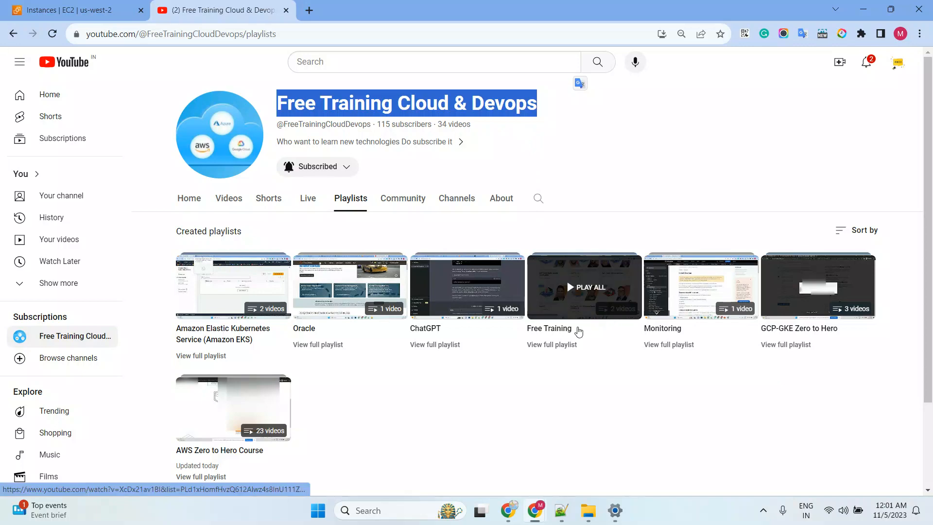
Switch to Notepad++ and read the notes on spiking Linux CPU usage with the AWSFIS-Run-CPU-Stress document.
{"action": "left_click", "coordinate": [566, 516]}
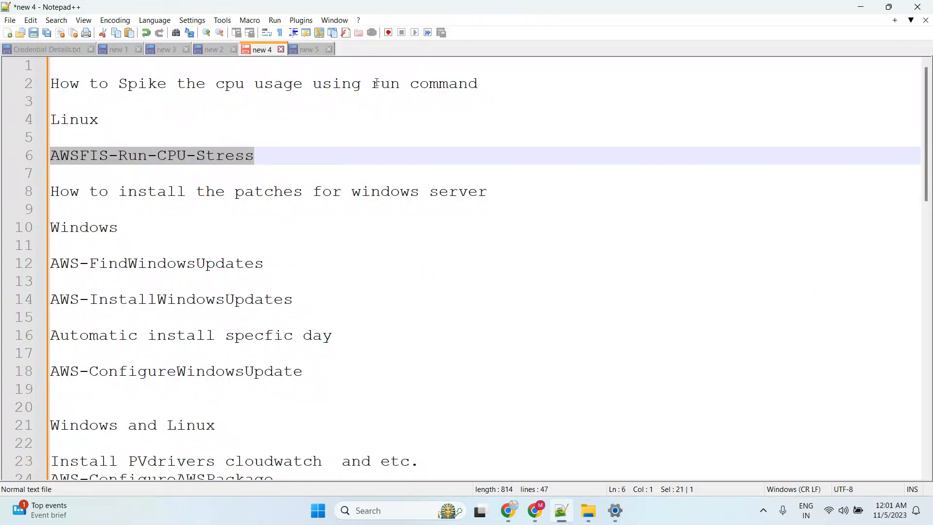
{"action": "left_click_drag", "start_coordinate": [376, 83], "coordinate": [500, 83]}
{"action": "left_click", "coordinate": [313, 130]}
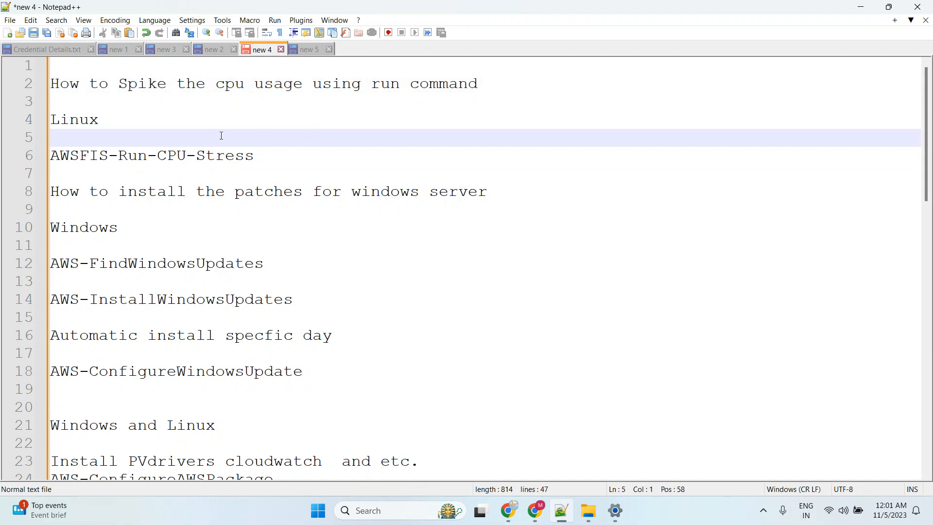
{"action": "left_click_drag", "start_coordinate": [277, 157], "coordinate": [48, 157]}
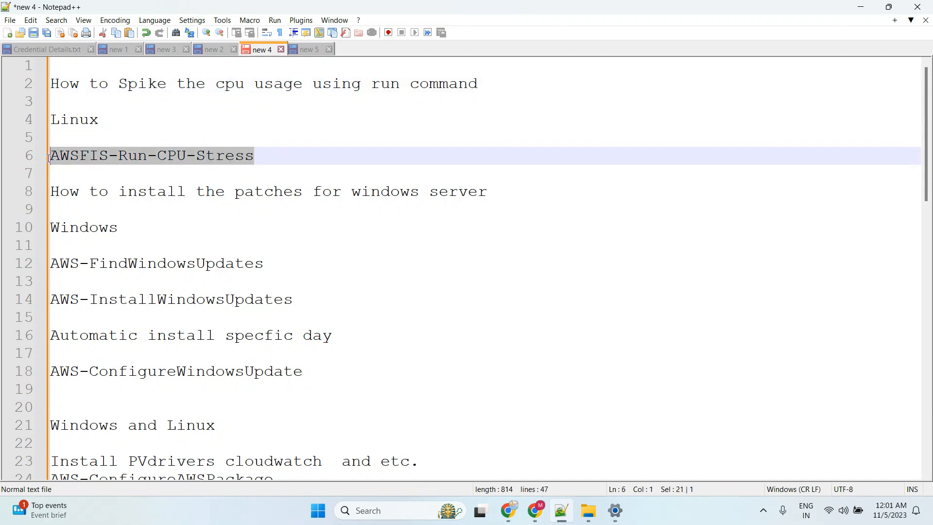
{"action": "left_click", "coordinate": [134, 124]}
{"action": "left_click_drag", "start_coordinate": [253, 156], "coordinate": [49, 119]}
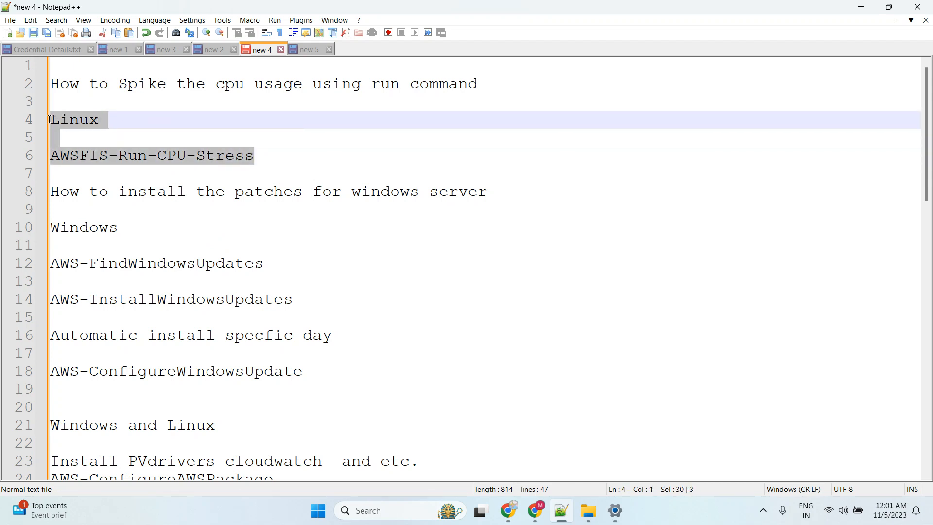
{"action": "left_click", "coordinate": [159, 156]}
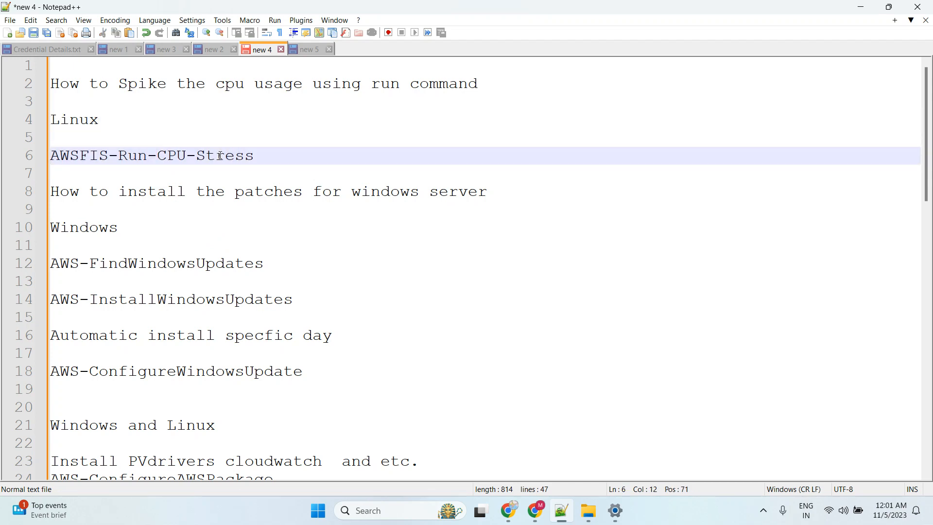
Read the notes on the Windows update documents and on installing PV drivers and CloudWatch for Windows and Linux.
{"action": "left_click_drag", "start_coordinate": [279, 263], "coordinate": [72, 265]}
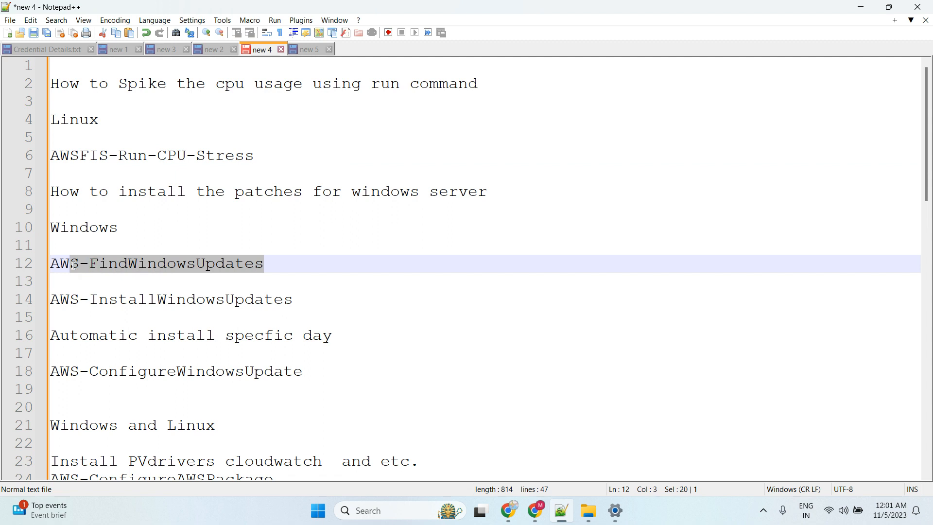
{"action": "left_click_drag", "start_coordinate": [300, 298], "coordinate": [129, 301]}
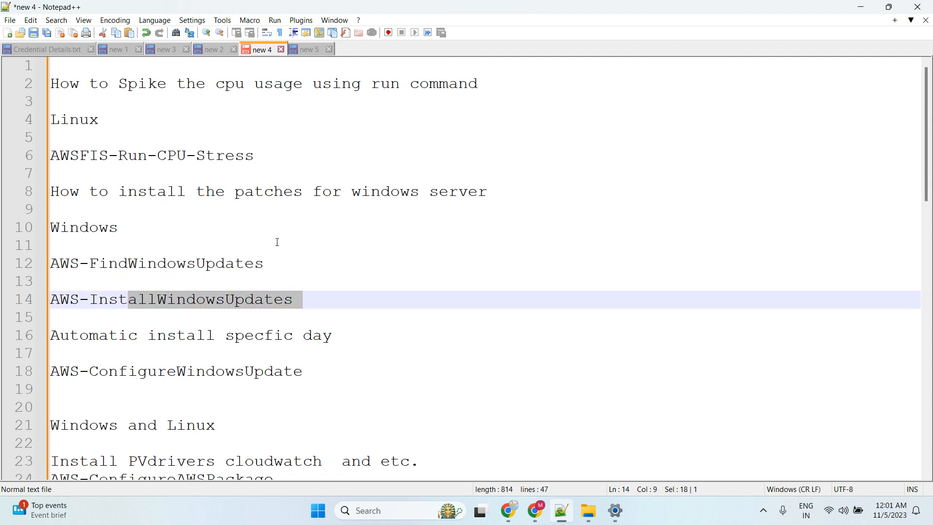
{"action": "scroll", "coordinate": [277, 242], "scroll_direction": "down", "scroll_amount": 2}
{"action": "left_click_drag", "start_coordinate": [309, 264], "coordinate": [112, 266]}
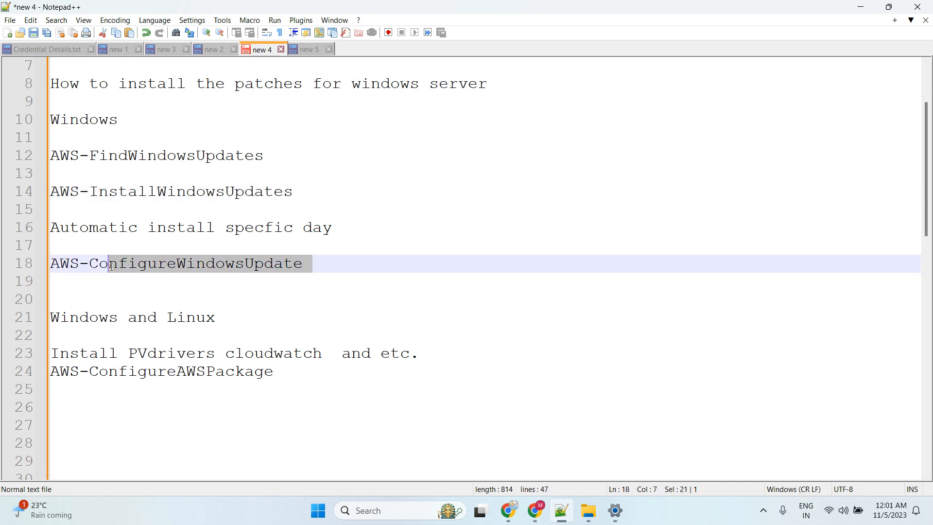
{"action": "left_click", "coordinate": [243, 331]}
{"action": "left_click_drag", "start_coordinate": [218, 319], "coordinate": [59, 319]}
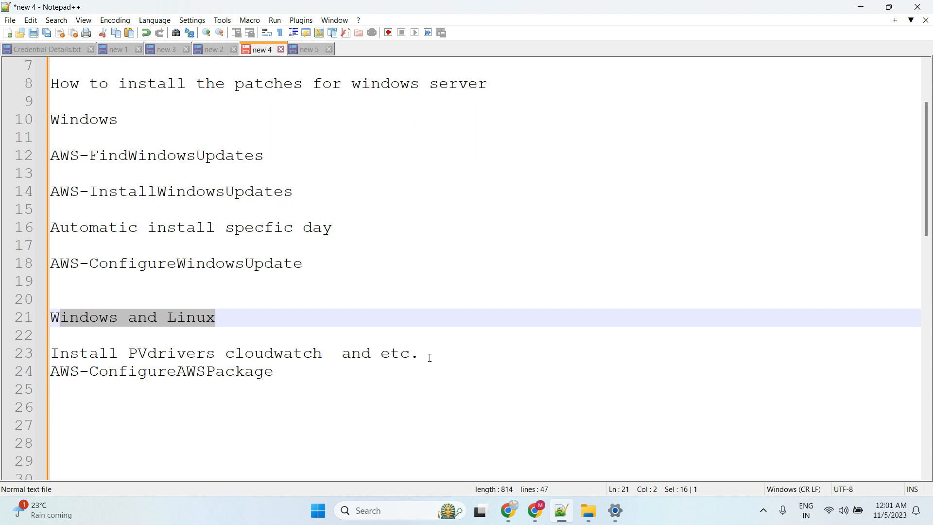
{"action": "left_click_drag", "start_coordinate": [430, 357], "coordinate": [51, 336]}
{"action": "scroll", "coordinate": [281, 217], "scroll_direction": "up", "scroll_amount": 2}
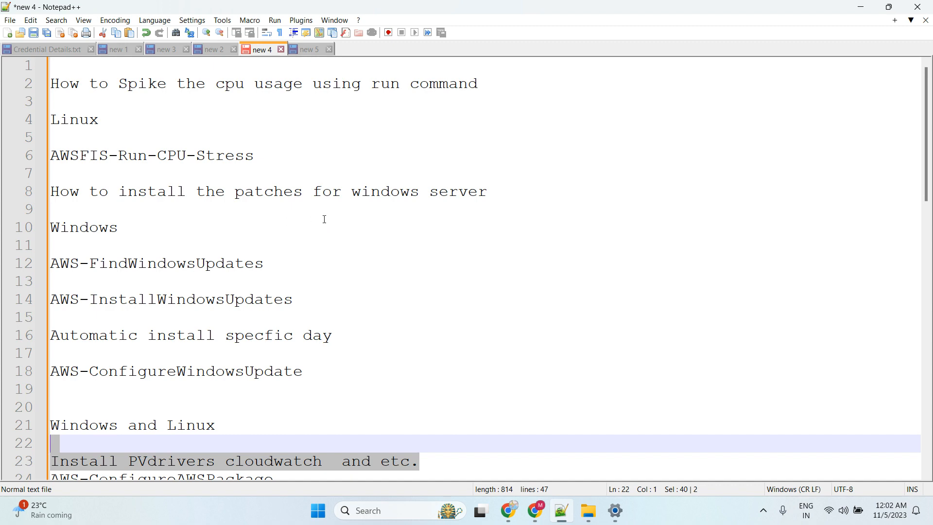
Switch to the EC2 console in Chrome and start launching a new instance named linuxinstance.
{"action": "key", "text": "alt+Tab"}
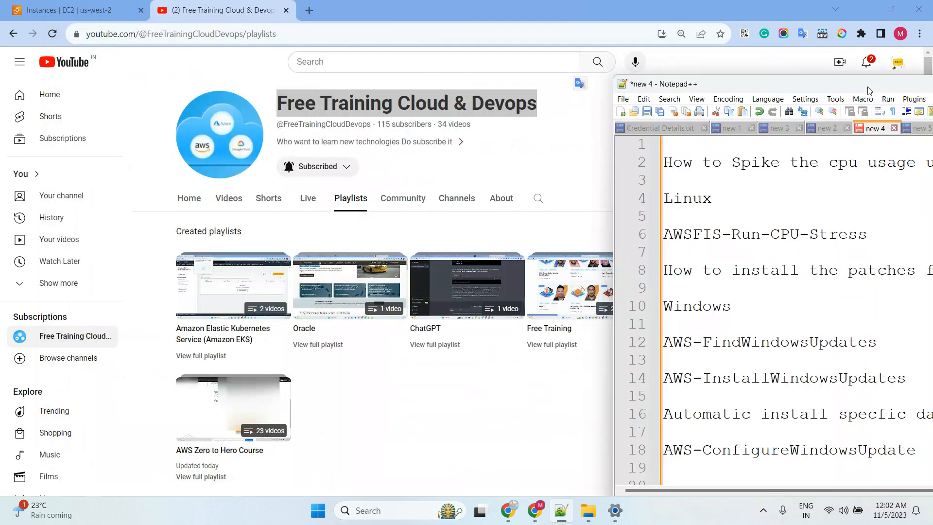
{"action": "left_click", "coordinate": [92, 10]}
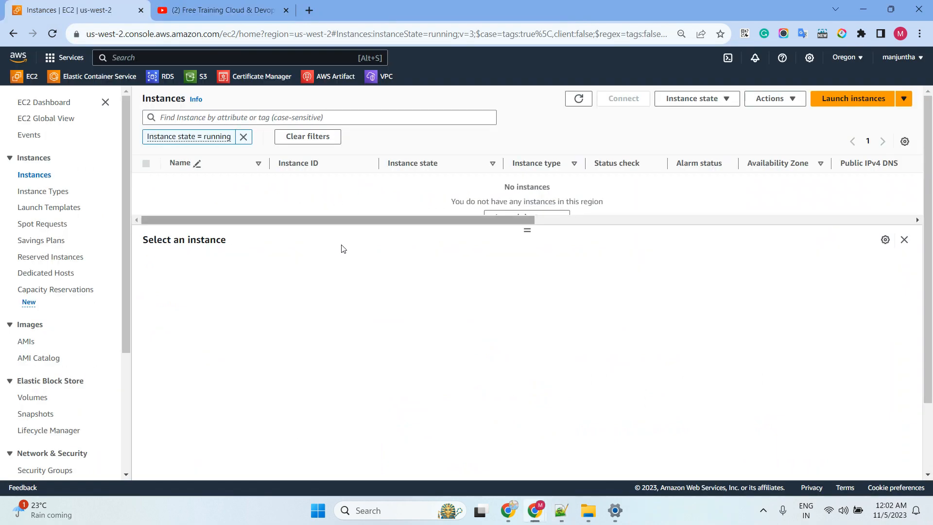
{"action": "left_click", "coordinate": [874, 102]}
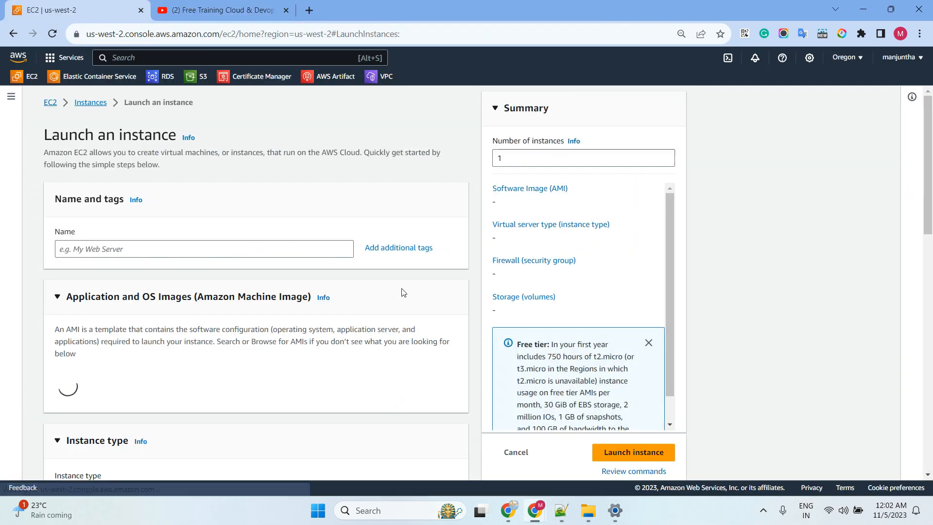
{"action": "left_click", "coordinate": [122, 250]}
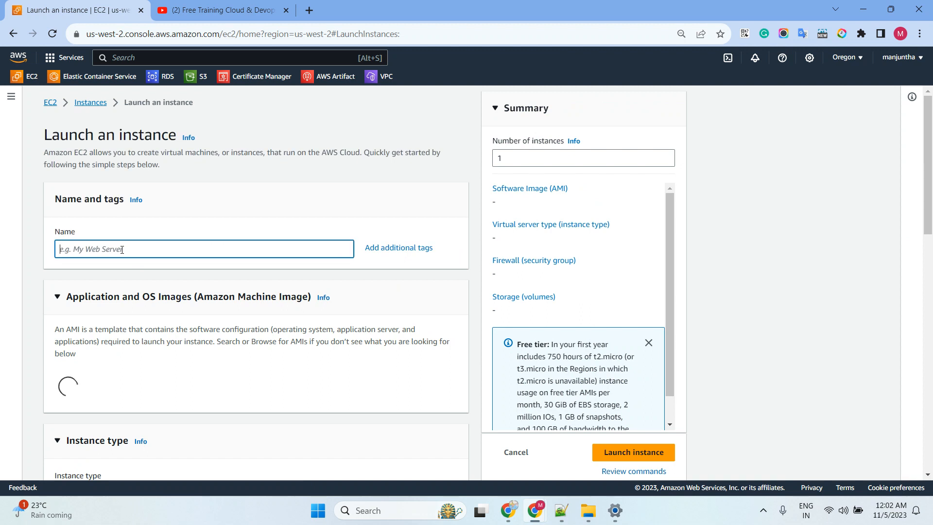
{"action": "type", "text": "linux"}
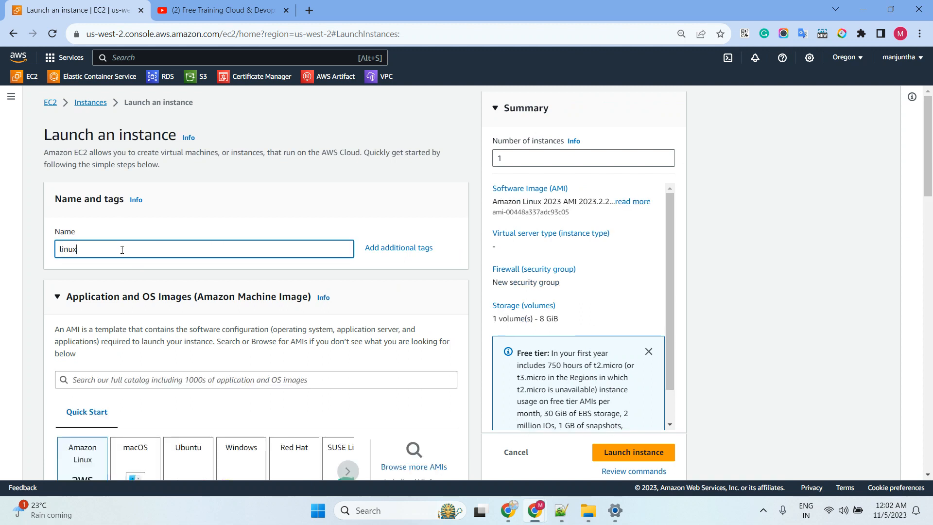
{"action": "type", "text": "instance"}
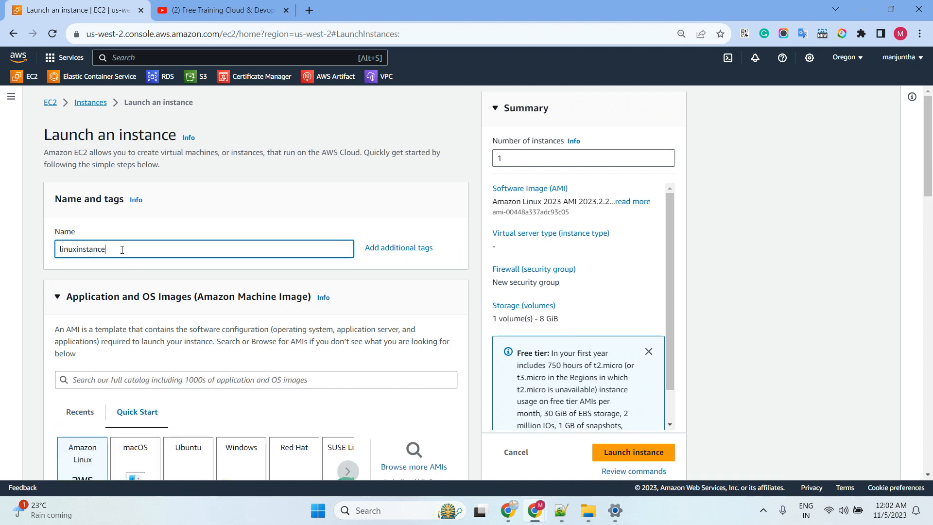
Review the Amazon Linux image and instance type, and choose devlopement as the login key pair.
{"action": "scroll", "coordinate": [360, 277], "scroll_direction": "down", "scroll_amount": 3}
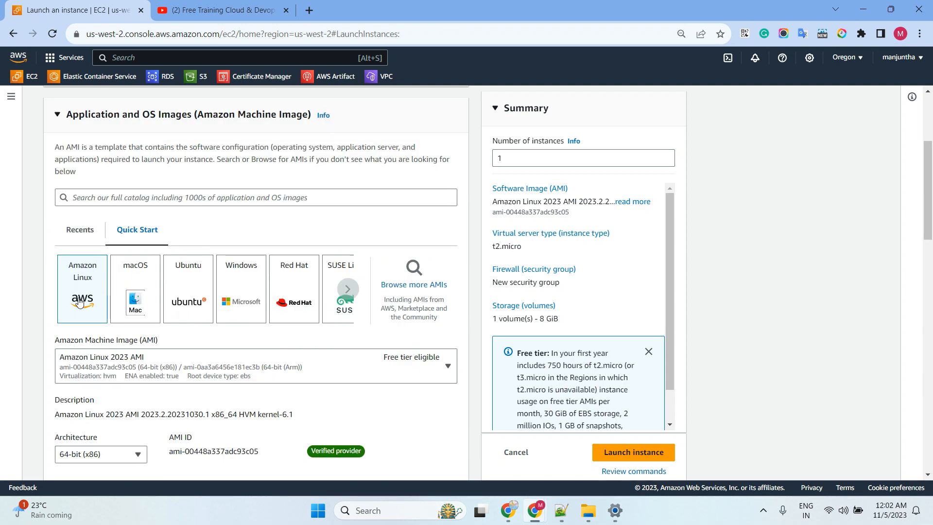
{"action": "scroll", "coordinate": [335, 294], "scroll_direction": "down", "scroll_amount": 4}
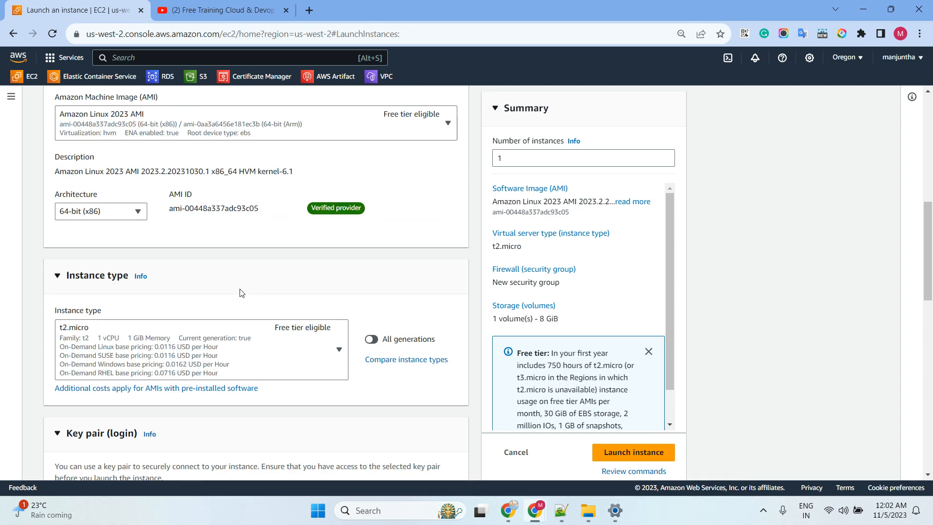
{"action": "scroll", "coordinate": [243, 293], "scroll_direction": "up", "scroll_amount": 3}
{"action": "scroll", "coordinate": [171, 278], "scroll_direction": "down", "scroll_amount": 2}
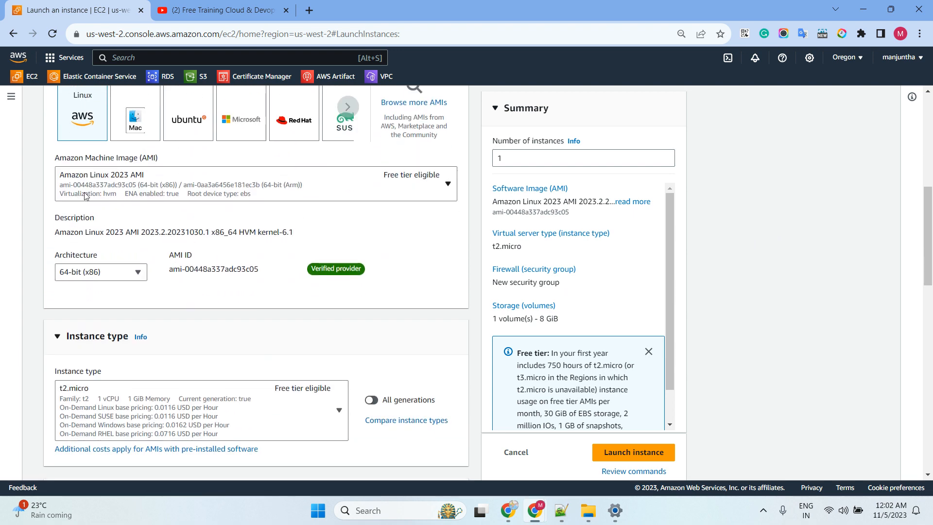
{"action": "scroll", "coordinate": [216, 267], "scroll_direction": "down", "scroll_amount": 5}
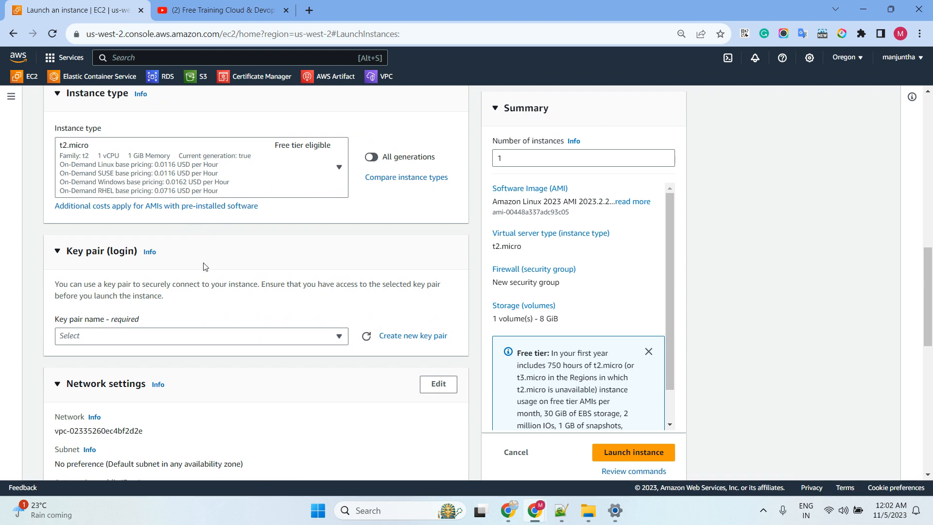
{"action": "left_click", "coordinate": [188, 336]}
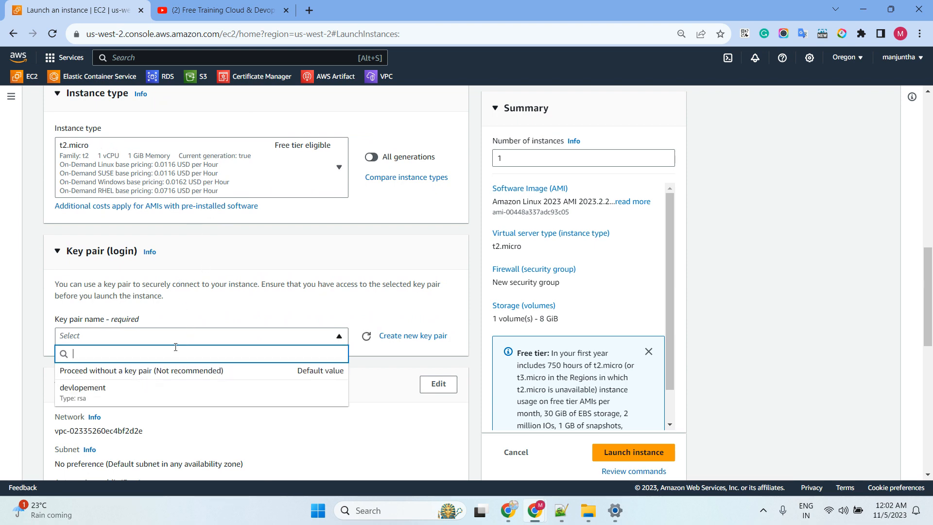
{"action": "left_click", "coordinate": [150, 391]}
Use an existing security group for the instance and select the default group.
{"action": "scroll", "coordinate": [221, 246], "scroll_direction": "down", "scroll_amount": 2}
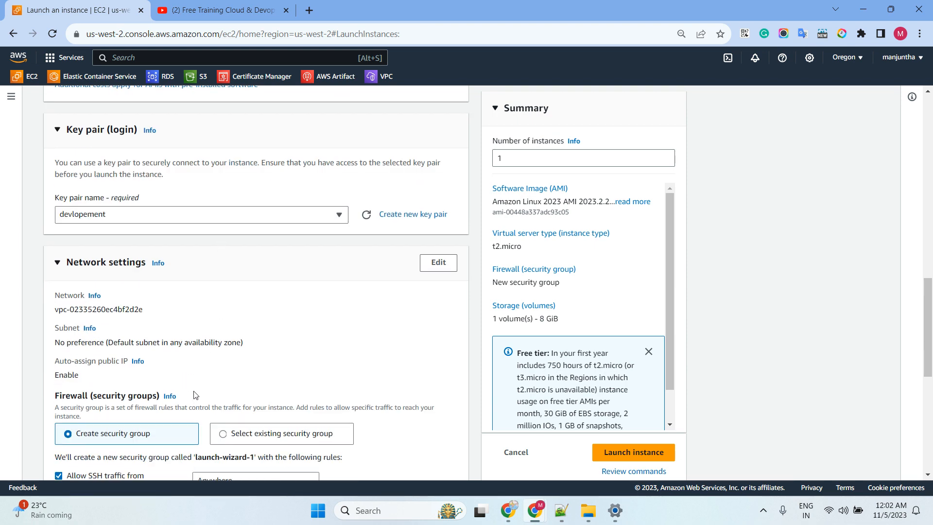
{"action": "left_click", "coordinate": [246, 437]}
{"action": "scroll", "coordinate": [264, 235], "scroll_direction": "down", "scroll_amount": 5}
{"action": "left_click", "coordinate": [275, 232]}
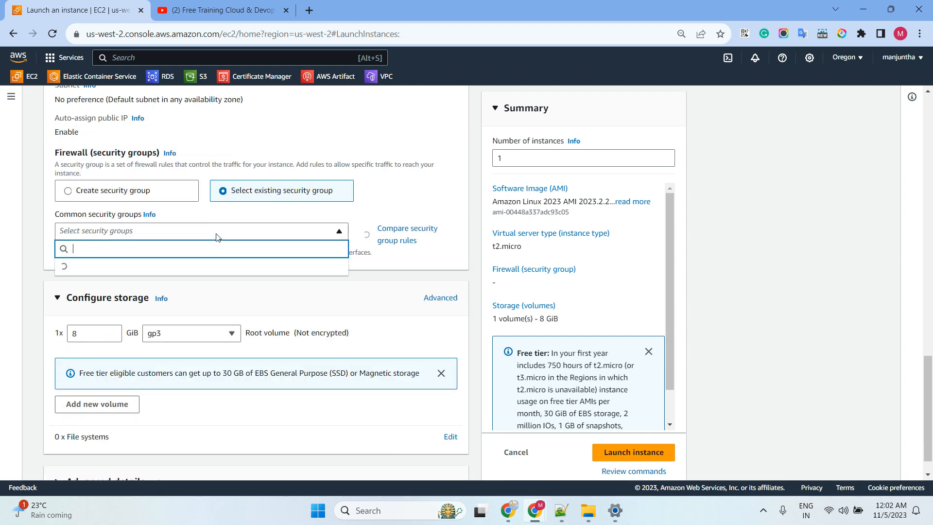
{"action": "left_click", "coordinate": [181, 268]}
{"action": "scroll", "coordinate": [183, 241], "scroll_direction": "down", "scroll_amount": 1}
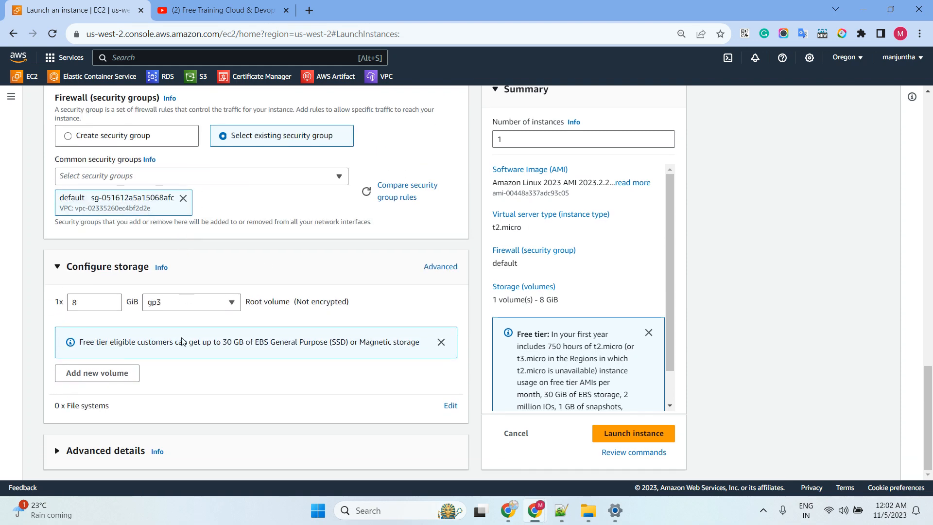
Assign SSMROLE as the IAM instance profile in the advanced details and launch the Linux instance.
{"action": "left_click", "coordinate": [138, 450]}
{"action": "scroll", "coordinate": [200, 293], "scroll_direction": "down", "scroll_amount": 5}
{"action": "left_click", "coordinate": [168, 311]}
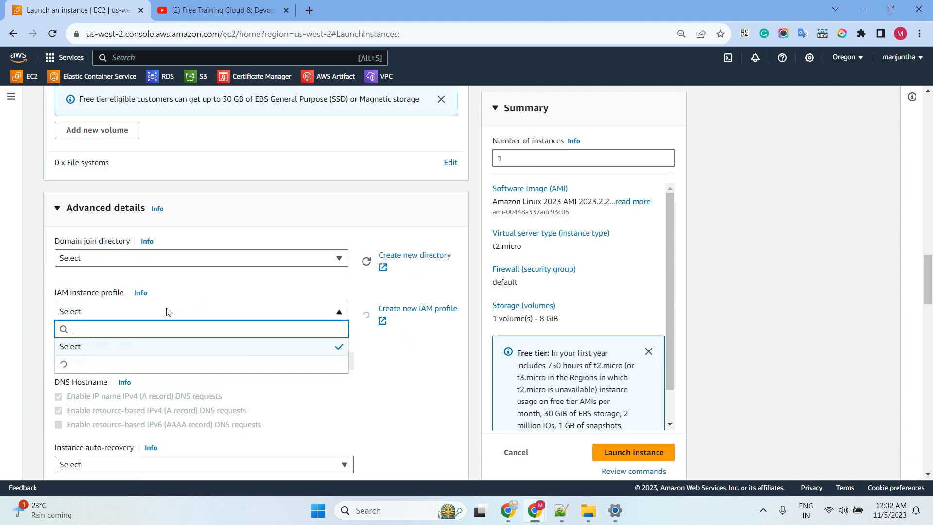
{"action": "scroll", "coordinate": [115, 382], "scroll_direction": "down", "scroll_amount": 4}
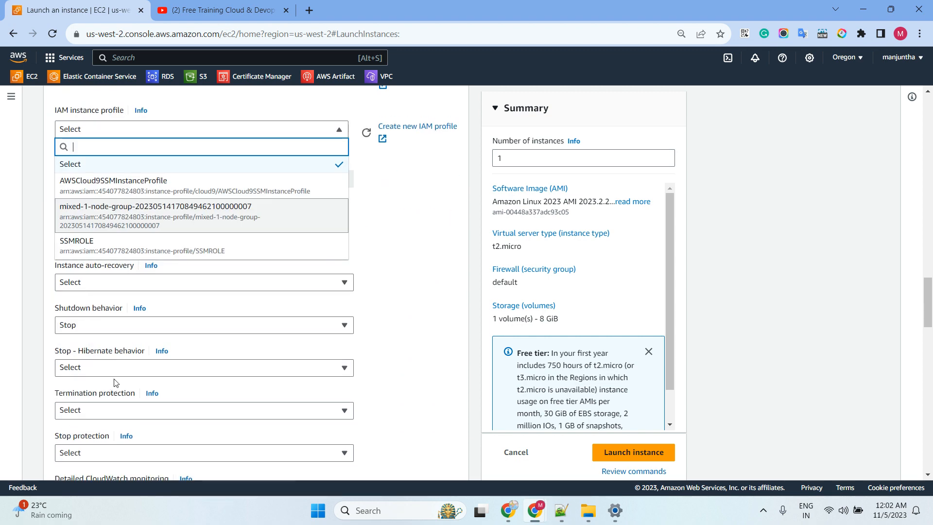
{"action": "left_click", "coordinate": [111, 246]}
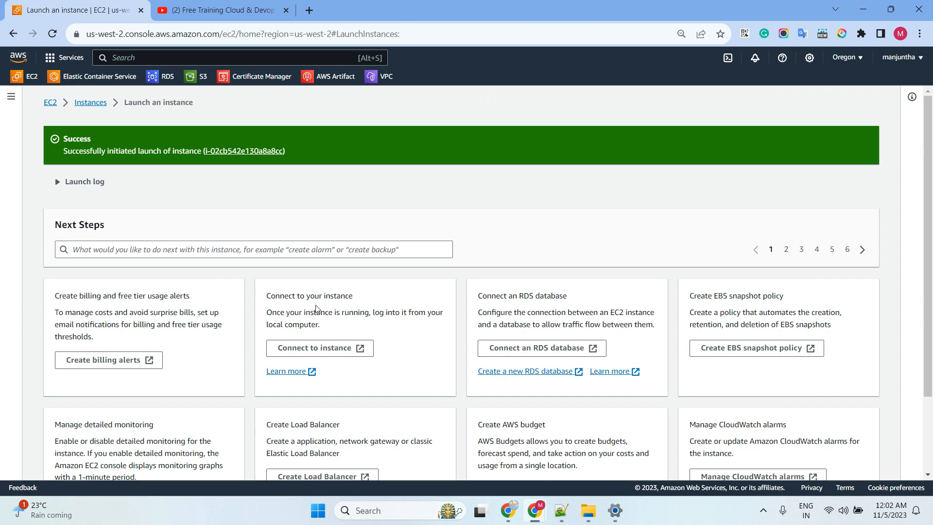
Return to the full instance list and start launching another instance named windows server.
{"action": "scroll", "coordinate": [341, 301], "scroll_direction": "down", "scroll_amount": 2}
{"action": "left_click", "coordinate": [804, 463]}
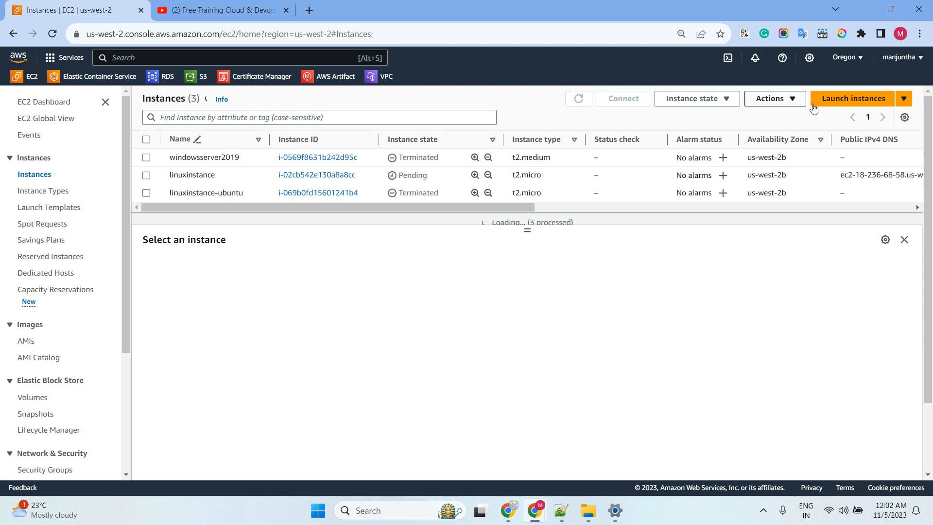
{"action": "left_click", "coordinate": [853, 98]}
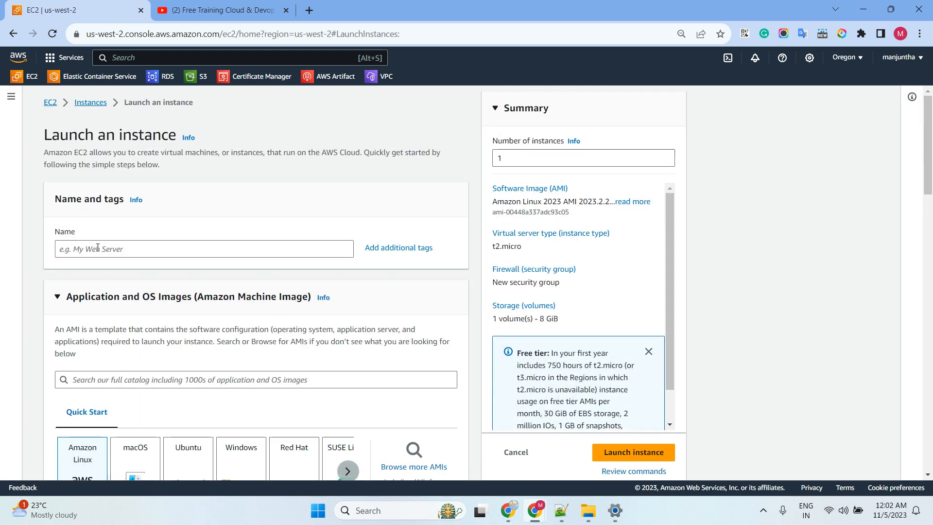
{"action": "left_click", "coordinate": [97, 248]}
{"action": "type", "text": "windo"}
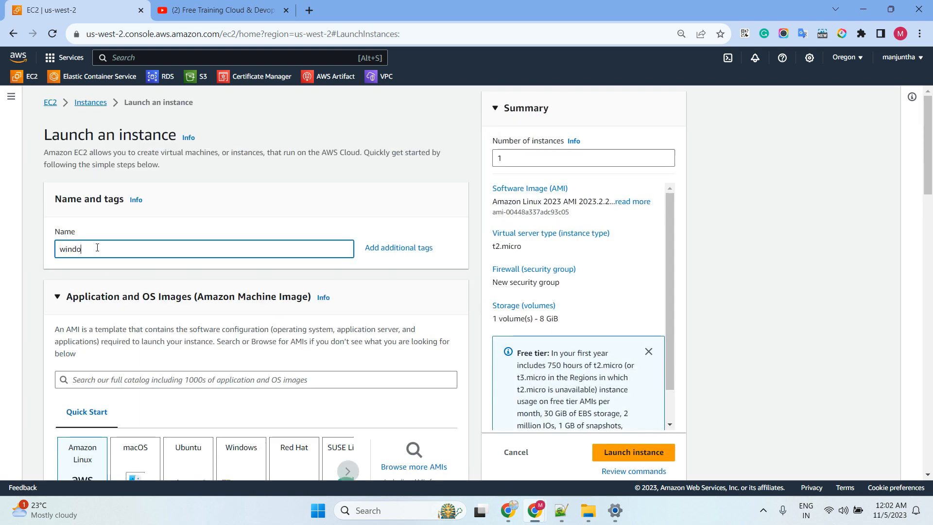
{"action": "type", "text": "ws sever"}
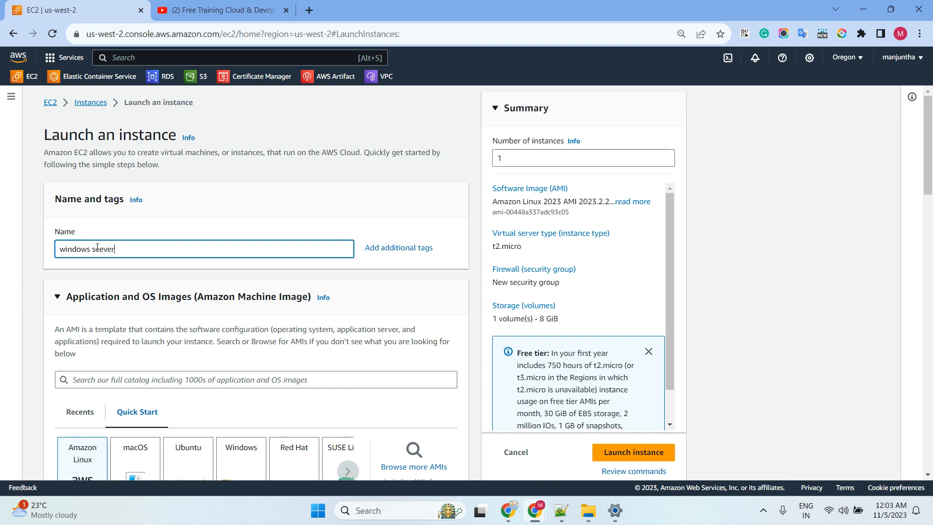
Choose the Windows operating system with the Microsoft Windows Server 2016 Base image.
{"action": "scroll", "coordinate": [228, 267], "scroll_direction": "down", "scroll_amount": 4}
{"action": "left_click", "coordinate": [229, 268]}
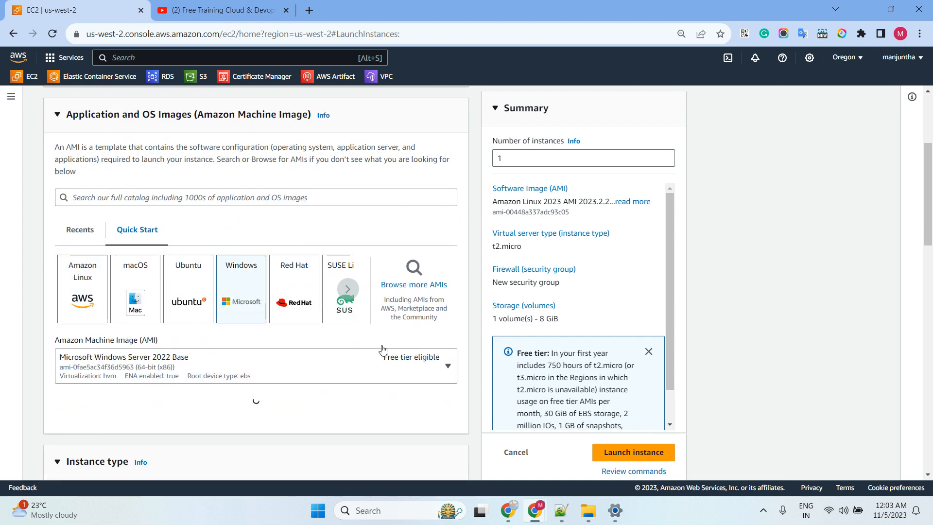
{"action": "left_click", "coordinate": [225, 373]}
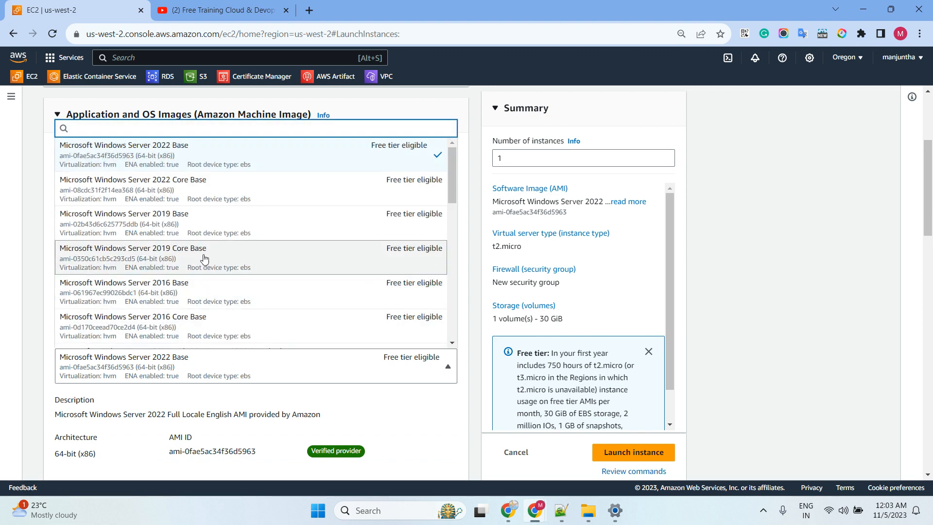
{"action": "left_click", "coordinate": [287, 294]}
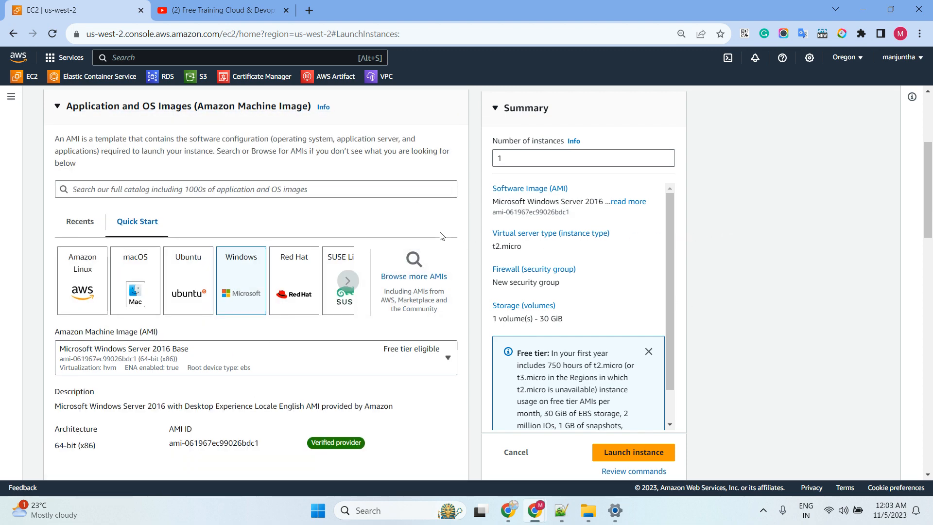
Set the Windows instance's type to t2.large and choose the devlopement key pair.
{"action": "scroll", "coordinate": [314, 312], "scroll_direction": "down", "scroll_amount": 5}
{"action": "left_click", "coordinate": [142, 359]}
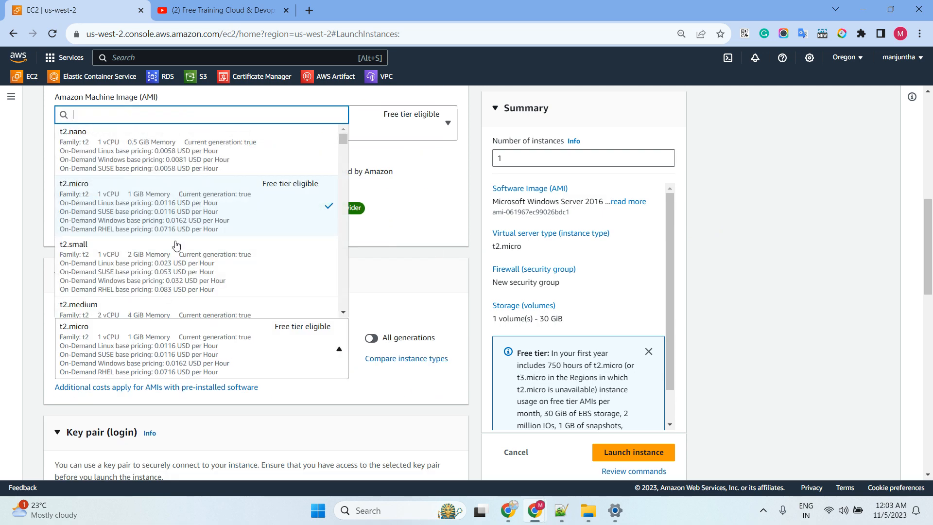
{"action": "scroll", "coordinate": [173, 243], "scroll_direction": "down", "scroll_amount": 4}
{"action": "left_click", "coordinate": [141, 216]}
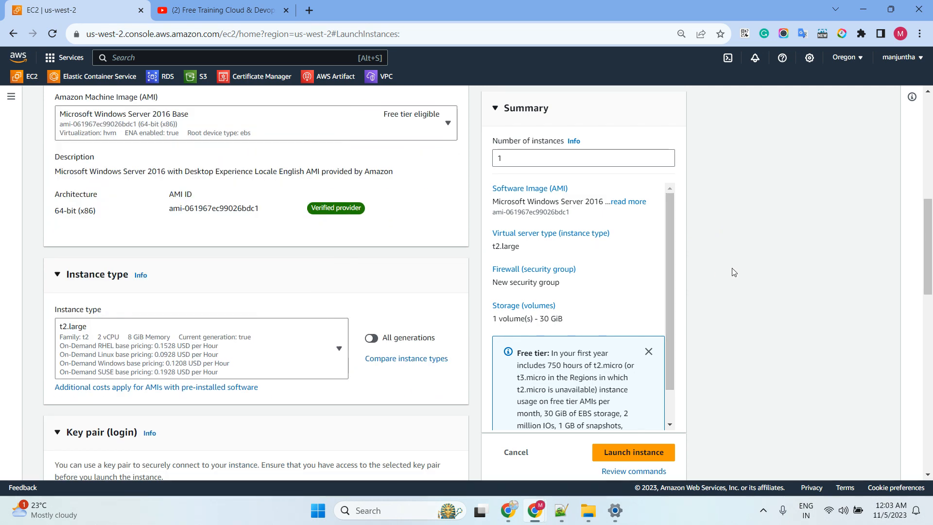
{"action": "scroll", "coordinate": [343, 285], "scroll_direction": "down", "scroll_amount": 3}
{"action": "left_click", "coordinate": [178, 394]}
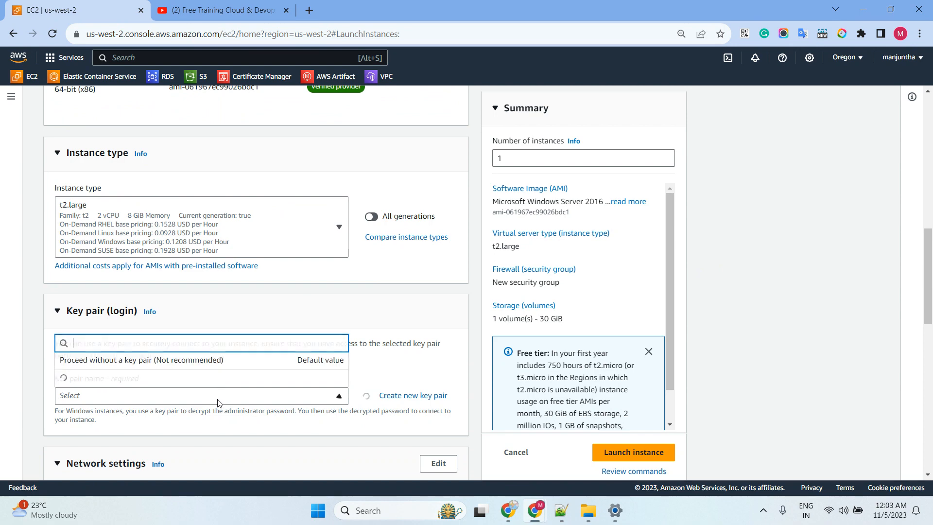
{"action": "left_click", "coordinate": [163, 373]}
Use an existing security group in the Windows instance's network settings and select the default group.
{"action": "scroll", "coordinate": [407, 260], "scroll_direction": "down", "scroll_amount": 4}
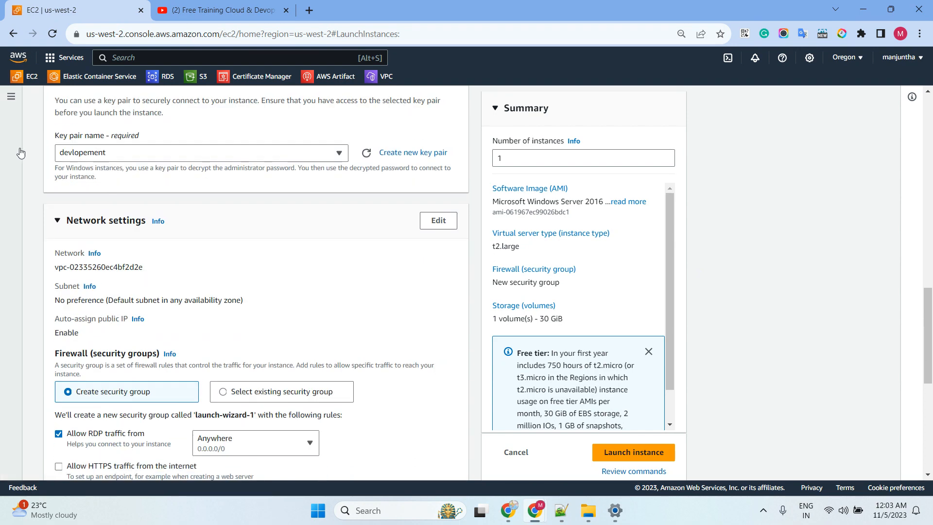
{"action": "scroll", "coordinate": [321, 285], "scroll_direction": "down", "scroll_amount": 3}
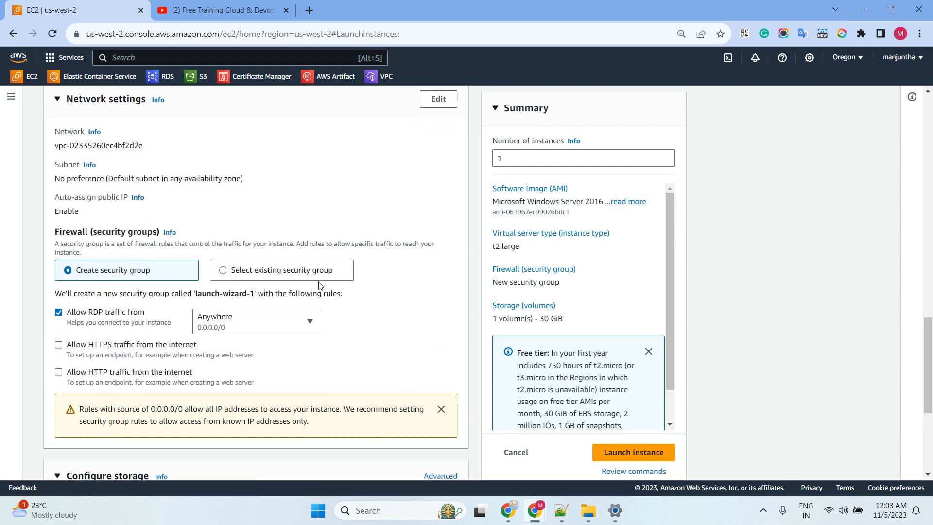
{"action": "left_click", "coordinate": [269, 276]}
{"action": "left_click", "coordinate": [252, 313]}
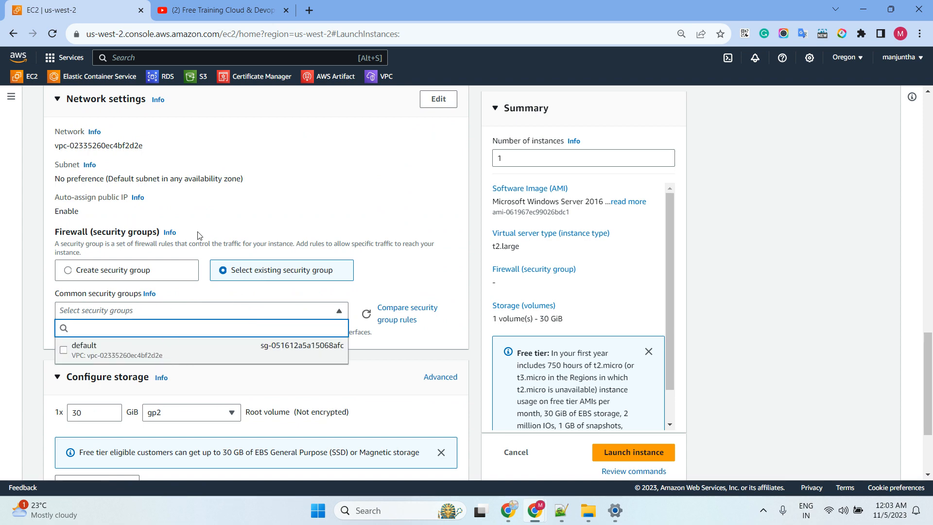
{"action": "left_click", "coordinate": [200, 350]}
{"action": "left_click", "coordinate": [200, 236]}
Assign SSMROLE as the IAM instance profile in the advanced details and launch the Windows instance.
{"action": "scroll", "coordinate": [221, 244], "scroll_direction": "down", "scroll_amount": 4}
{"action": "left_click", "coordinate": [135, 453]}
{"action": "scroll", "coordinate": [139, 364], "scroll_direction": "down", "scroll_amount": 5}
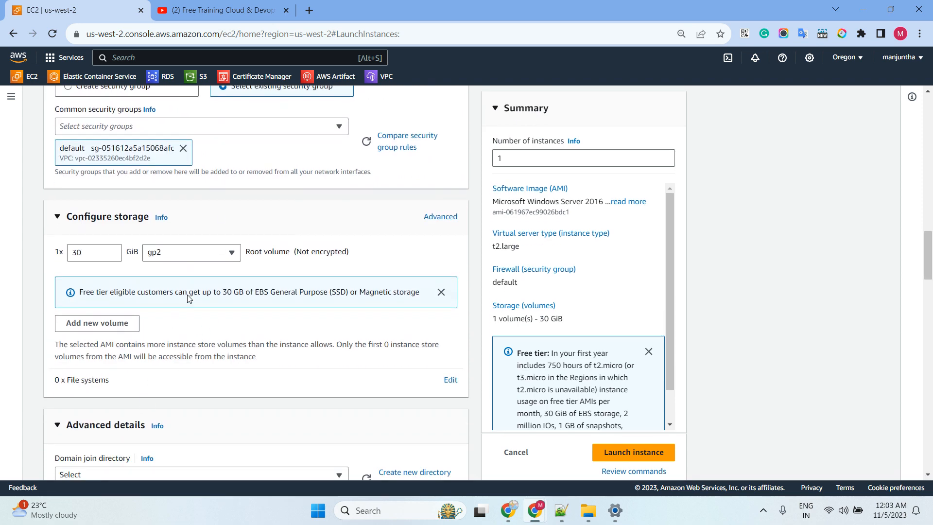
{"action": "left_click", "coordinate": [141, 311]}
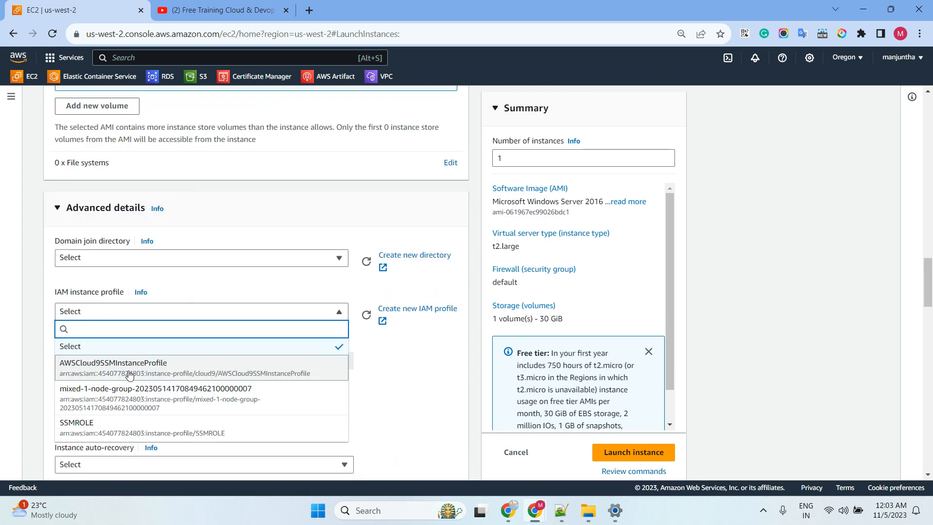
{"action": "left_click", "coordinate": [111, 427]}
{"action": "left_click", "coordinate": [665, 454]}
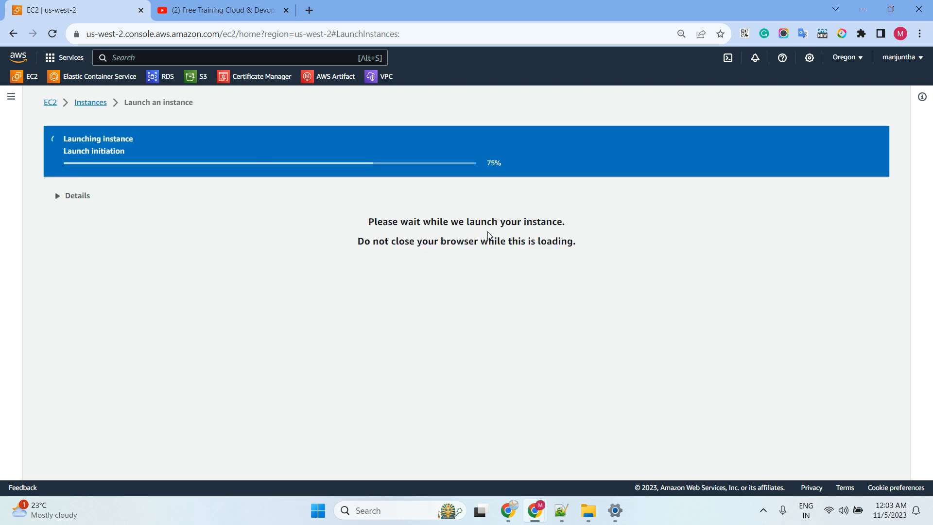
Return to the list of all instances and refresh it.
{"action": "scroll", "coordinate": [626, 256], "scroll_direction": "down", "scroll_amount": 2}
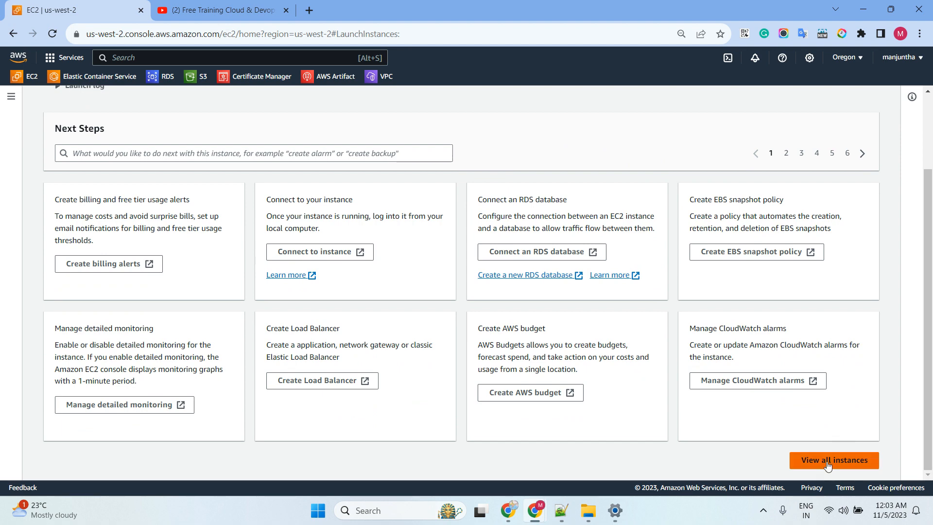
{"action": "left_click", "coordinate": [828, 460]}
{"action": "left_click", "coordinate": [575, 103]}
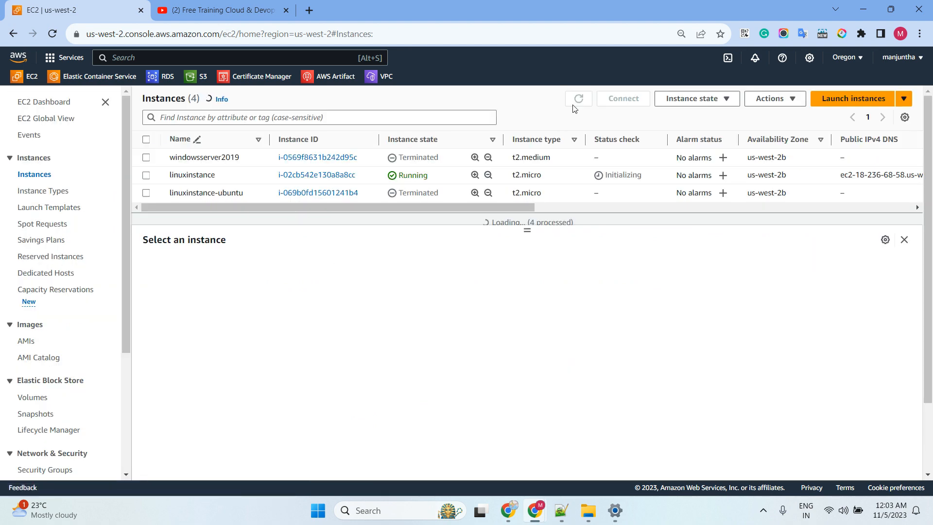
Filter the instance list by Instance state = running and refresh the filtered list.
{"action": "left_click", "coordinate": [188, 118]}
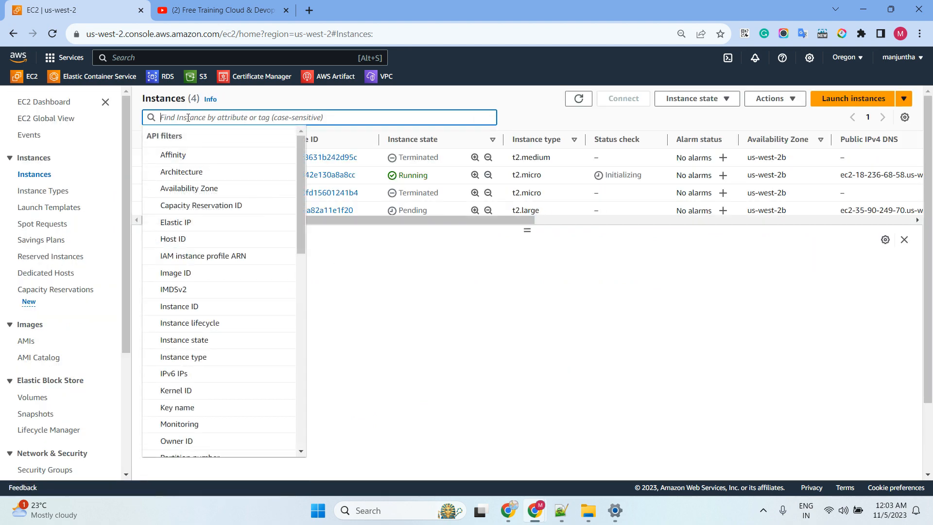
{"action": "type", "text": "state"}
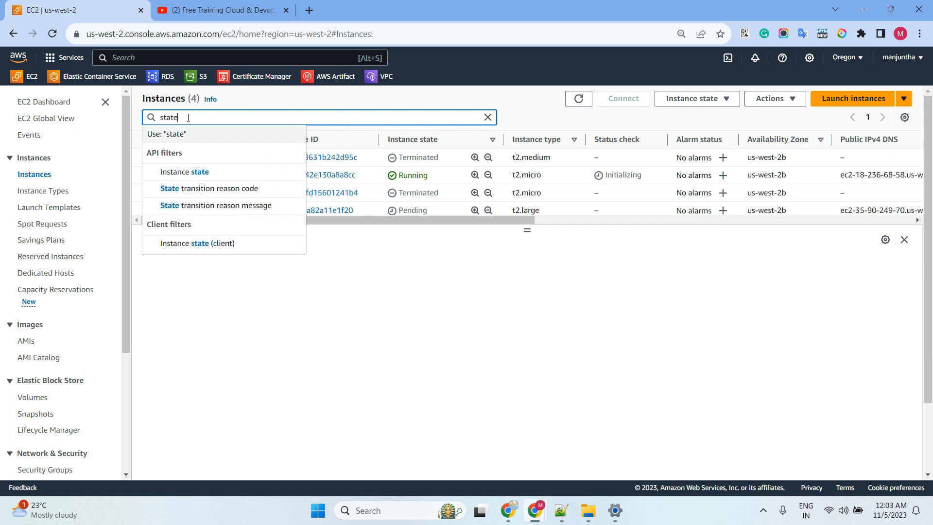
{"action": "left_click", "coordinate": [209, 172]}
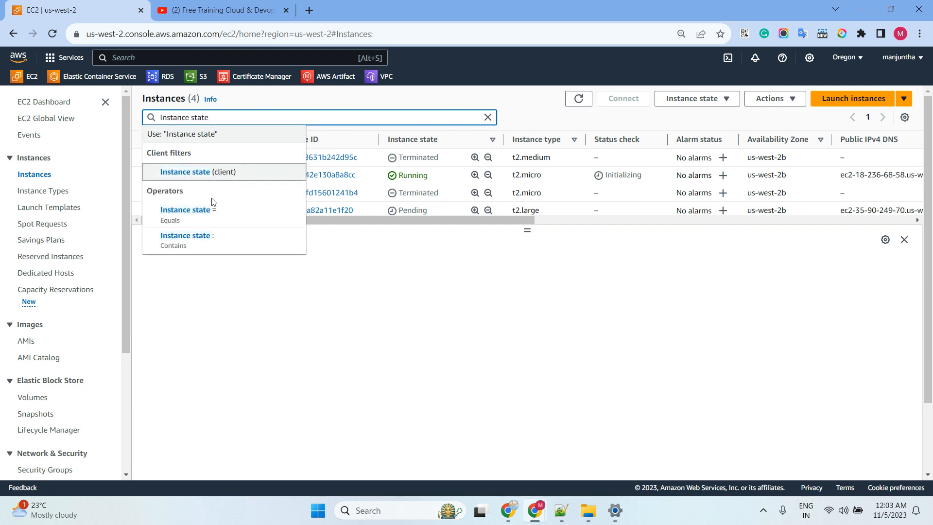
{"action": "left_click", "coordinate": [211, 213]}
{"action": "left_click", "coordinate": [208, 173]}
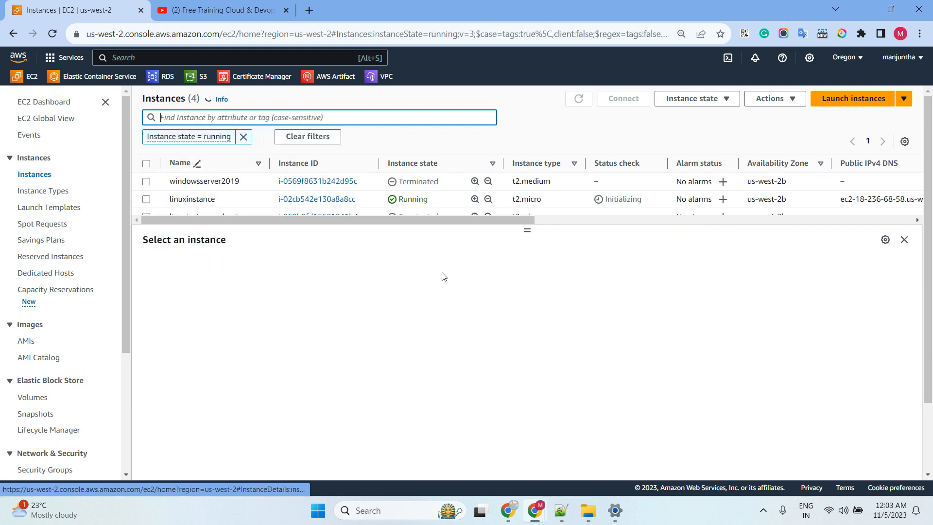
{"action": "double_click", "coordinate": [577, 99]}
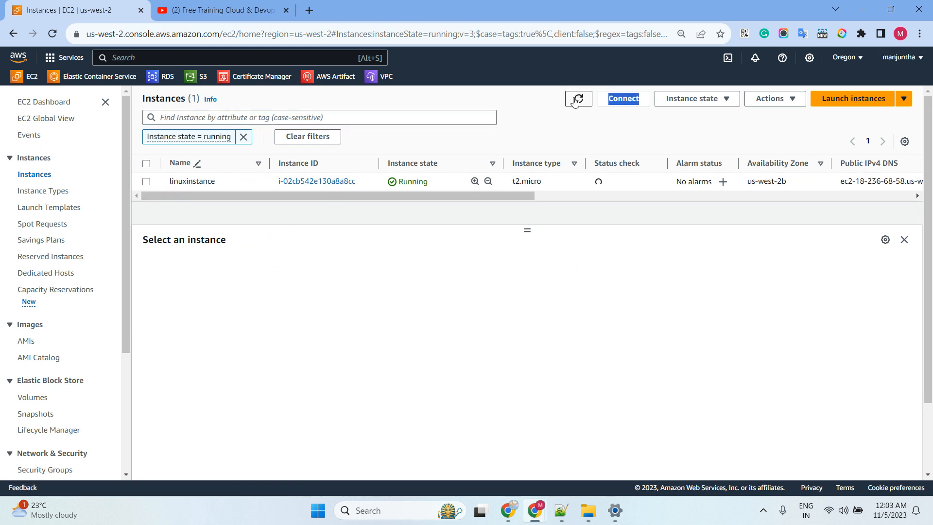
{"action": "left_click", "coordinate": [576, 99]}
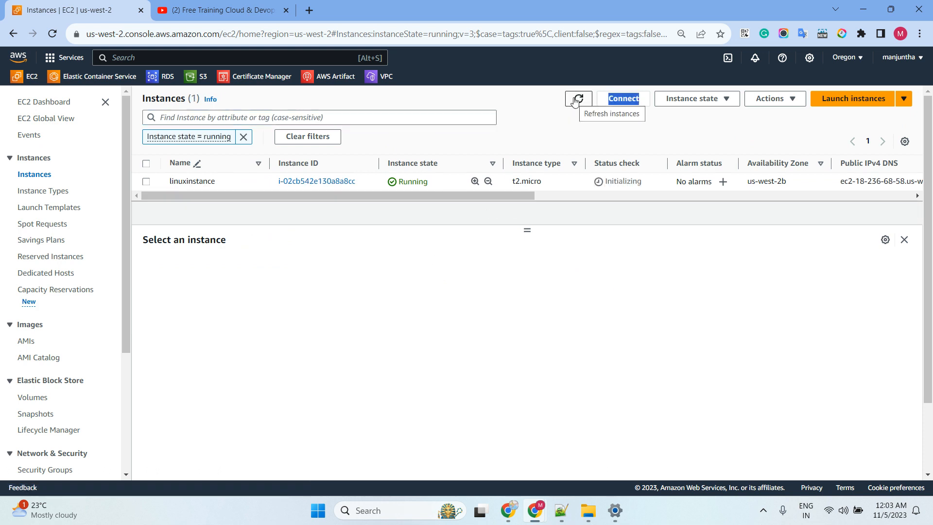
{"action": "double_click", "coordinate": [576, 100]}
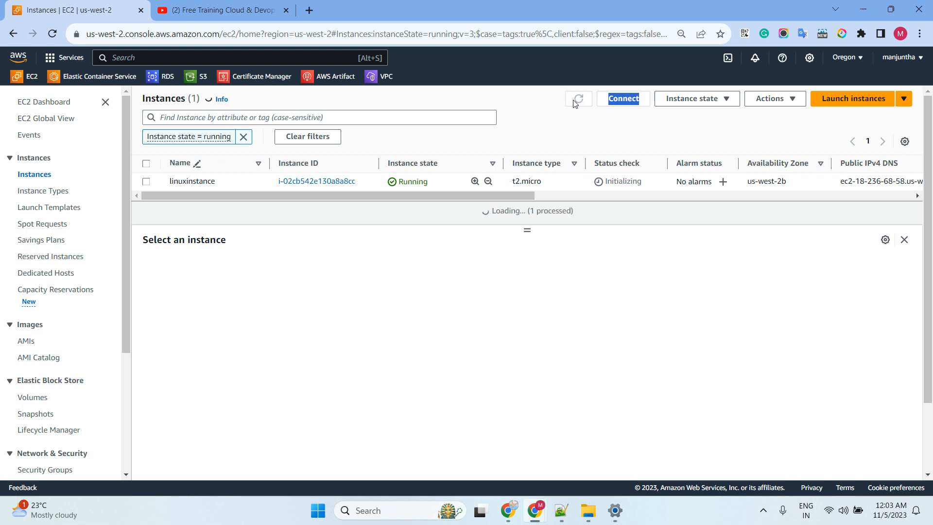
Search the AWS services for Systems Manager and open it in a separate browser tab.
{"action": "left_click", "coordinate": [151, 58]}
{"action": "type", "text": "sy"}
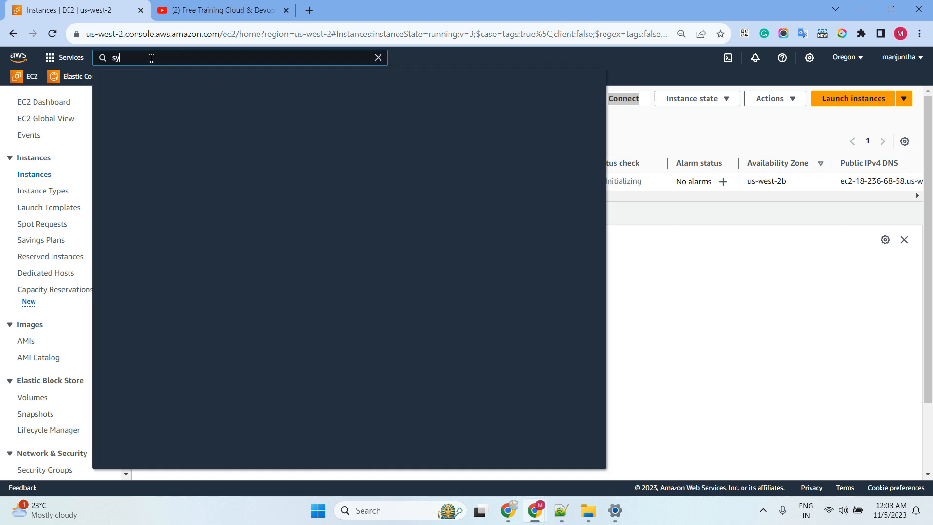
{"action": "type", "text": "stem"}
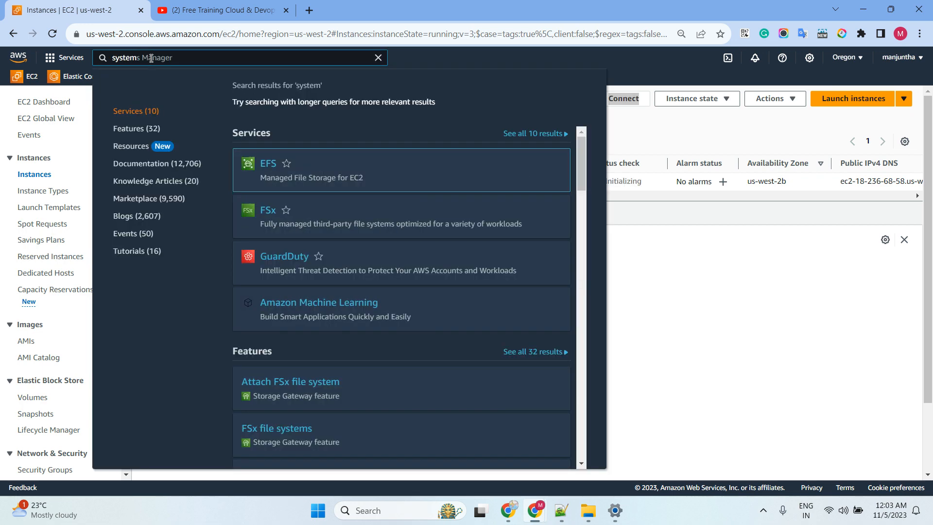
{"action": "type", "text": "s mana"}
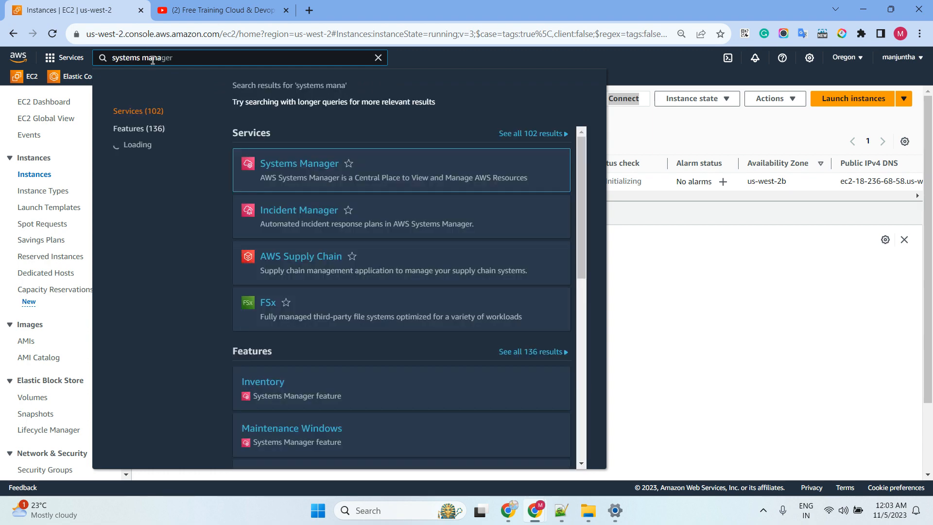
{"action": "middle_click", "coordinate": [291, 163]}
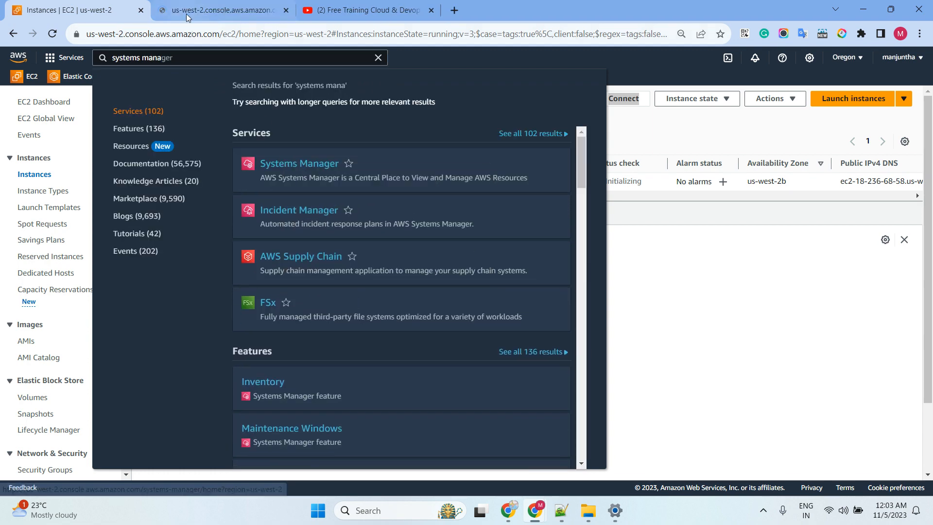
{"action": "left_click", "coordinate": [186, 14]}
{"action": "left_click", "coordinate": [97, 9]}
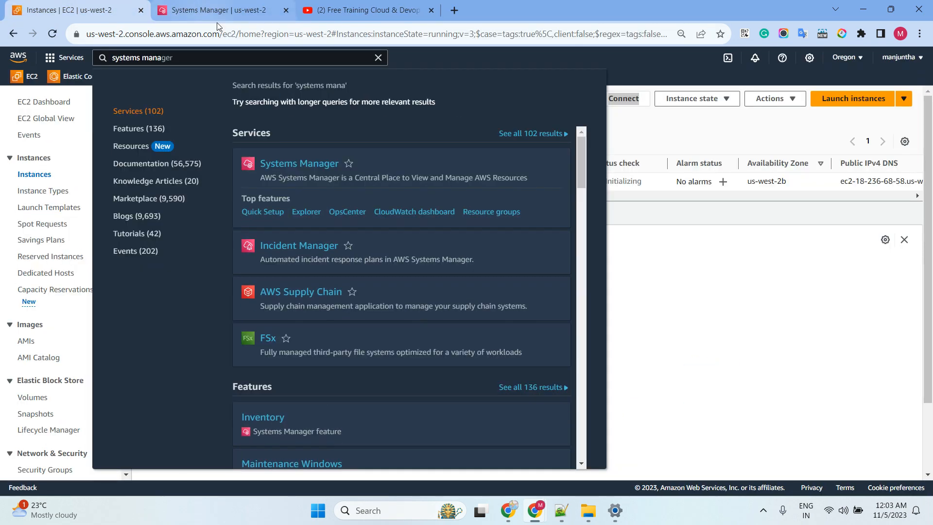
{"action": "left_click", "coordinate": [671, 273]}
{"action": "left_click", "coordinate": [219, 12]}
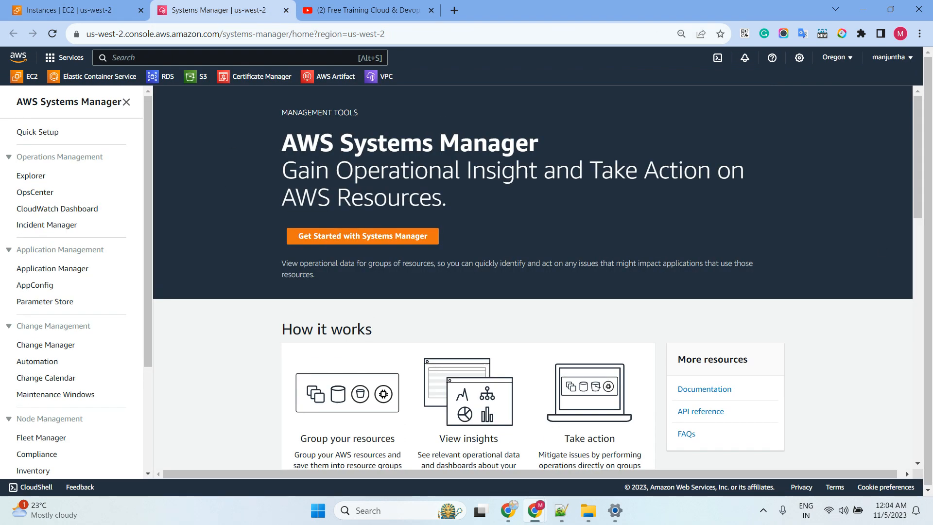
Return to the EC2 instance list, view linuxinstance's monitoring graphs, including CPU utilization, and refresh the list.
{"action": "left_click", "coordinate": [66, 16]}
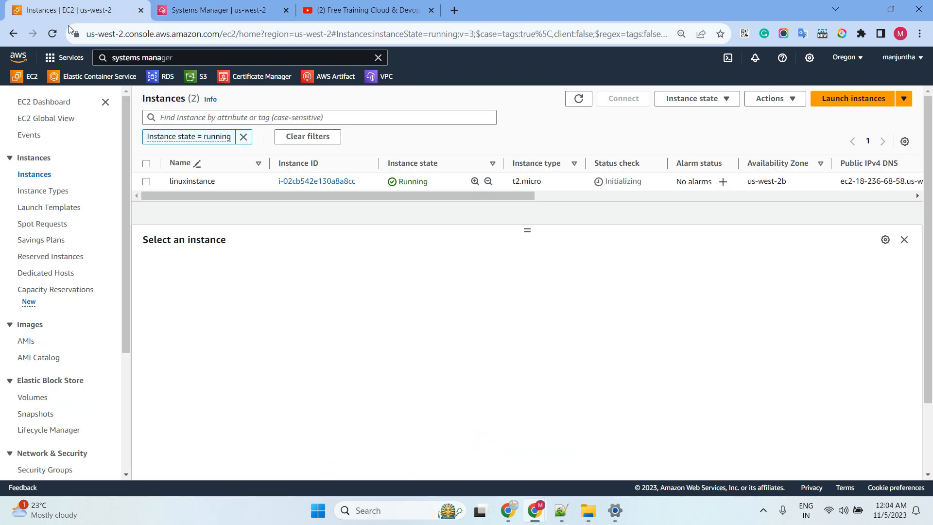
{"action": "left_click", "coordinate": [148, 182]}
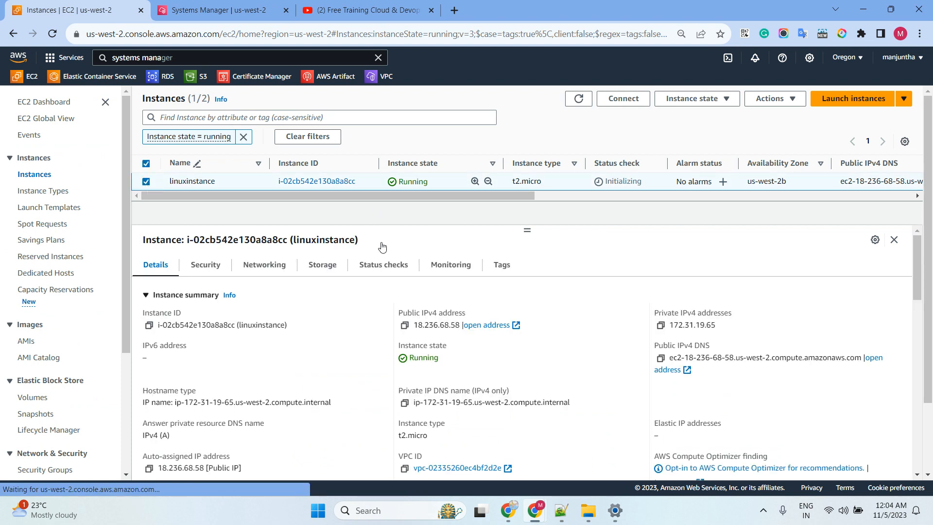
{"action": "left_click", "coordinate": [451, 264]}
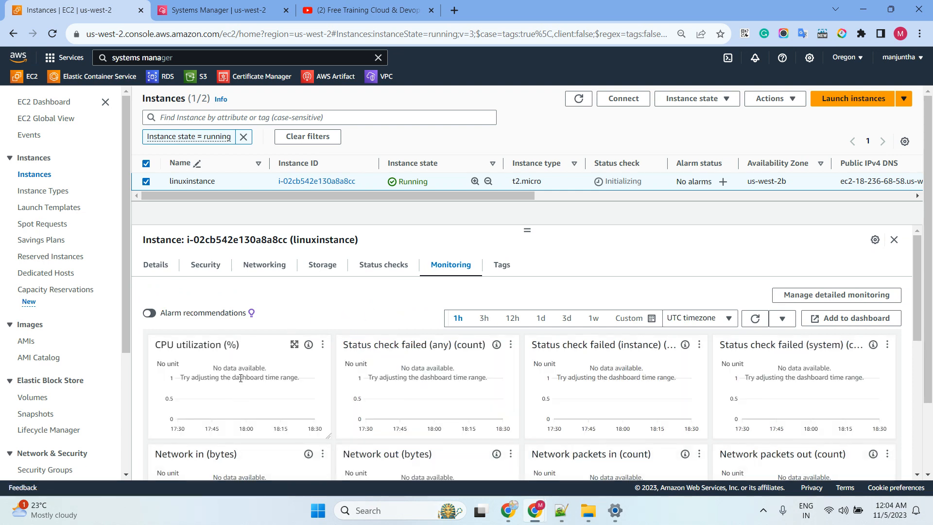
{"action": "double_click", "coordinate": [579, 101]}
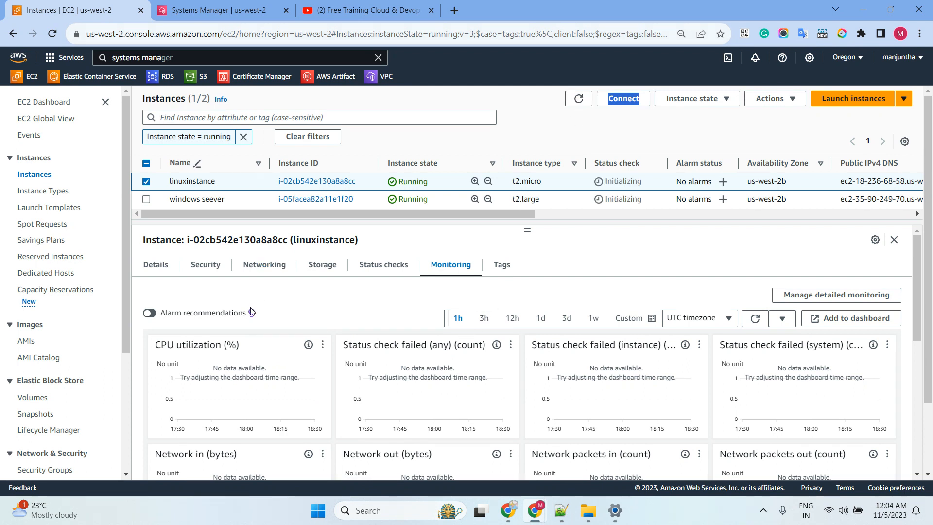
Switch back to Systems Manager, open Run Command under Node Management and start a new command.
{"action": "left_click", "coordinate": [201, 12]}
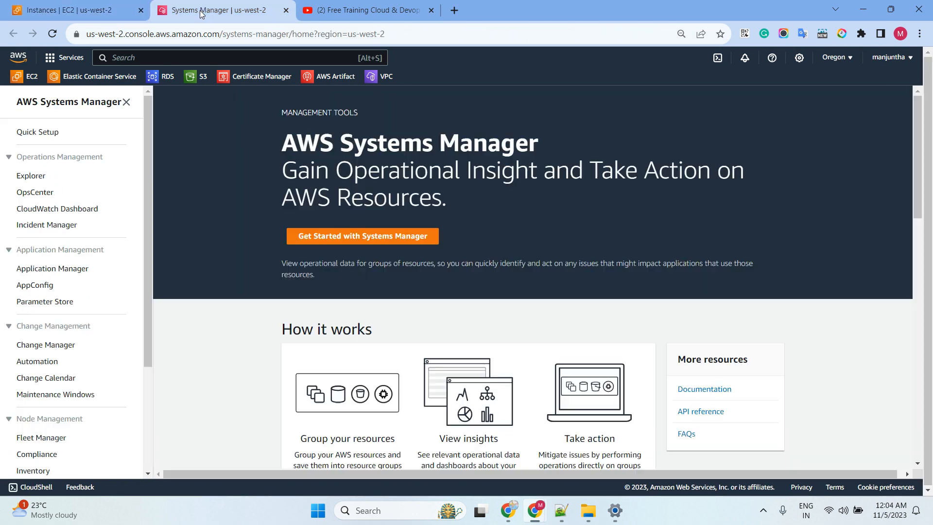
{"action": "scroll", "coordinate": [51, 277], "scroll_direction": "down", "scroll_amount": 3}
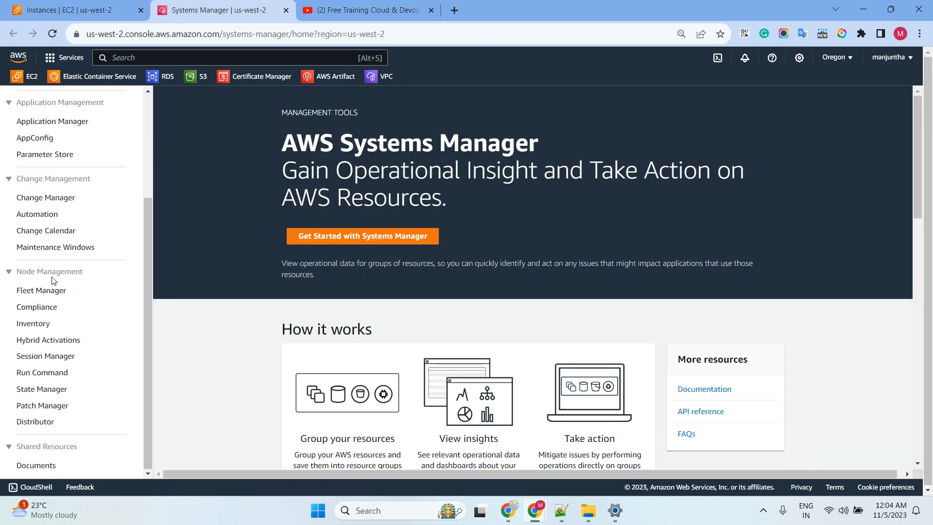
{"action": "left_click", "coordinate": [44, 374]}
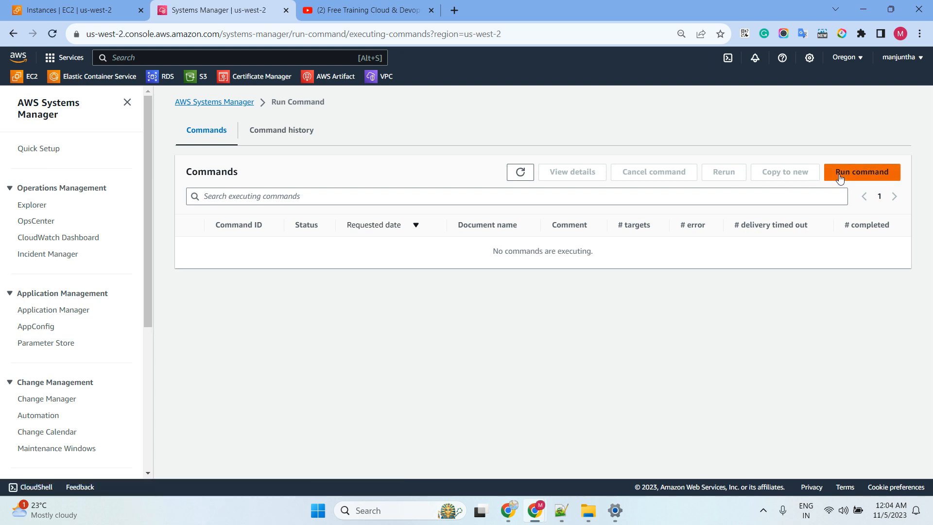
{"action": "left_click", "coordinate": [840, 177]}
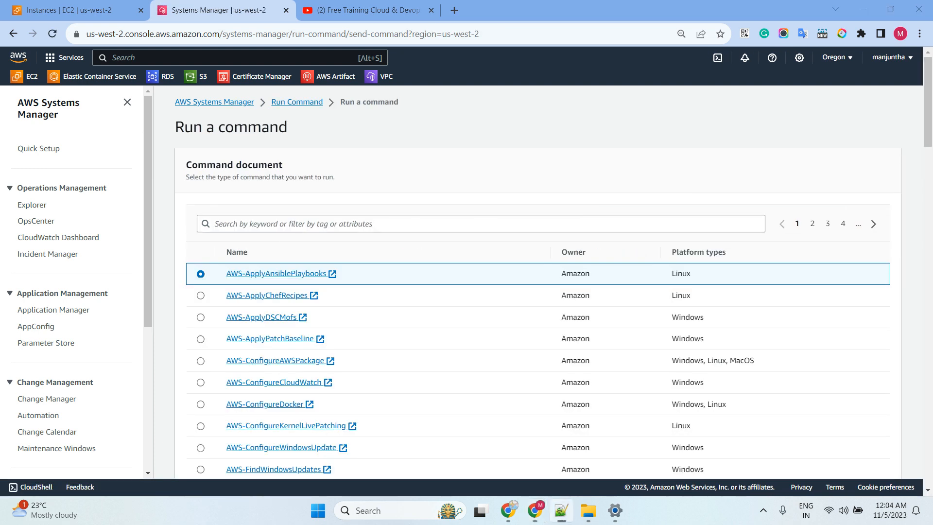
Search the command documents for AWSFIS-Run-CPU-Stress and select that document for the command.
{"action": "left_click", "coordinate": [291, 224]}
{"action": "type", "text": "AWSFIS-Run-CPU-Stress"}
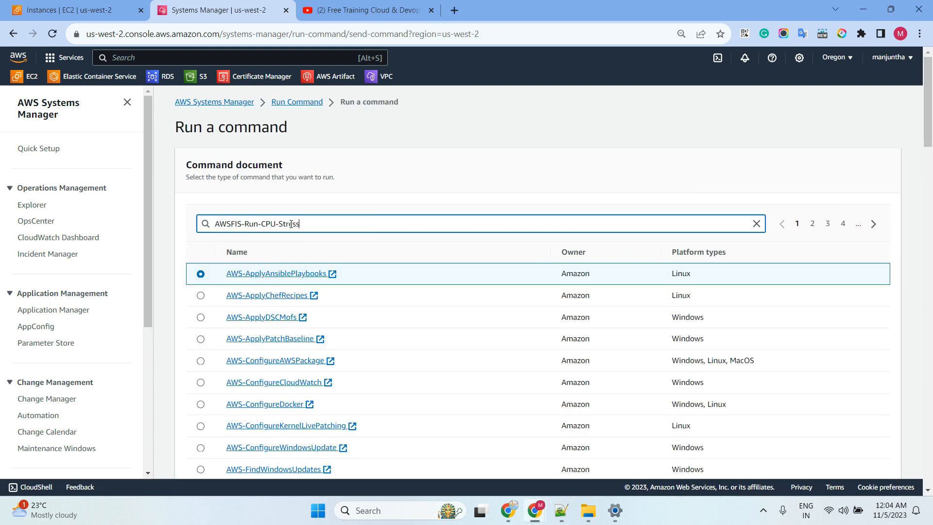
{"action": "key", "text": "Return"}
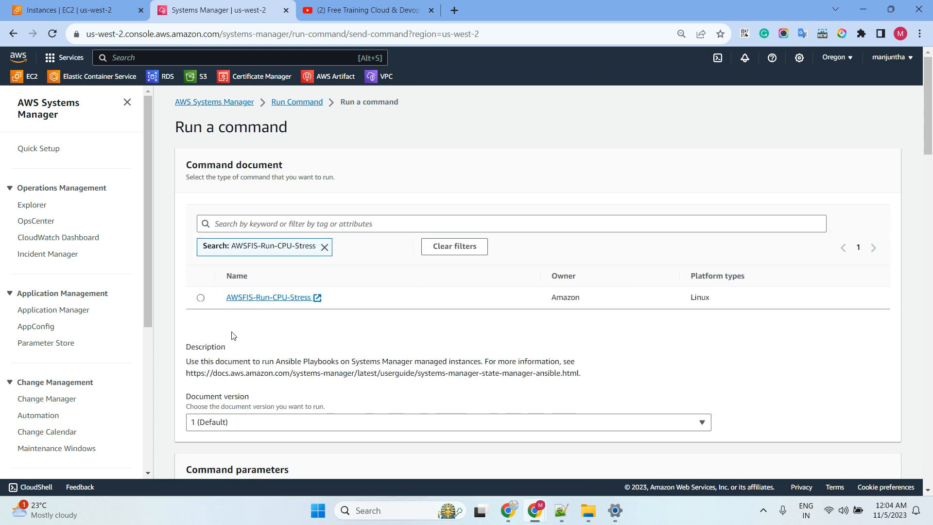
{"action": "left_click", "coordinate": [205, 302]}
{"action": "scroll", "coordinate": [400, 343], "scroll_direction": "down", "scroll_amount": 1}
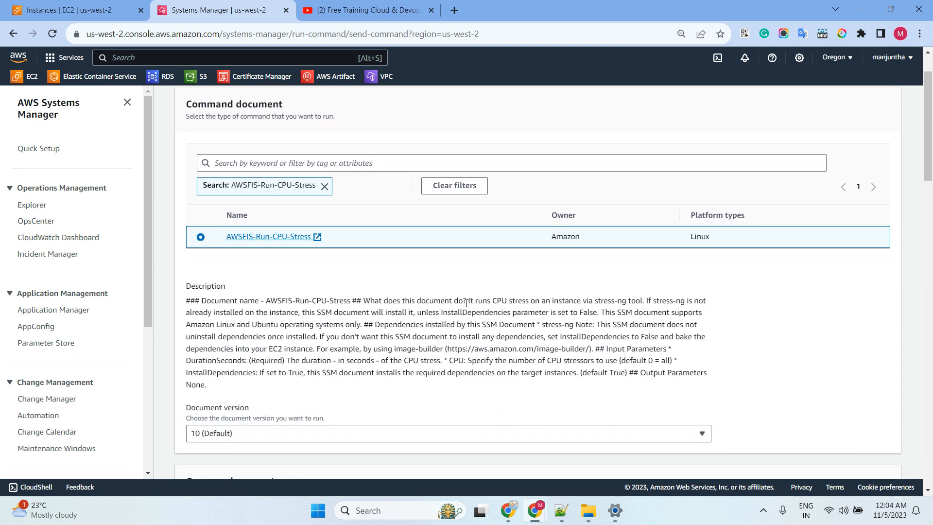
Review the AWSFIS-Run-CPU-Stress description and set Duration Seconds to 180, keeping CPU at 0, Load Percent at 100 and Install Dependencies at True.
{"action": "left_click_drag", "start_coordinate": [470, 301], "coordinate": [643, 303]}
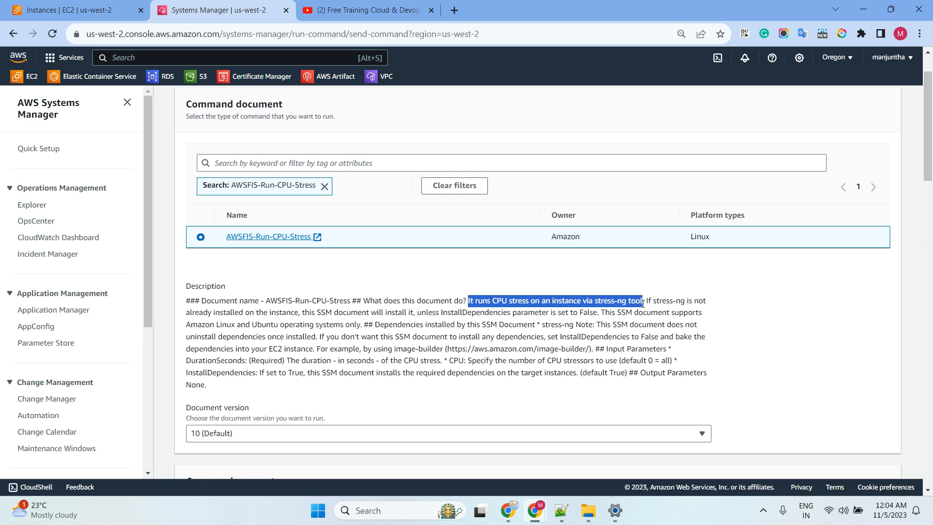
{"action": "left_click", "coordinate": [707, 311]}
{"action": "left_click_drag", "start_coordinate": [643, 301], "coordinate": [695, 302]}
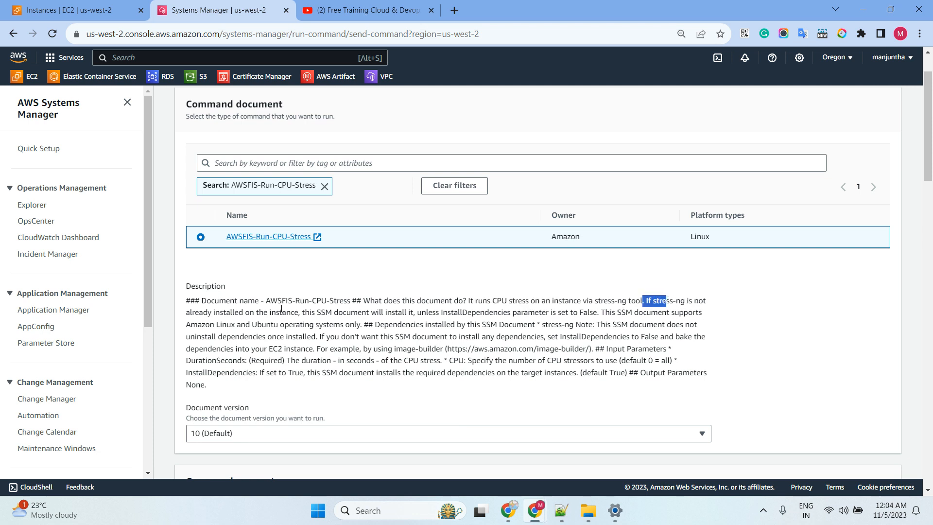
{"action": "scroll", "coordinate": [280, 309], "scroll_direction": "down", "scroll_amount": 6}
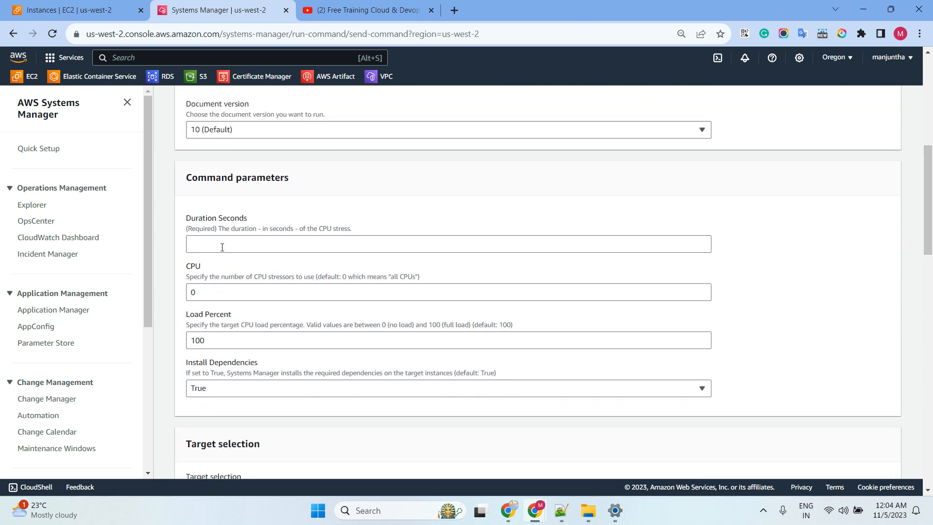
{"action": "left_click", "coordinate": [213, 246]}
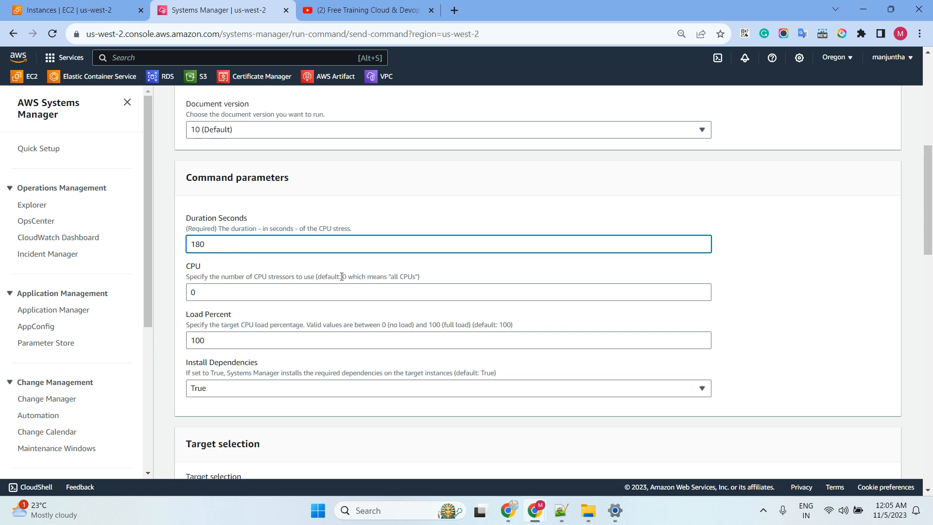
{"action": "left_click_drag", "start_coordinate": [341, 276], "coordinate": [442, 280]}
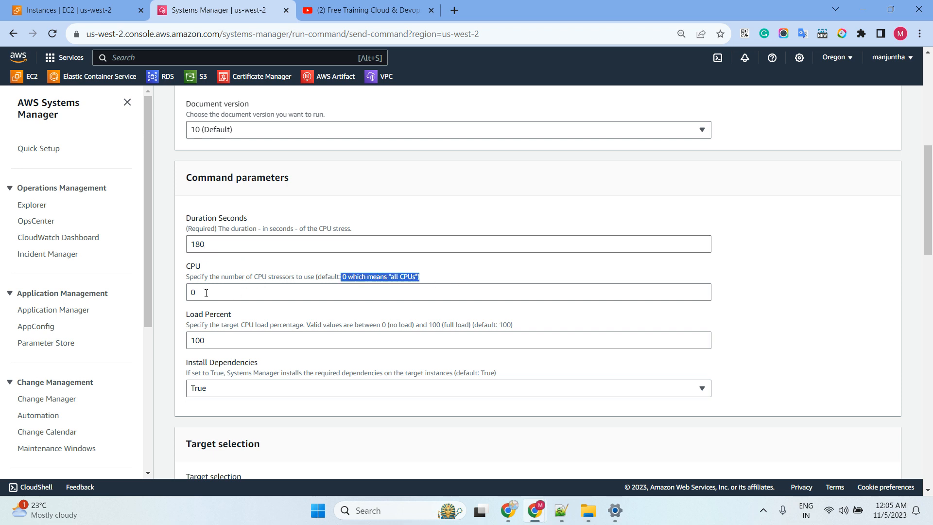
{"action": "scroll", "coordinate": [246, 275], "scroll_direction": "down", "scroll_amount": 3}
{"action": "left_click_drag", "start_coordinate": [220, 155], "coordinate": [258, 180]}
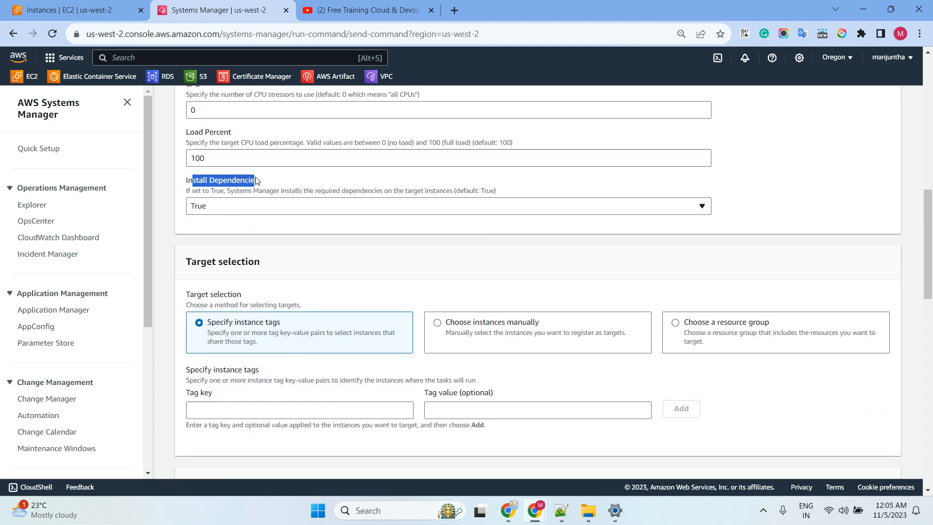
Choose the target instances manually and select linuxinstance for the CPU stress command.
{"action": "left_click", "coordinate": [469, 324]}
{"action": "scroll", "coordinate": [402, 305], "scroll_direction": "down", "scroll_amount": 4}
{"action": "left_click", "coordinate": [200, 252]}
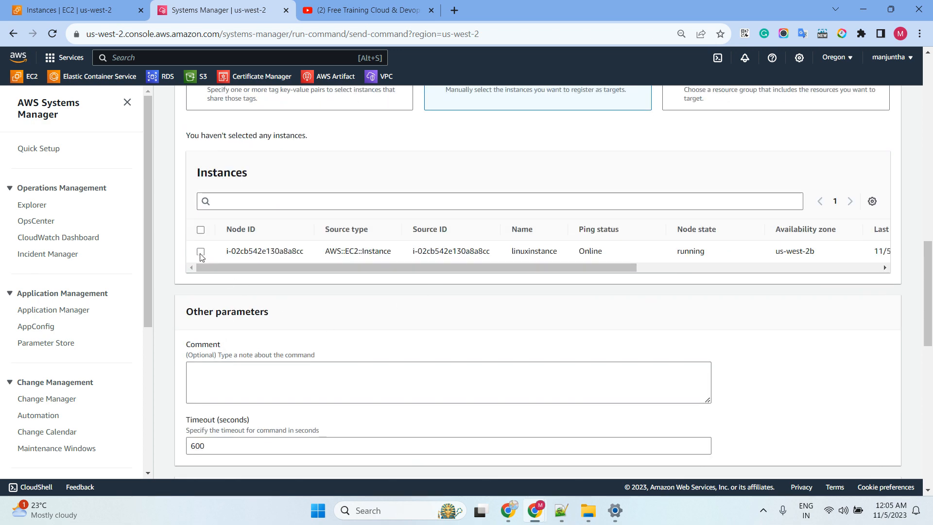
{"action": "left_click_drag", "start_coordinate": [447, 278], "coordinate": [379, 295]}
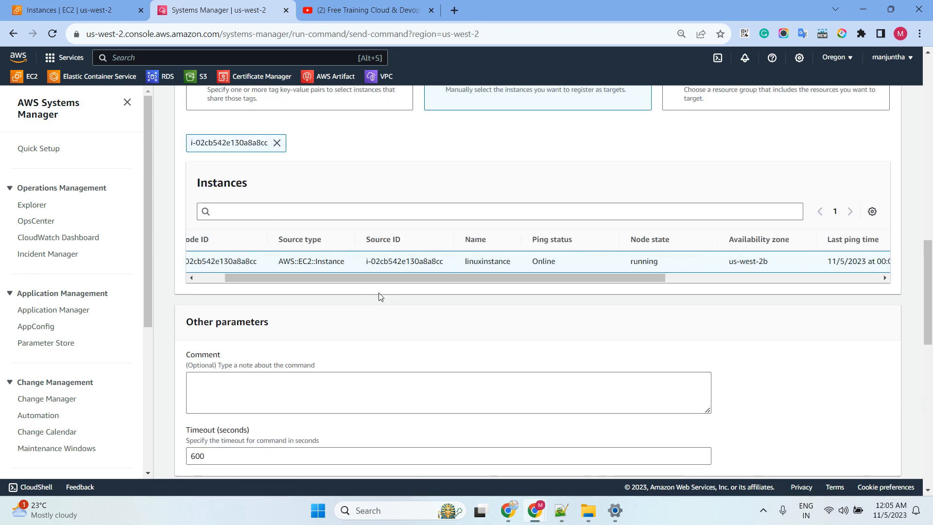
Disable writing the command output to an S3 bucket and run the CPU stress command.
{"action": "scroll", "coordinate": [353, 331], "scroll_direction": "down", "scroll_amount": 5}
{"action": "left_click", "coordinate": [248, 363]}
{"action": "scroll", "coordinate": [301, 330], "scroll_direction": "down", "scroll_amount": 5}
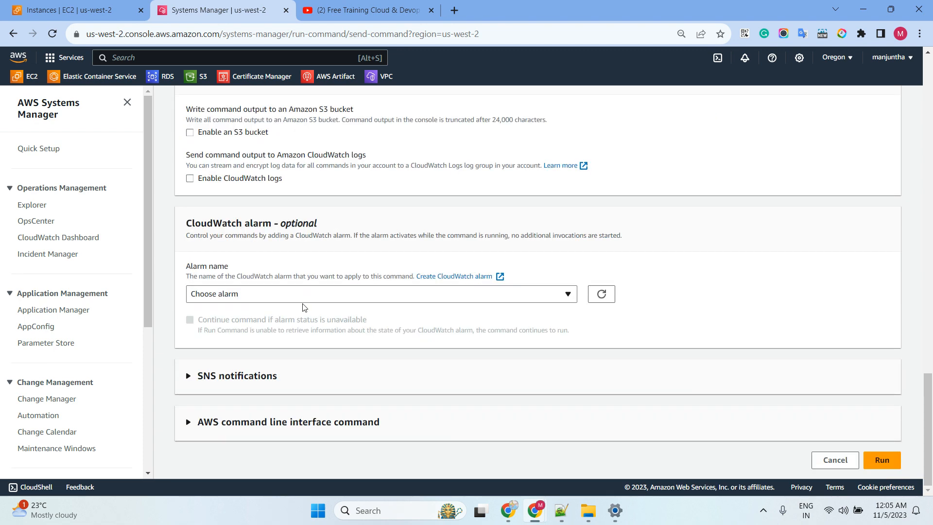
{"action": "left_click", "coordinate": [881, 459]}
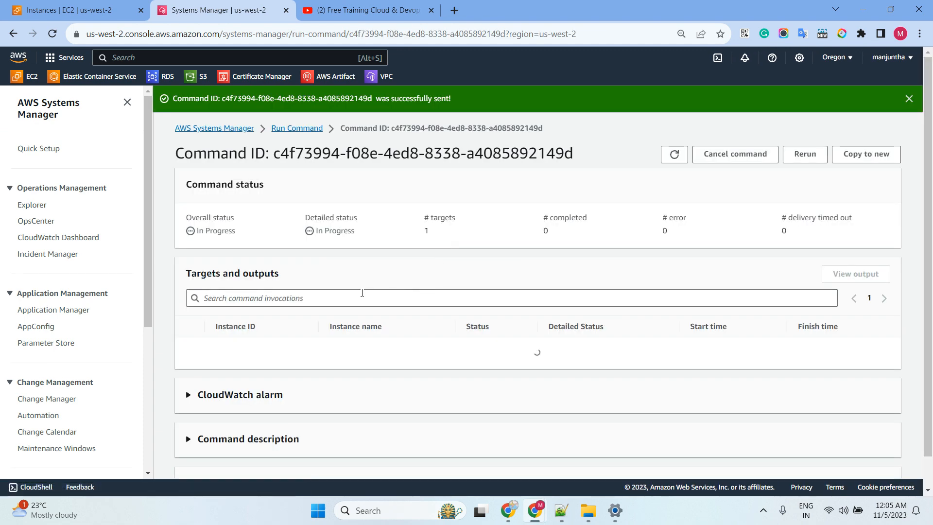
Refresh the CPU stress command's status and linuxinstance's EC2 instance list, then return to the command page.
{"action": "left_click", "coordinate": [674, 154]}
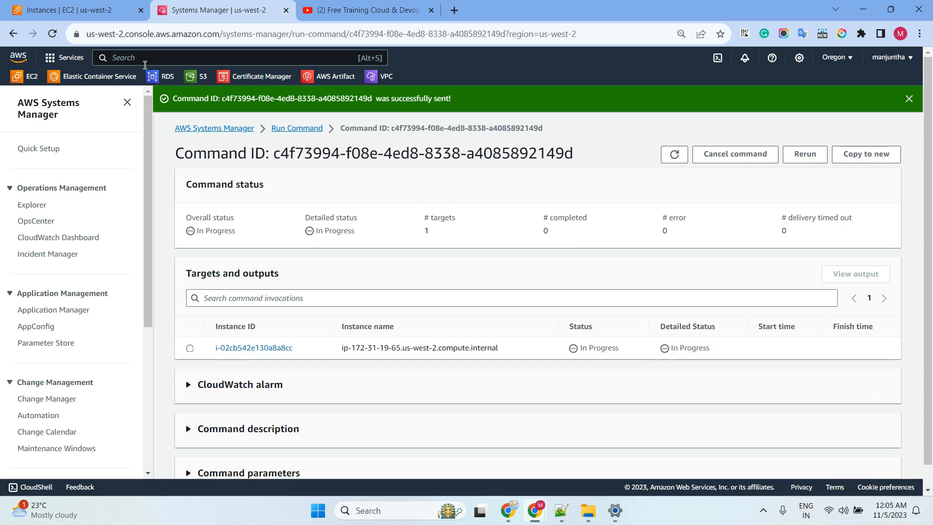
{"action": "left_click", "coordinate": [97, 11]}
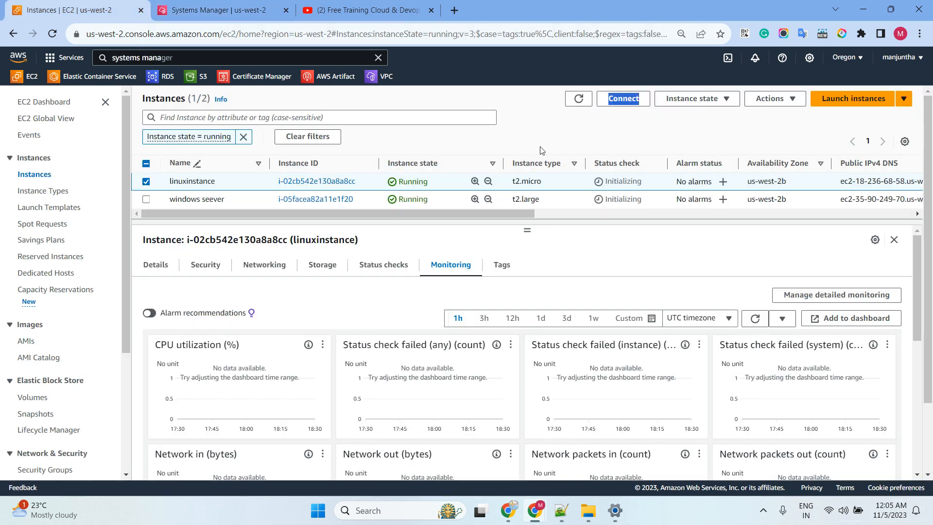
{"action": "left_click", "coordinate": [579, 101]}
{"action": "left_click", "coordinate": [218, 10]}
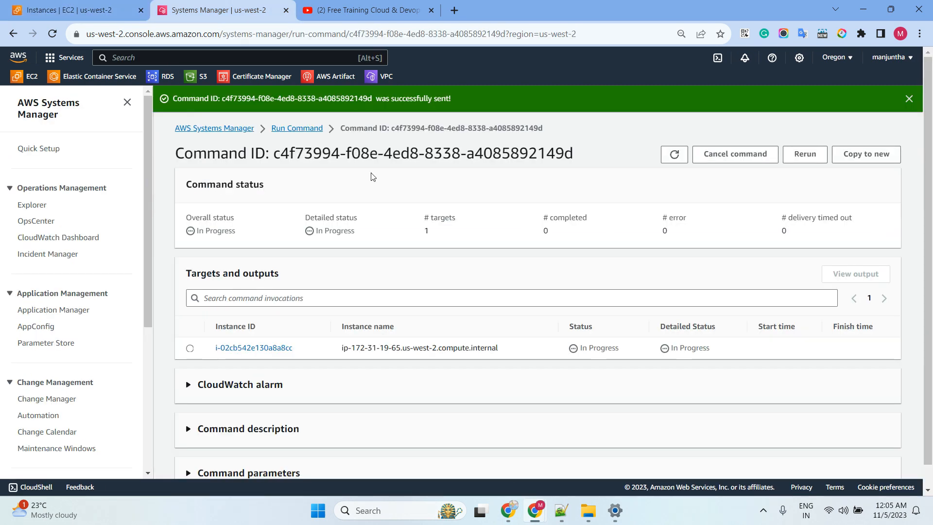
Open Run Command from Node Management in a separate browser tab and start a new command there.
{"action": "scroll", "coordinate": [56, 294], "scroll_direction": "down", "scroll_amount": 4}
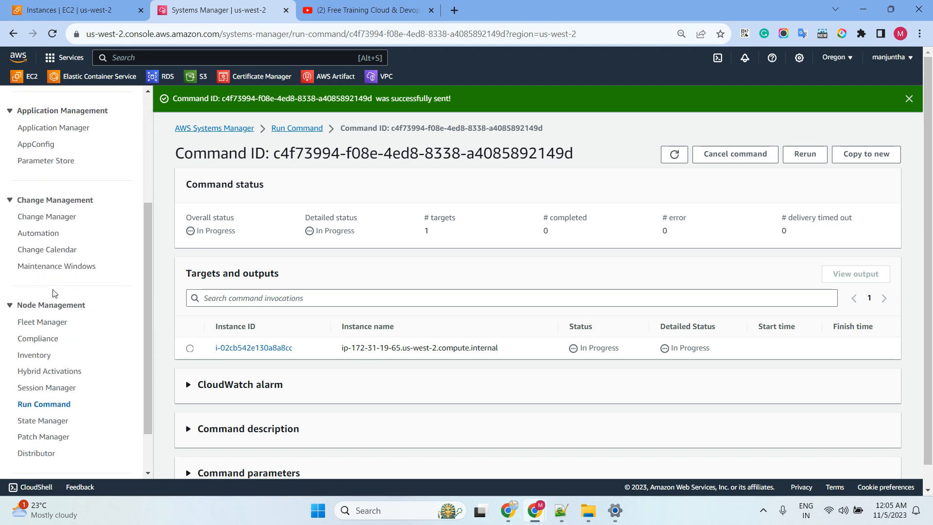
{"action": "right_click", "coordinate": [58, 405]}
{"action": "left_click", "coordinate": [124, 260]}
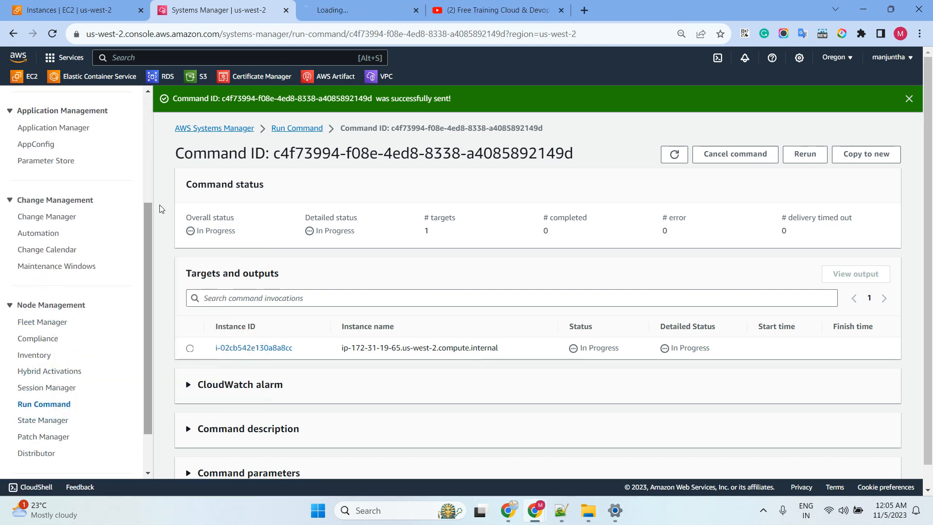
{"action": "left_click", "coordinate": [328, 14]}
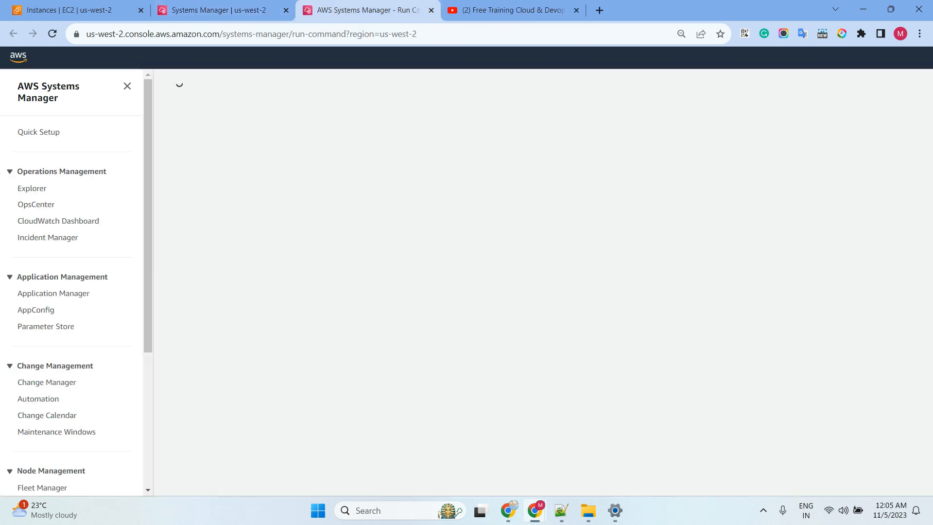
{"action": "left_click", "coordinate": [561, 510]}
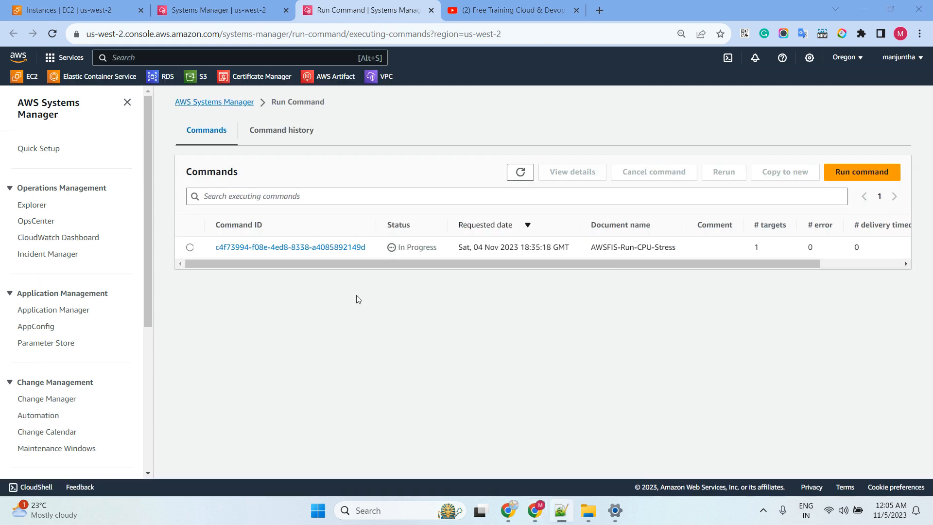
{"action": "left_click", "coordinate": [858, 172]}
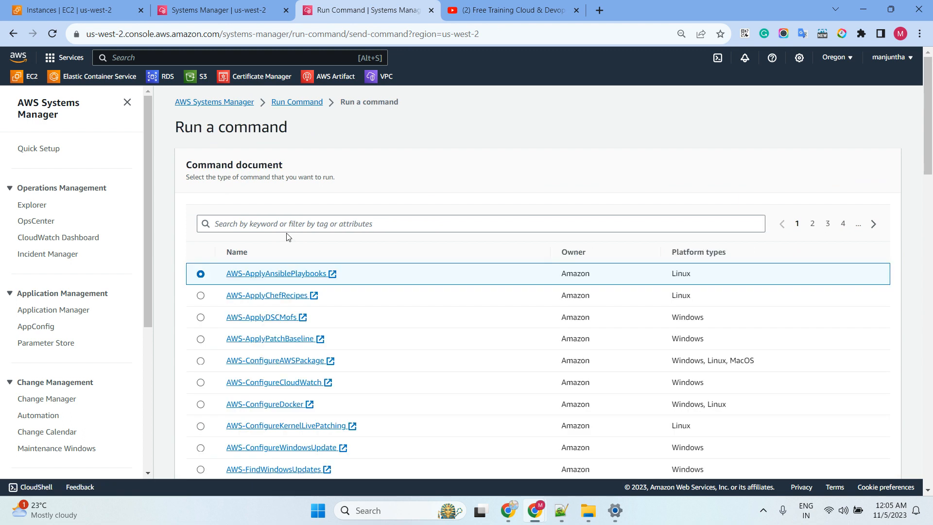
Search the command documents for AWS-FindWindowsUpdates and select that document for the command.
{"action": "left_click", "coordinate": [292, 223]}
{"action": "type", "text": "AWS-FindWindowsUpdates"}
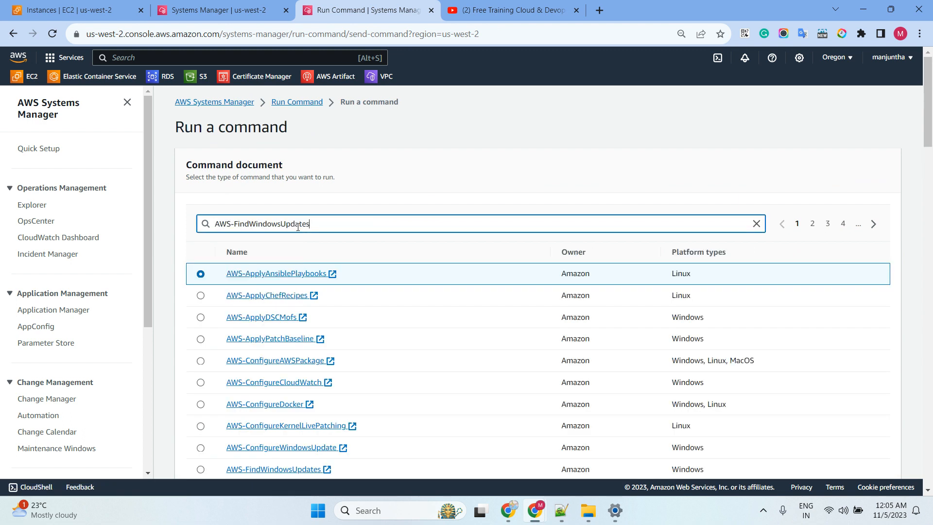
{"action": "key", "text": "Return"}
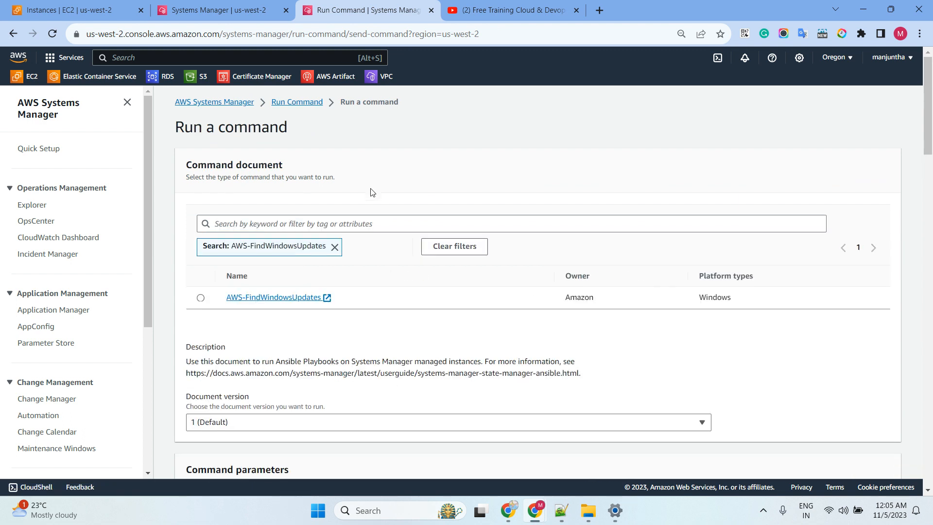
{"action": "left_click", "coordinate": [201, 298]}
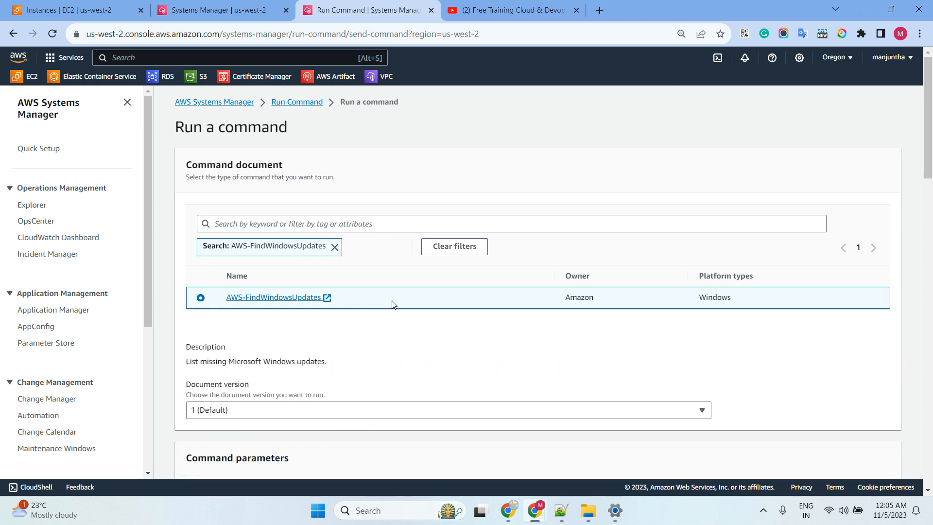
Set the Update Level command parameter to All to search for every missing Windows update.
{"action": "scroll", "coordinate": [396, 287], "scroll_direction": "down", "scroll_amount": 2}
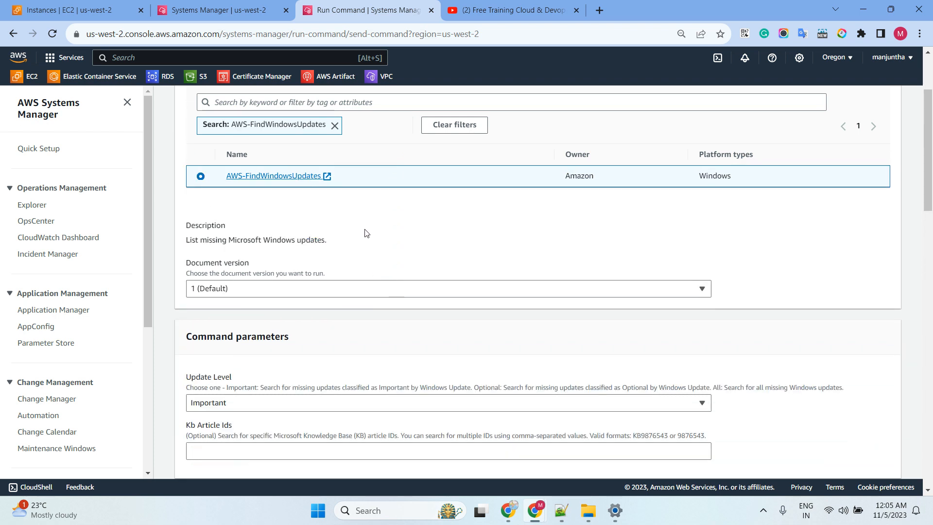
{"action": "scroll", "coordinate": [366, 238], "scroll_direction": "down", "scroll_amount": 2}
{"action": "left_click", "coordinate": [238, 285]}
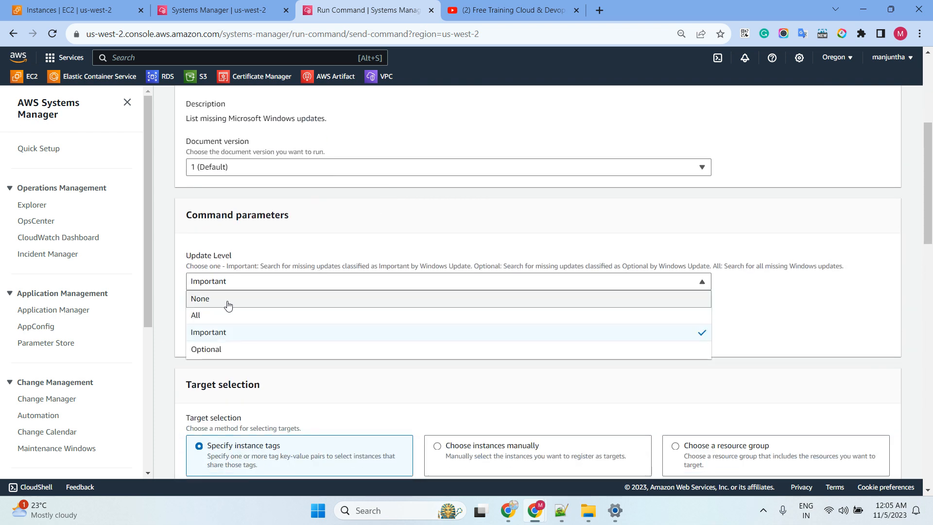
{"action": "left_click", "coordinate": [228, 305]}
{"action": "left_click", "coordinate": [242, 281]}
{"action": "left_click", "coordinate": [221, 314]}
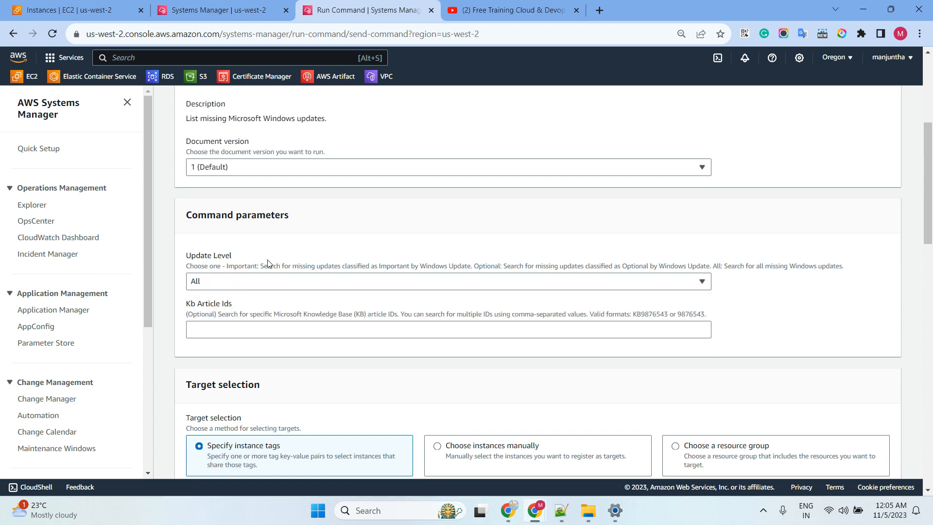
Choose the target instances manually, select the windows seever instance and check its platform type.
{"action": "scroll", "coordinate": [358, 229], "scroll_direction": "down", "scroll_amount": 4}
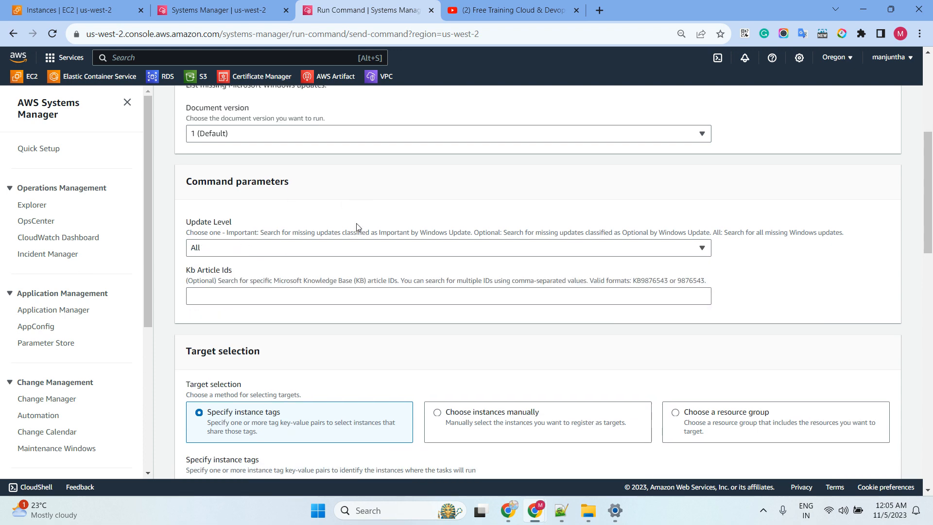
{"action": "left_click", "coordinate": [449, 269]}
{"action": "scroll", "coordinate": [390, 251], "scroll_direction": "down", "scroll_amount": 3}
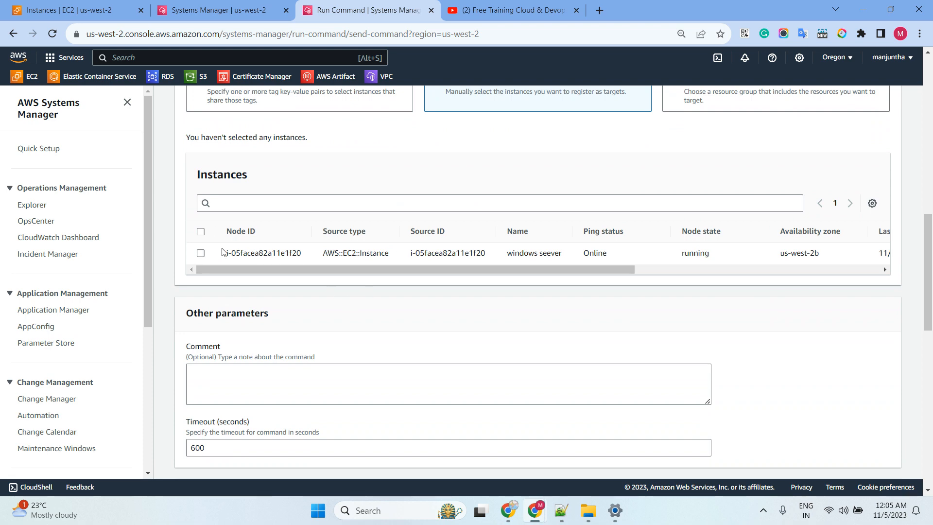
{"action": "left_click", "coordinate": [200, 253]}
{"action": "scroll", "coordinate": [340, 243], "scroll_direction": "right", "scroll_amount": 5}
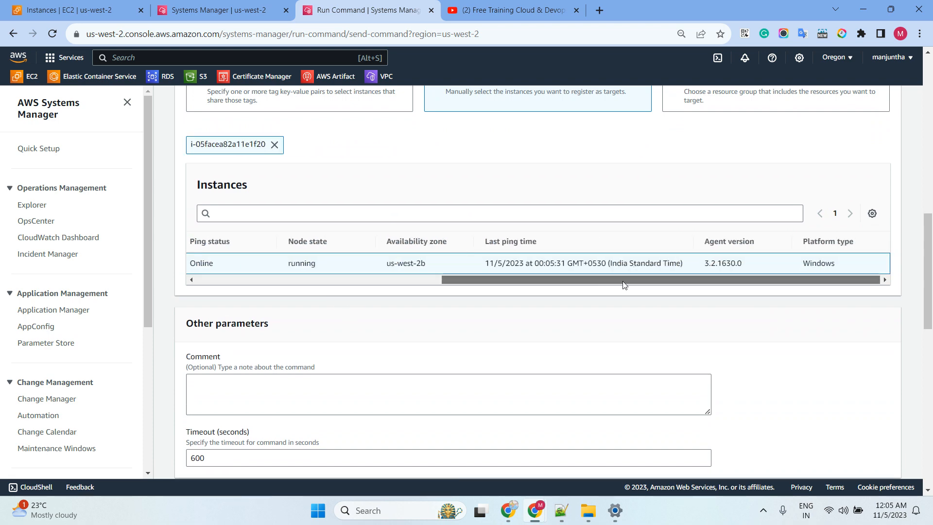
Turn off S3 bucket output for the AWS-FindWindowsUpdates command and run it.
{"action": "scroll", "coordinate": [425, 212], "scroll_direction": "down", "scroll_amount": 1}
{"action": "scroll", "coordinate": [425, 212], "scroll_direction": "down", "scroll_amount": 4}
{"action": "left_click", "coordinate": [243, 365]}
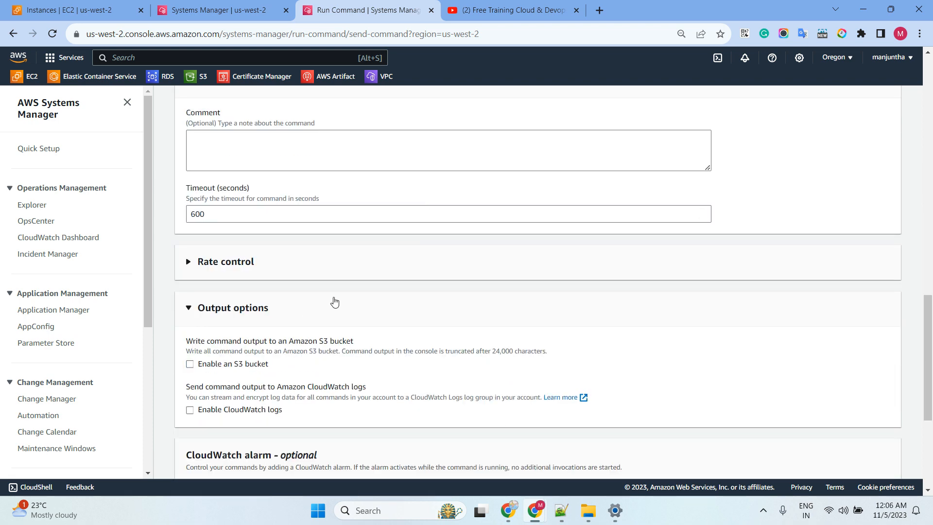
{"action": "scroll", "coordinate": [334, 302], "scroll_direction": "down", "scroll_amount": 4}
{"action": "scroll", "coordinate": [719, 418], "scroll_direction": "down", "scroll_amount": 2}
{"action": "left_click", "coordinate": [881, 459]}
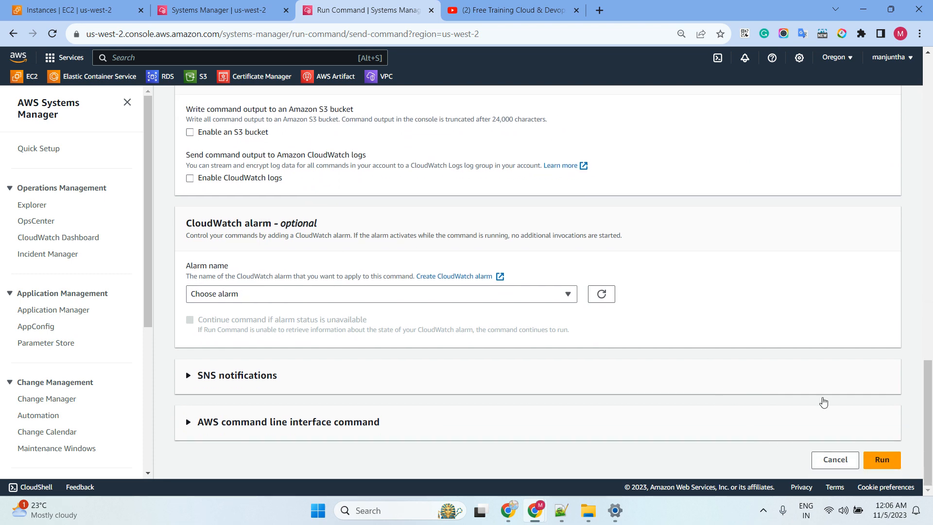
Refresh the status of the Windows updates and CPU stress commands, glance at the EC2 instances and return to the Windows updates command.
{"action": "left_click", "coordinate": [673, 154]}
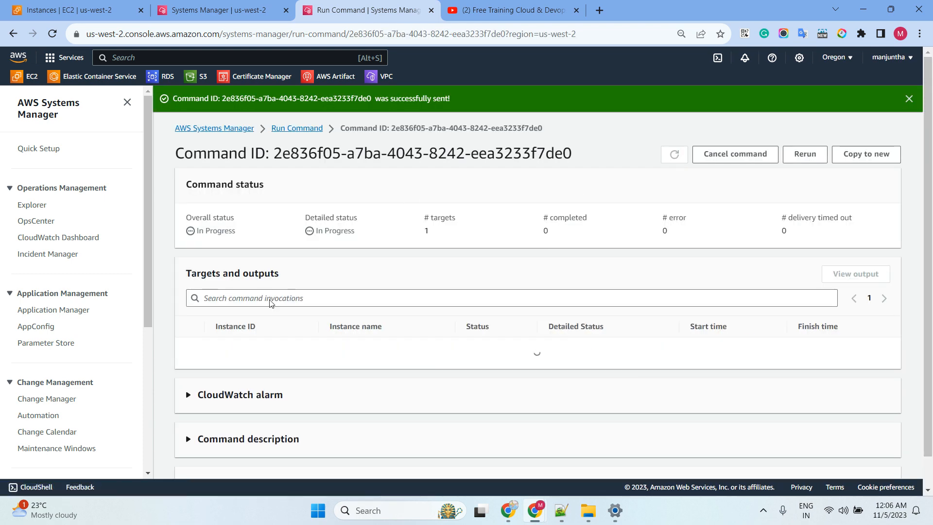
{"action": "left_click", "coordinate": [233, 11]}
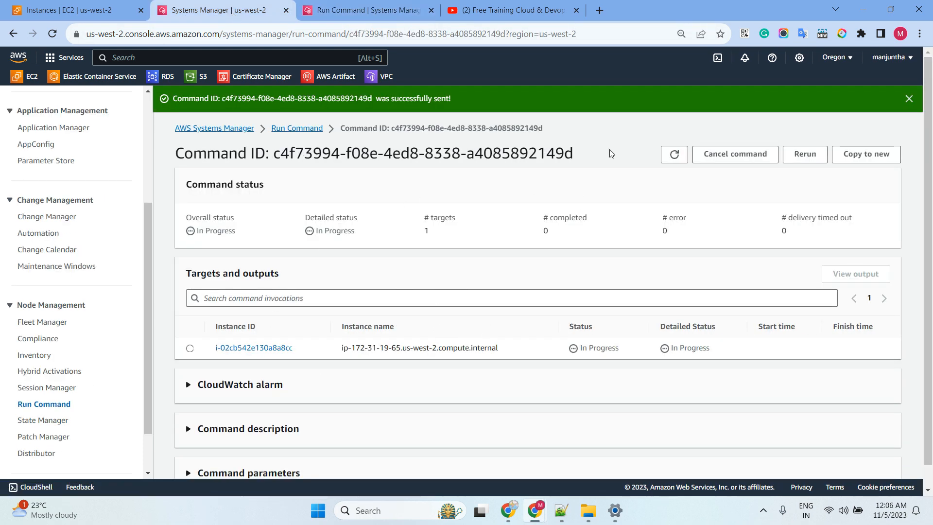
{"action": "left_click", "coordinate": [674, 154]}
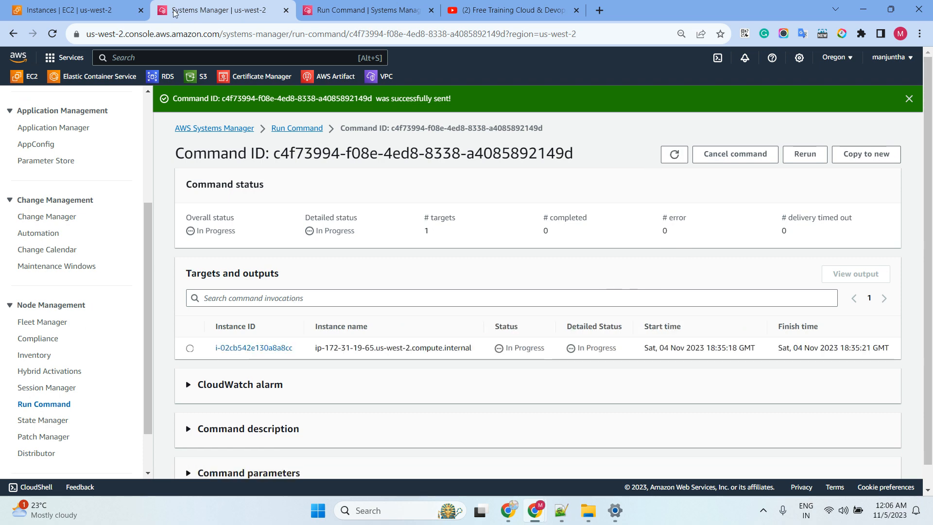
{"action": "left_click", "coordinate": [84, 14]}
{"action": "left_click", "coordinate": [368, 10]}
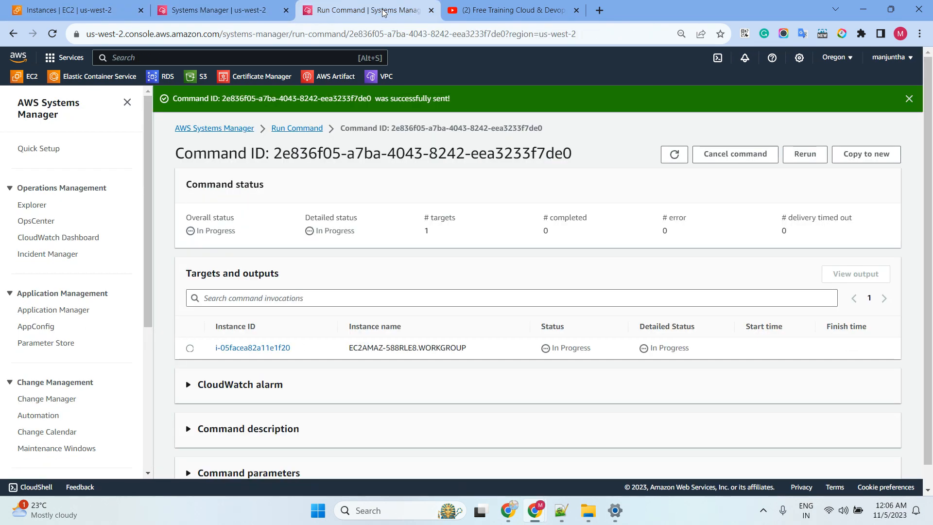
Open another Run Command page in a new browser tab, alongside the two command status pages.
{"action": "scroll", "coordinate": [24, 301], "scroll_direction": "down", "scroll_amount": 3}
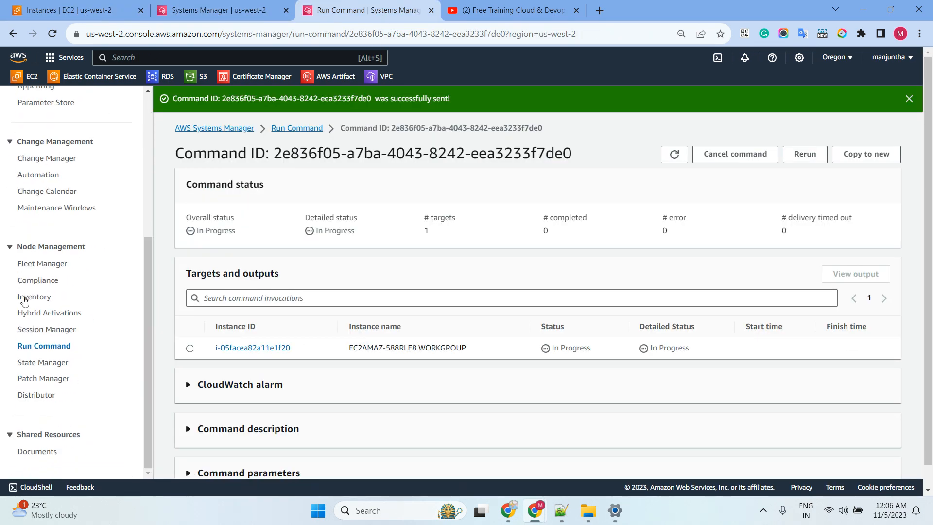
{"action": "right_click", "coordinate": [52, 346]}
{"action": "left_click", "coordinate": [112, 204]}
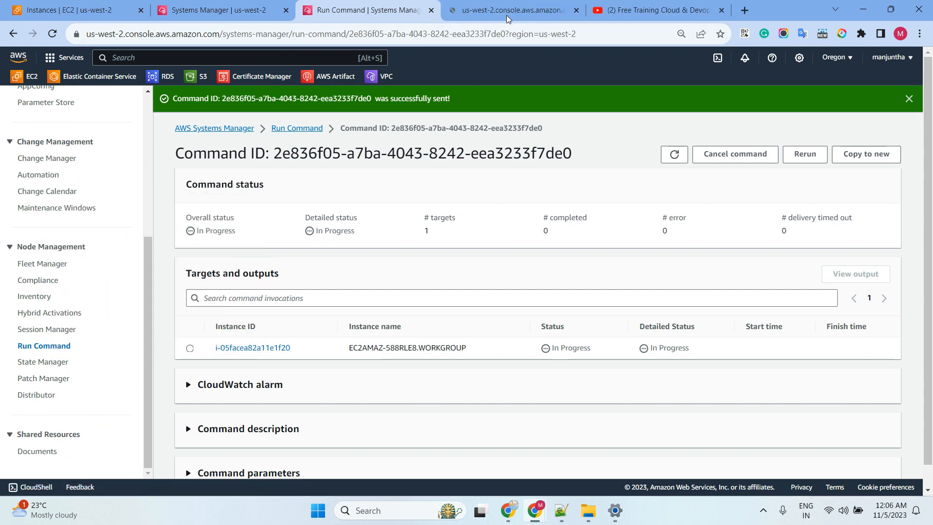
Start a new command in the new Run Command tab and select the AWS-ConfigureWindowsUpdate document, taking its name from the open notes.
{"action": "left_click", "coordinate": [512, 10]}
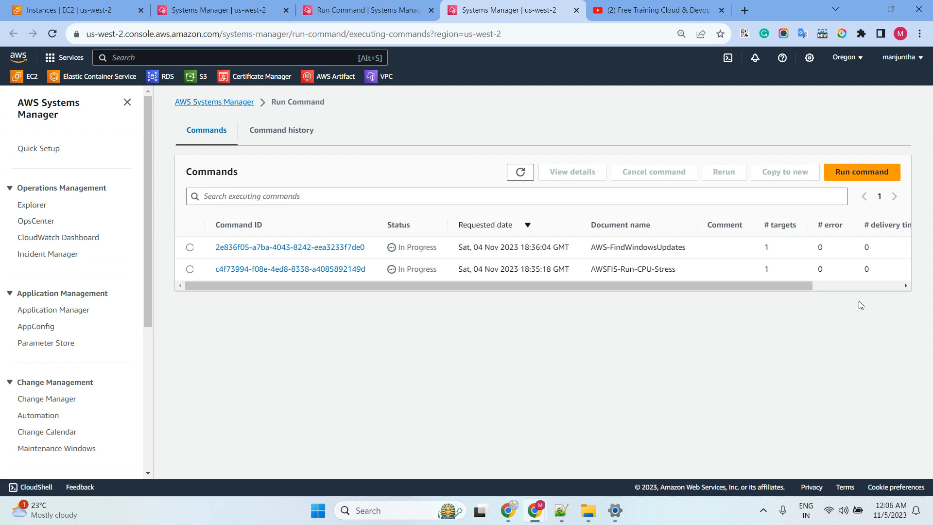
{"action": "left_click", "coordinate": [858, 172]}
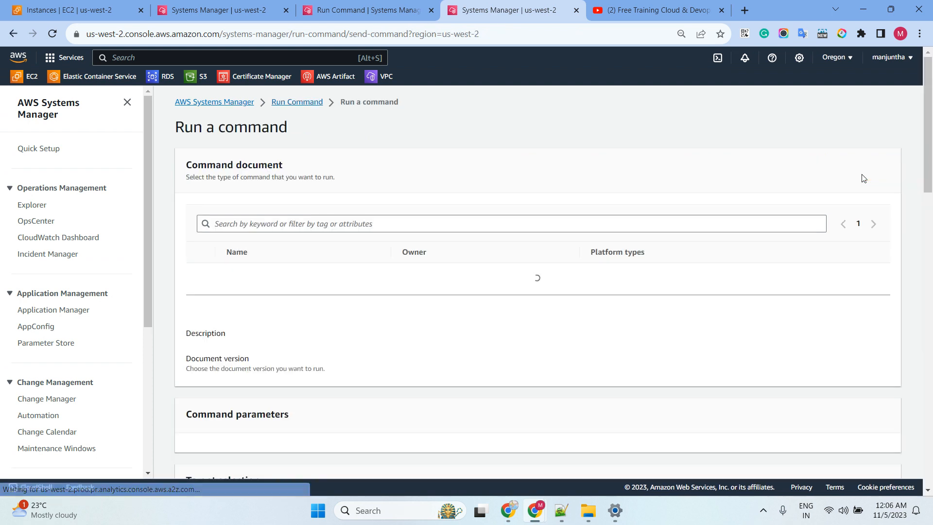
{"action": "left_click", "coordinate": [562, 511]}
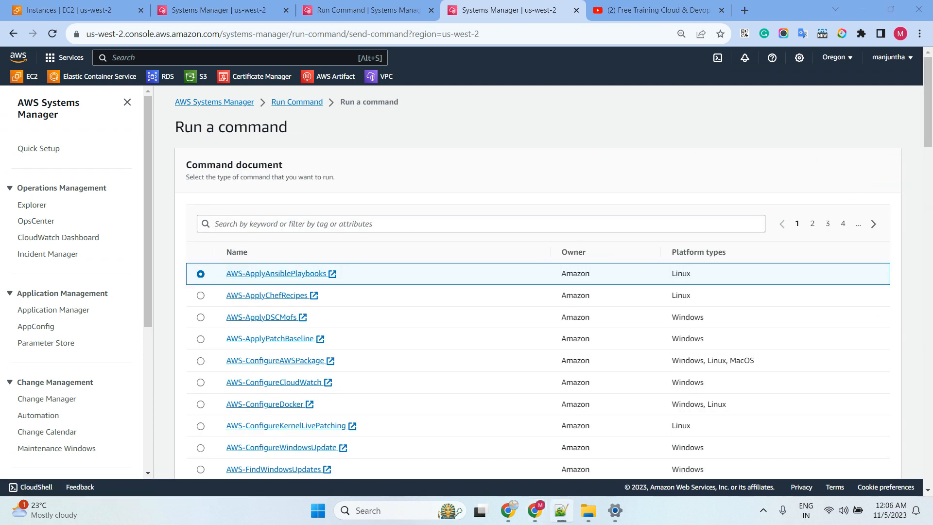
{"action": "left_click", "coordinate": [334, 221]}
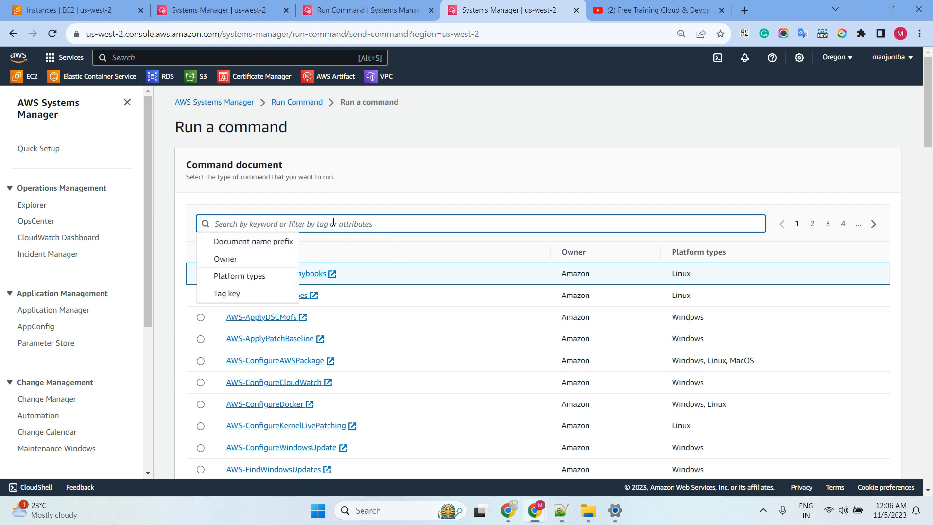
{"action": "key", "text": "ctrl+v"}
{"action": "key", "text": "Return"}
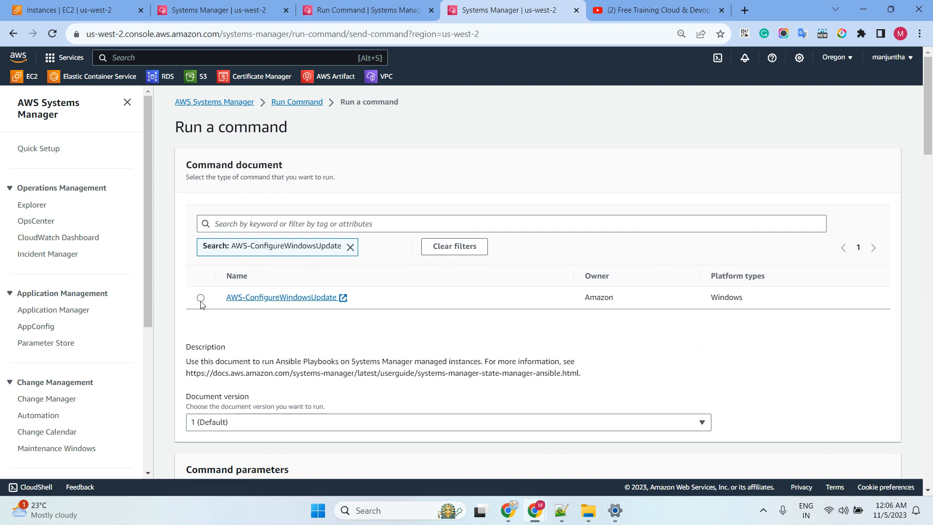
{"action": "left_click", "coordinate": [200, 298]}
Keep the update level at InstallUpdatesAutomatically and review the install day and time options, leaving Sunday and 03:00.
{"action": "scroll", "coordinate": [404, 202], "scroll_direction": "down", "scroll_amount": 7}
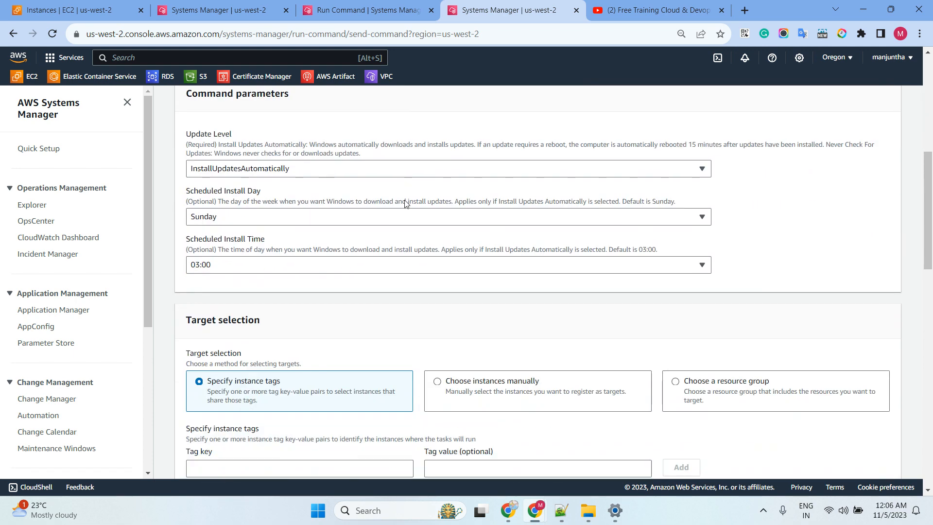
{"action": "left_click", "coordinate": [299, 170]}
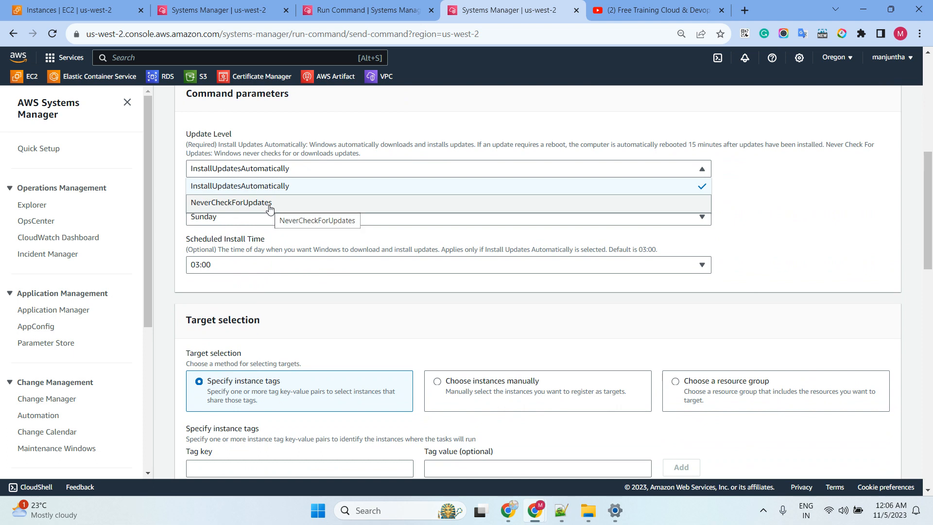
{"action": "left_click", "coordinate": [227, 191]}
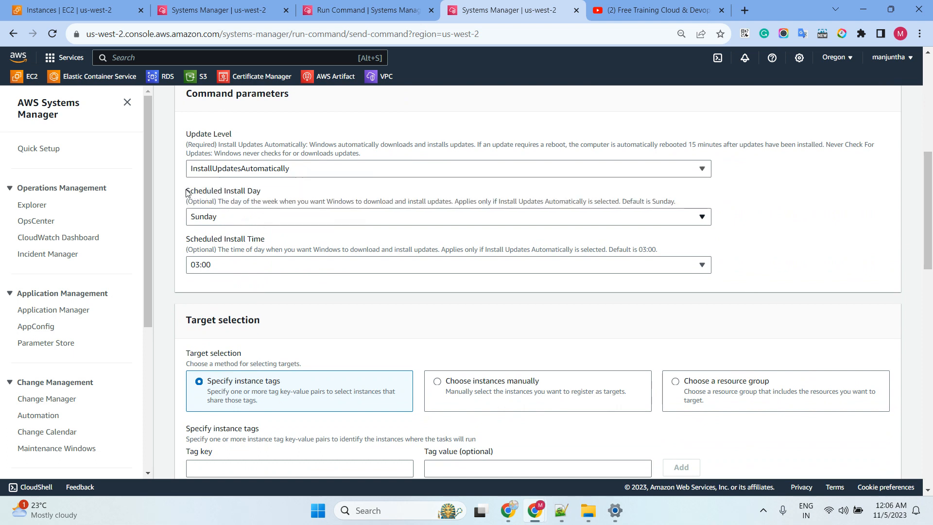
{"action": "left_click_drag", "start_coordinate": [186, 193], "coordinate": [263, 200]}
{"action": "left_click", "coordinate": [231, 219]}
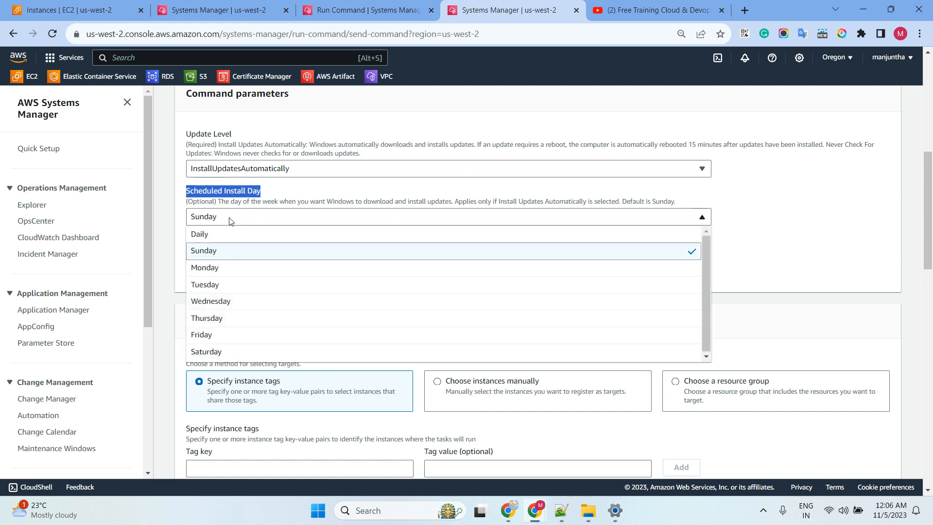
{"action": "left_click", "coordinate": [231, 219]}
{"action": "left_click", "coordinate": [225, 264]}
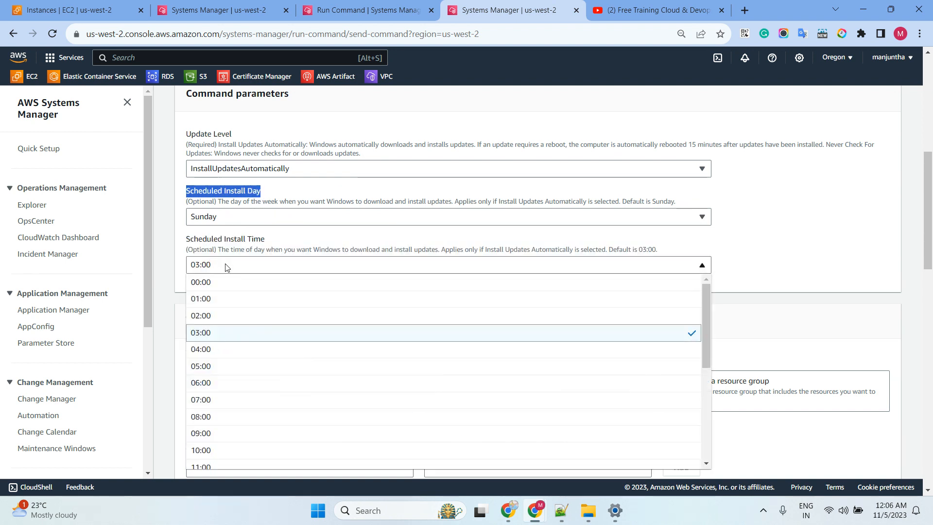
{"action": "left_click", "coordinate": [227, 268]}
Choose the target instances manually and select the windows seever instance for the AWS-ConfigureWindowsUpdate command.
{"action": "scroll", "coordinate": [368, 209], "scroll_direction": "down", "scroll_amount": 2}
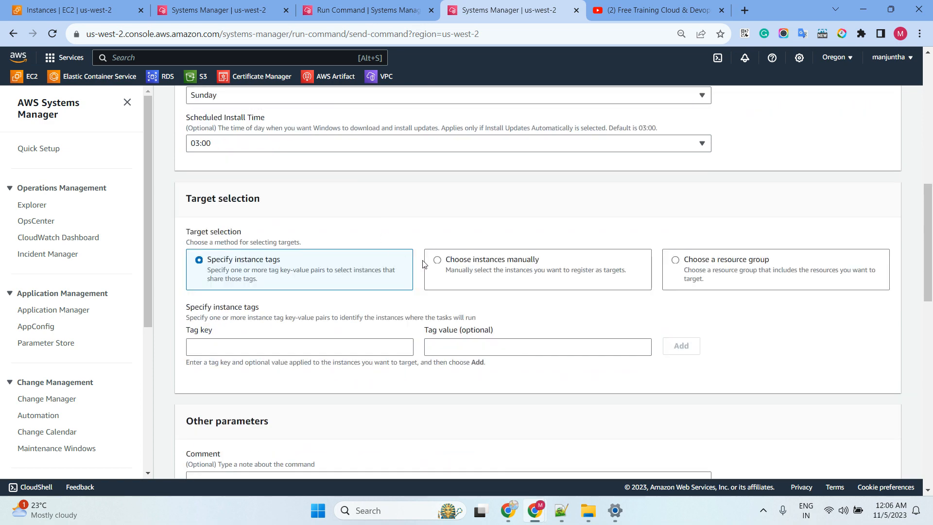
{"action": "left_click", "coordinate": [486, 381]}
{"action": "scroll", "coordinate": [246, 286], "scroll_direction": "down", "scroll_amount": 3}
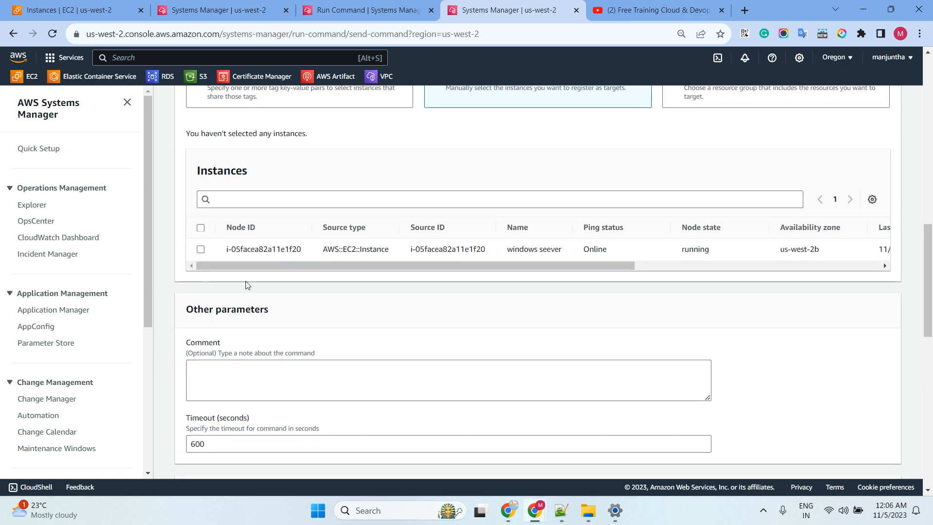
{"action": "left_click", "coordinate": [200, 249]}
Turn off S3 bucket output for the AWS-ConfigureWindowsUpdate command and run it.
{"action": "scroll", "coordinate": [489, 270], "scroll_direction": "down", "scroll_amount": 10}
{"action": "scroll", "coordinate": [353, 262], "scroll_direction": "up", "scroll_amount": 4}
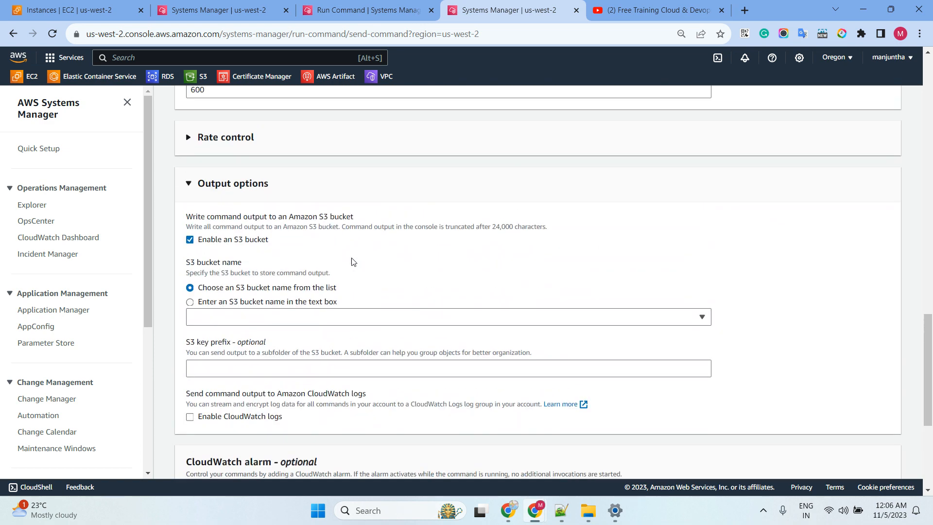
{"action": "left_click", "coordinate": [212, 243]}
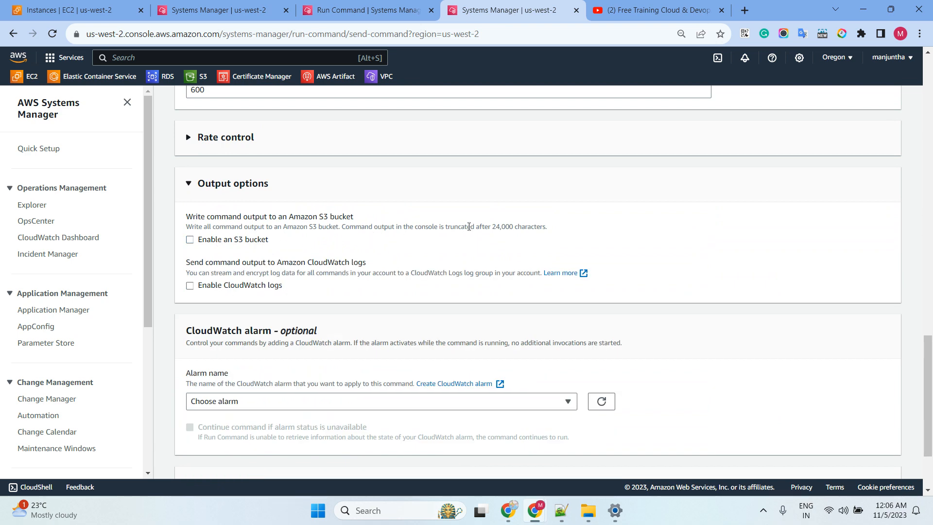
{"action": "scroll", "coordinate": [503, 228], "scroll_direction": "down", "scroll_amount": 2}
{"action": "left_click", "coordinate": [870, 454]}
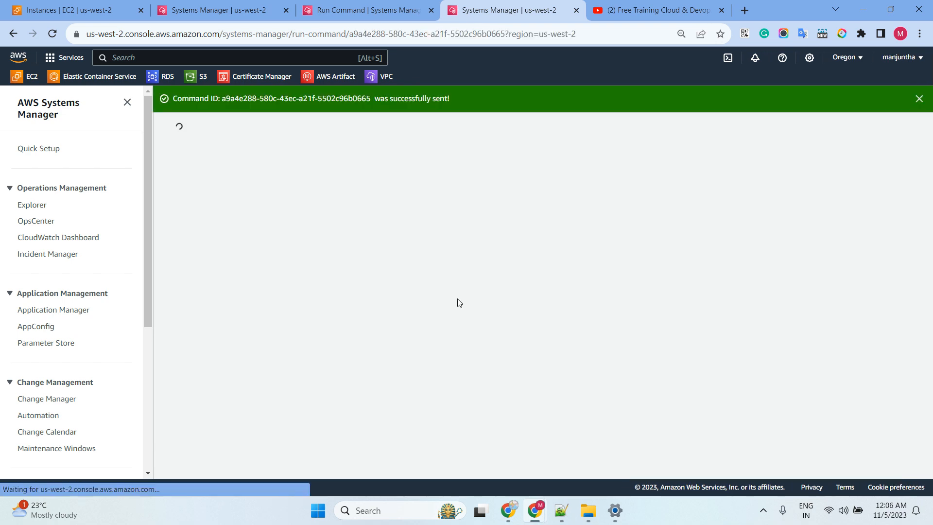
Refresh the command status, read the instance's output down to the Windows update schedule, and close this browser tab.
{"action": "double_click", "coordinate": [674, 154]}
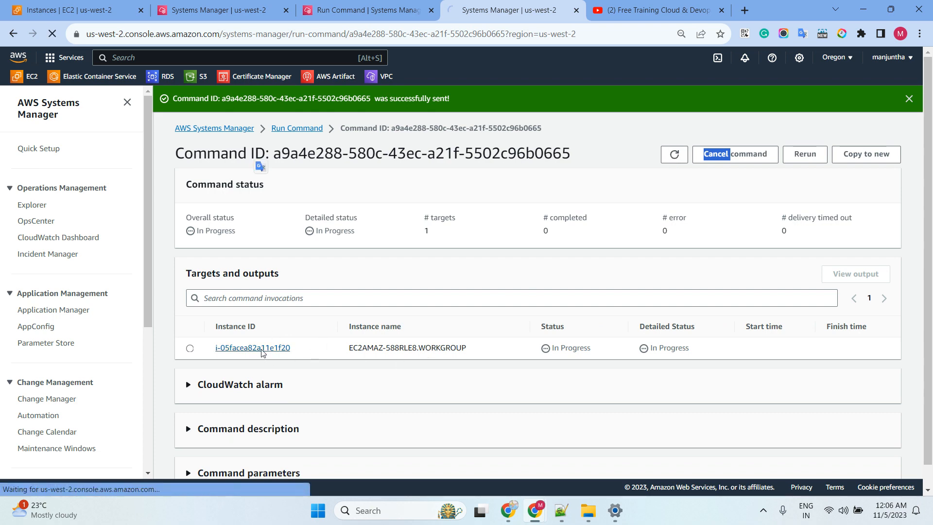
{"action": "left_click", "coordinate": [261, 349]}
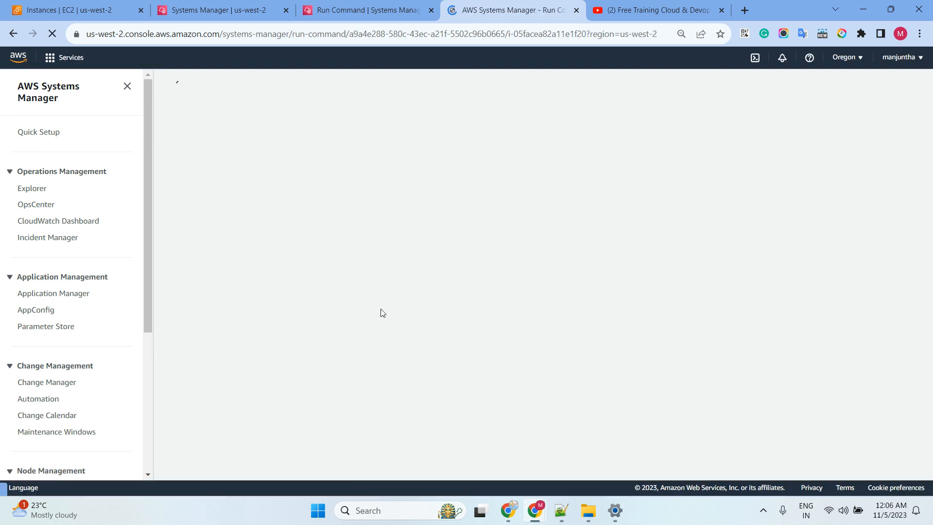
{"action": "left_click", "coordinate": [261, 300]}
{"action": "left_click", "coordinate": [272, 265]}
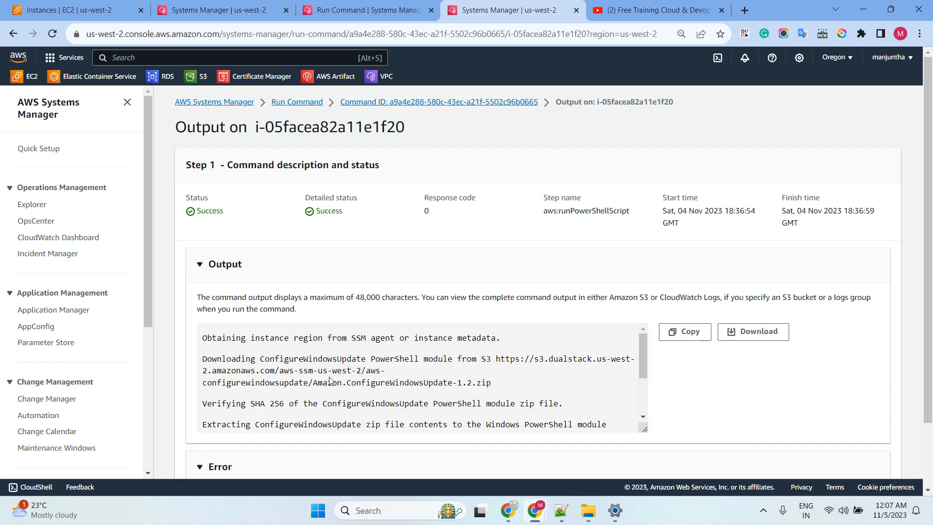
{"action": "scroll", "coordinate": [638, 354], "scroll_direction": "down", "scroll_amount": 3}
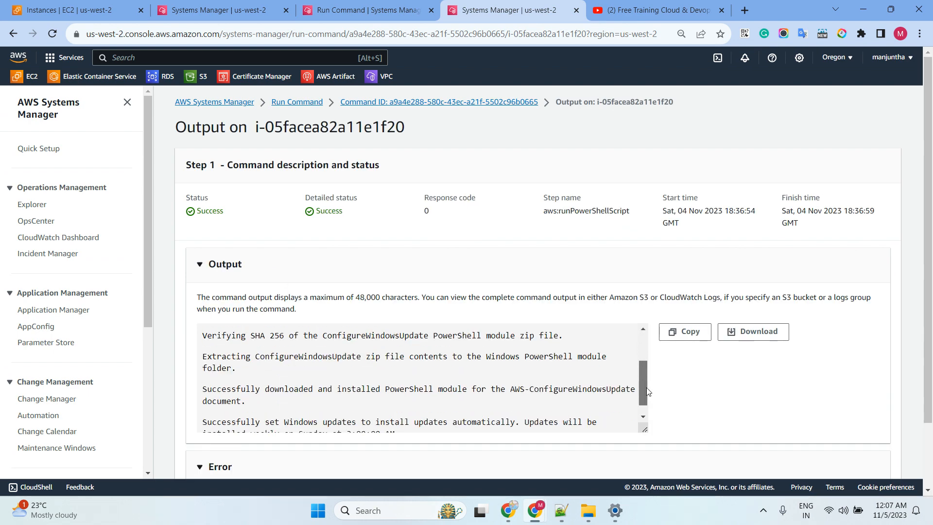
{"action": "left_click_drag", "start_coordinate": [204, 406], "coordinate": [588, 405]}
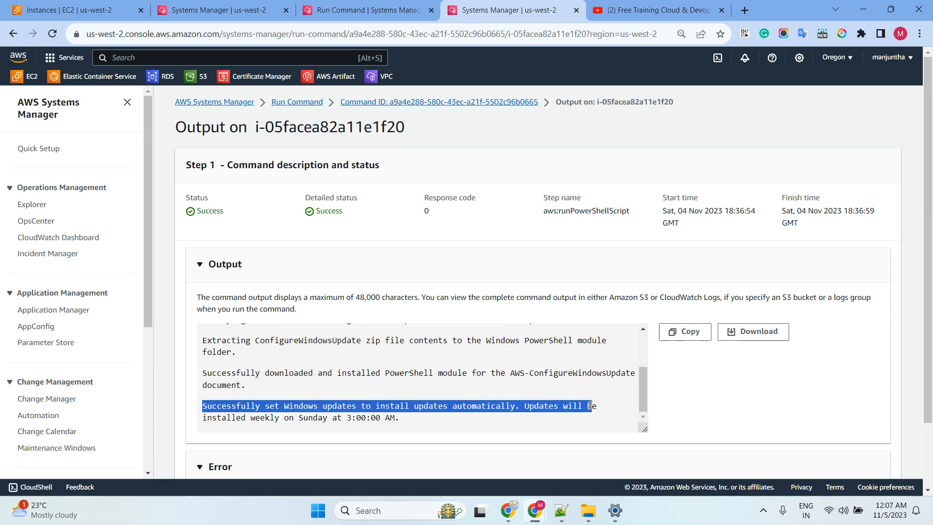
{"action": "left_click_drag", "start_coordinate": [457, 419], "coordinate": [206, 408]}
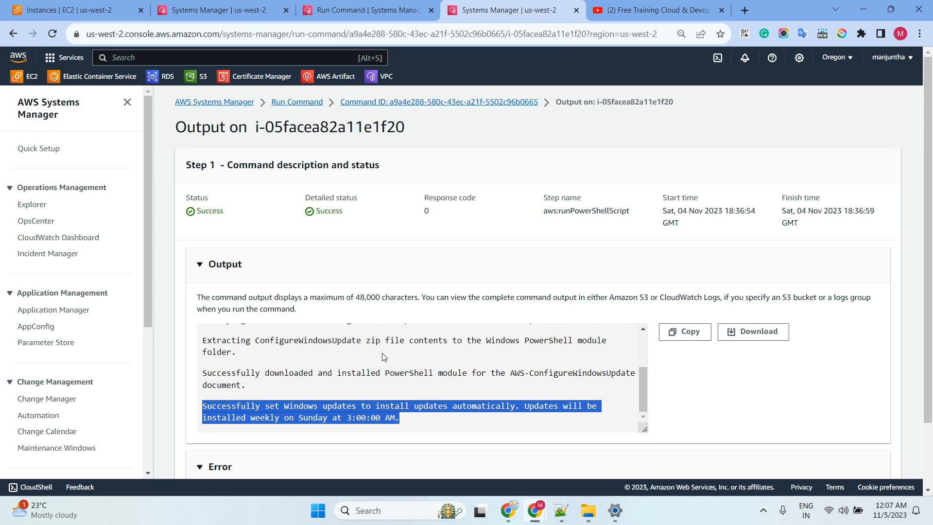
{"action": "left_click", "coordinate": [575, 11]}
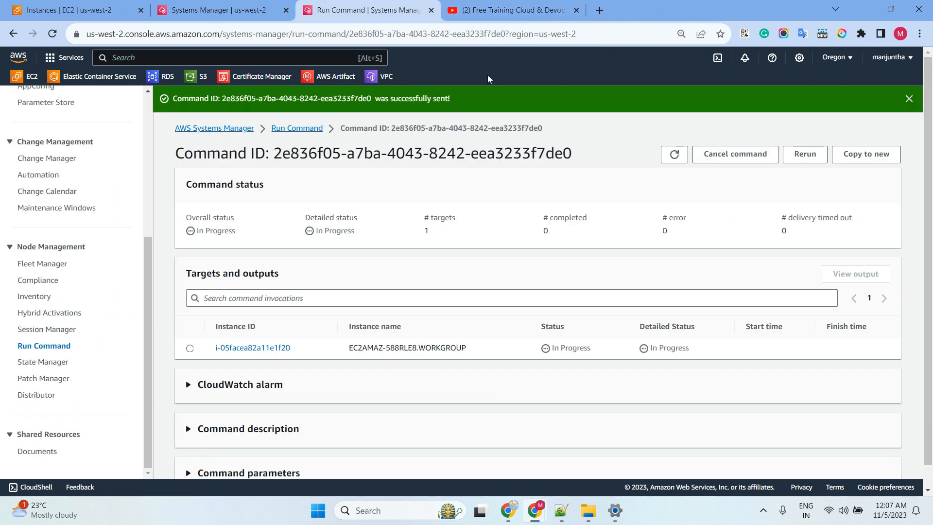
Refresh the status of the AWS-FindWindowsUpdates command and of the CPU stress command.
{"action": "left_click", "coordinate": [673, 154]}
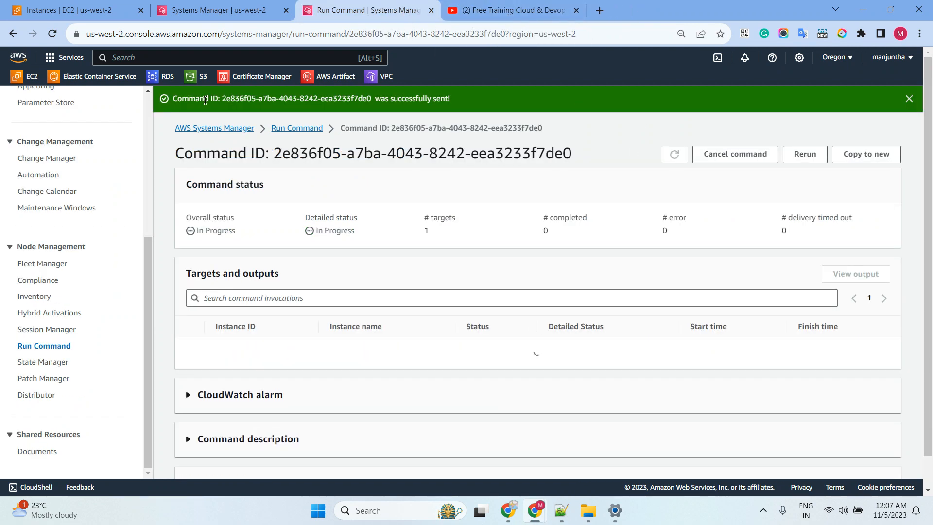
{"action": "left_click", "coordinate": [199, 12]}
{"action": "left_click", "coordinate": [673, 155]}
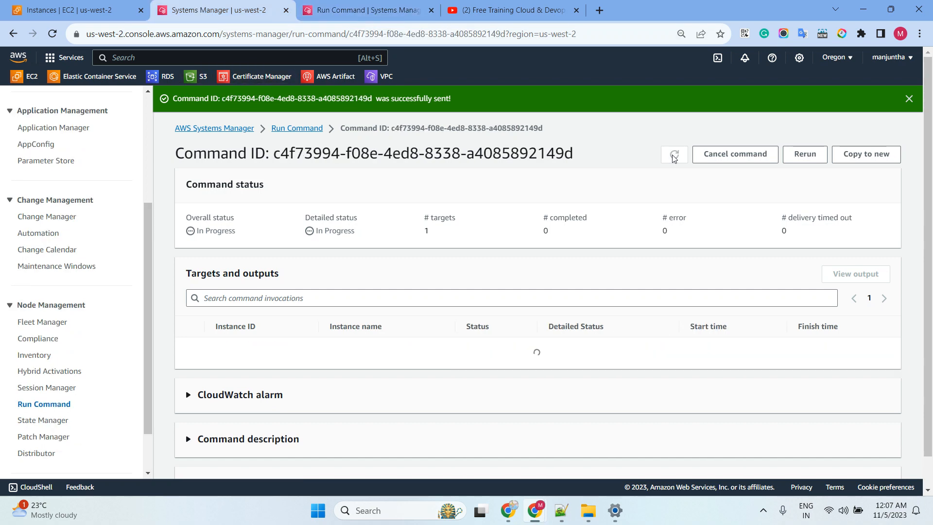
Refresh the EC2 instance list and the monitoring graphs of linuxinstance, and inspect its CPU utilization data point.
{"action": "left_click", "coordinate": [127, 12]}
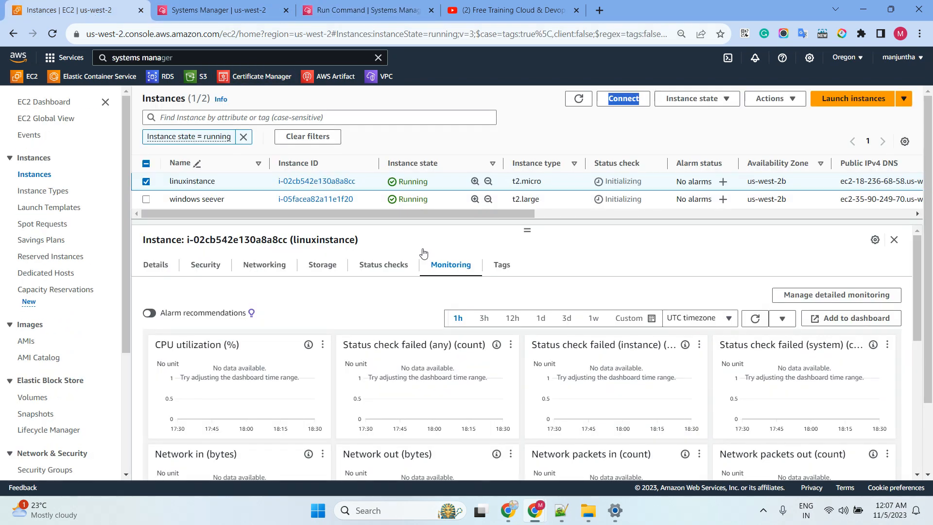
{"action": "left_click", "coordinate": [578, 99]}
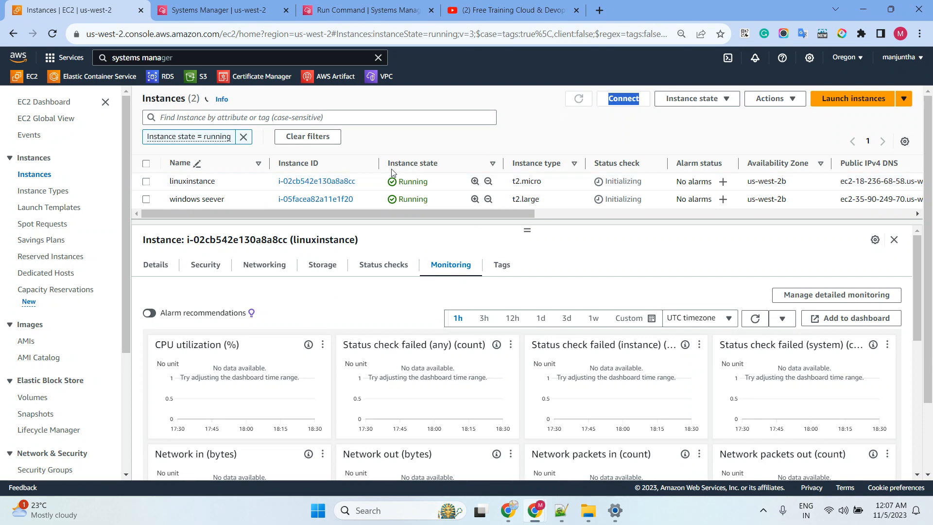
{"action": "left_click", "coordinate": [755, 319]}
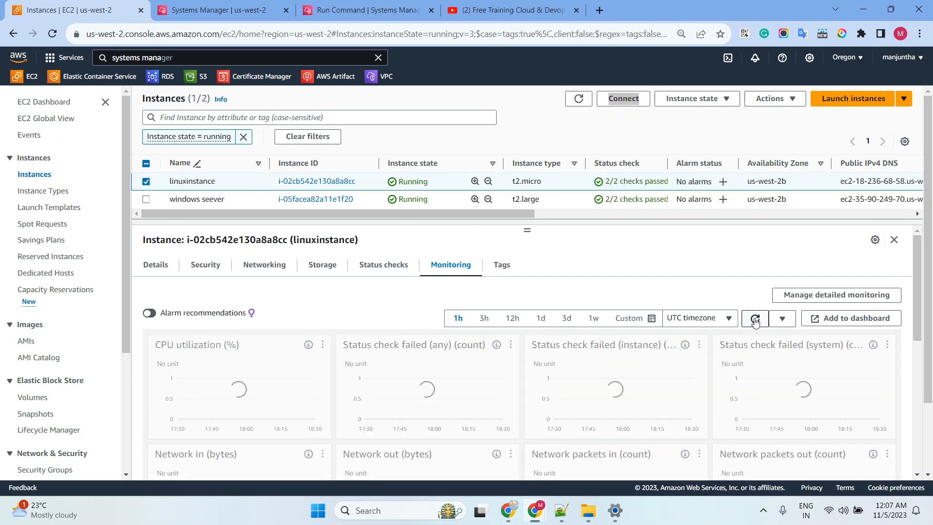
{"action": "left_click", "coordinate": [755, 319]}
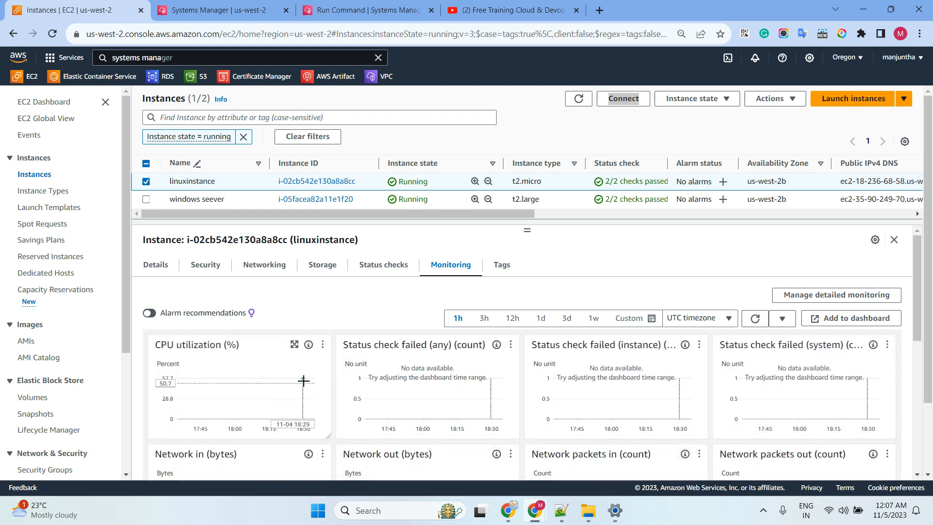
{"action": "mouse_move", "coordinate": [304, 377]}
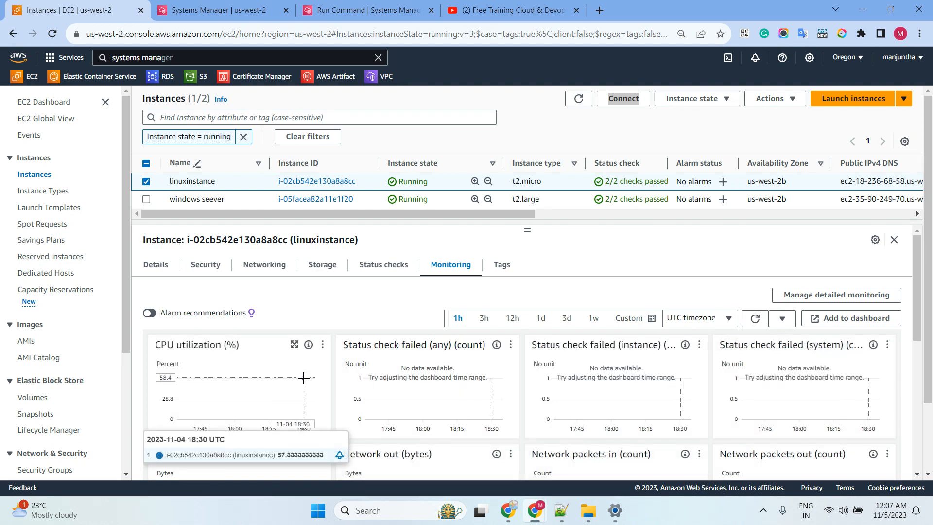
{"action": "left_click", "coordinate": [756, 318]}
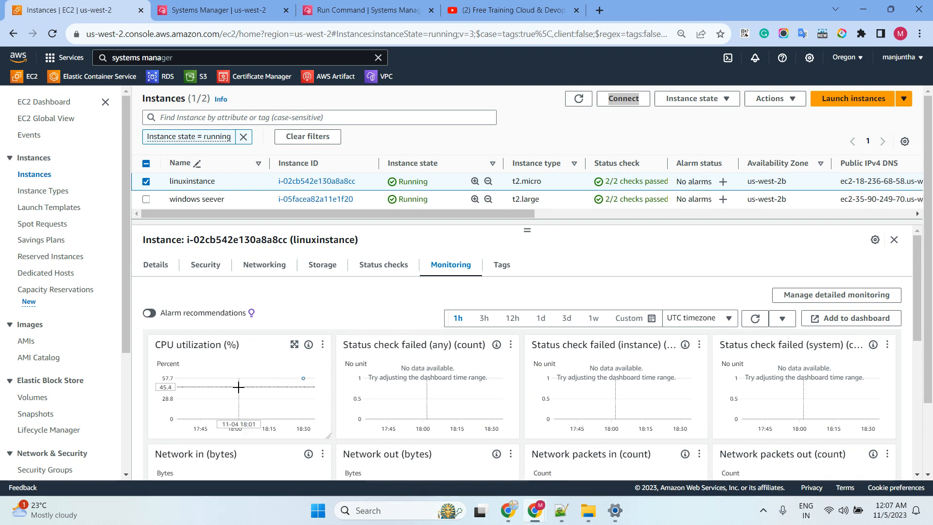
{"action": "mouse_move", "coordinate": [239, 387]}
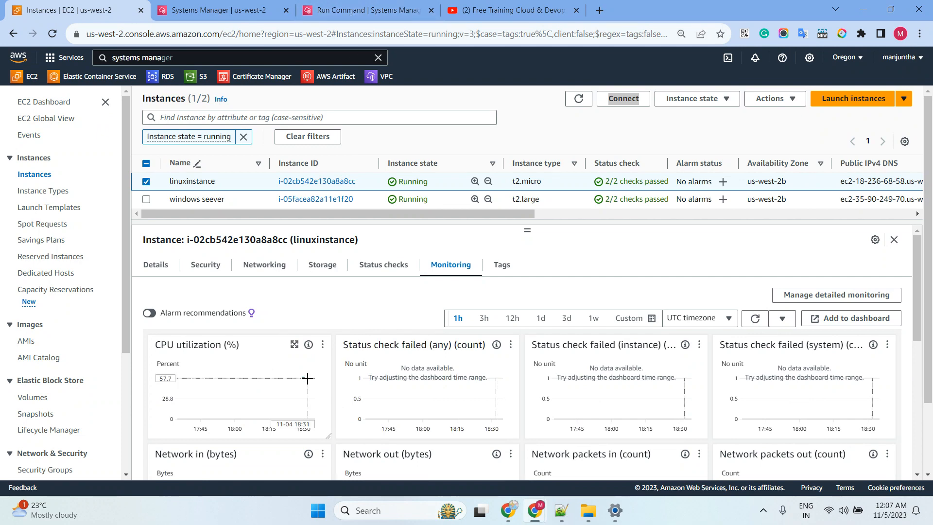
Return to the AWS-FindWindowsUpdates command status and open a fresh Run Command page in a new browser tab.
{"action": "left_click", "coordinate": [352, 14]}
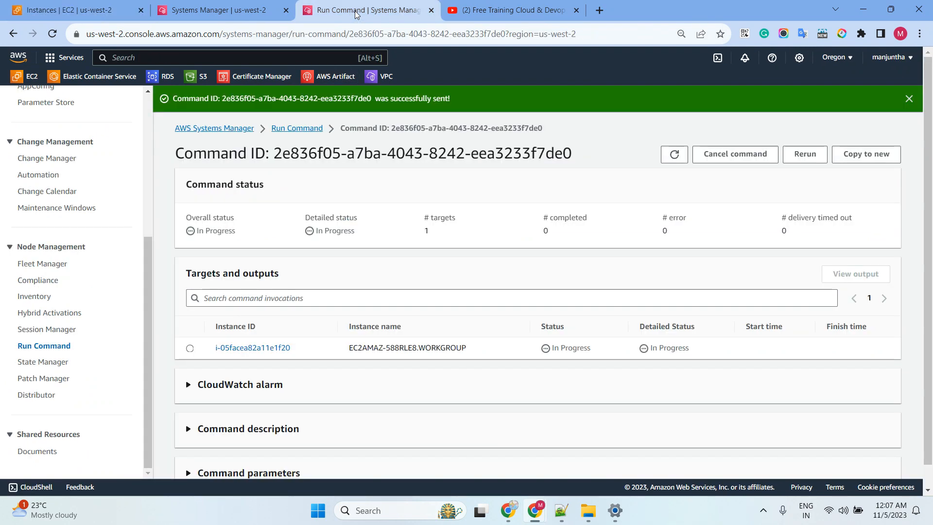
{"action": "right_click", "coordinate": [39, 350]}
{"action": "left_click", "coordinate": [73, 202]}
{"action": "left_click", "coordinate": [486, 18]}
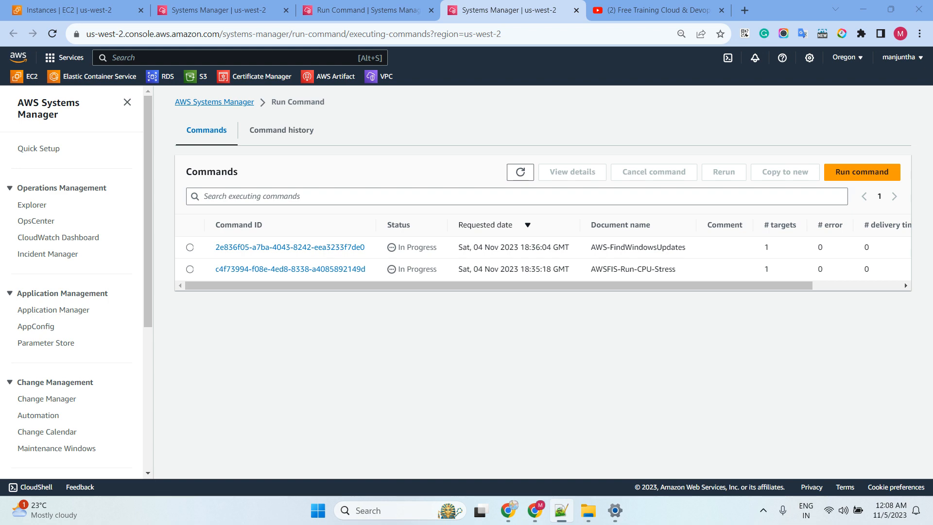
Start a new Run Command and select the AWS-ConfigureAWSPackage command document.
{"action": "left_click", "coordinate": [862, 172]}
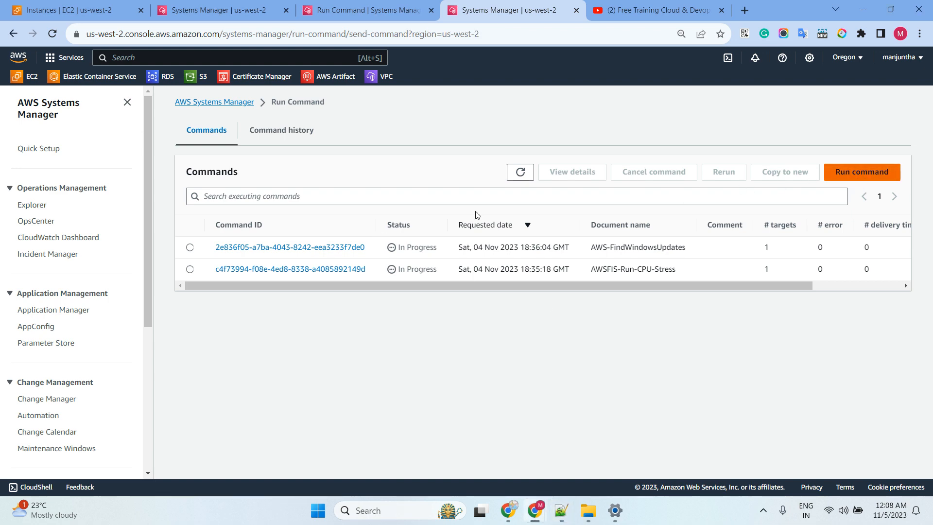
{"action": "left_click", "coordinate": [291, 223]}
{"action": "type", "text": "AWS-ConfigureAWSPackage"}
{"action": "key", "text": "Return"}
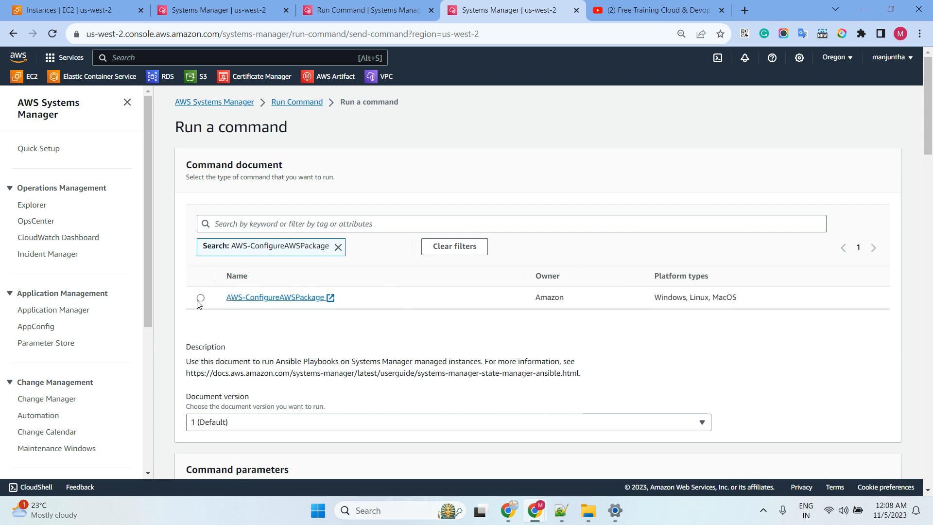
{"action": "left_click", "coordinate": [200, 298]}
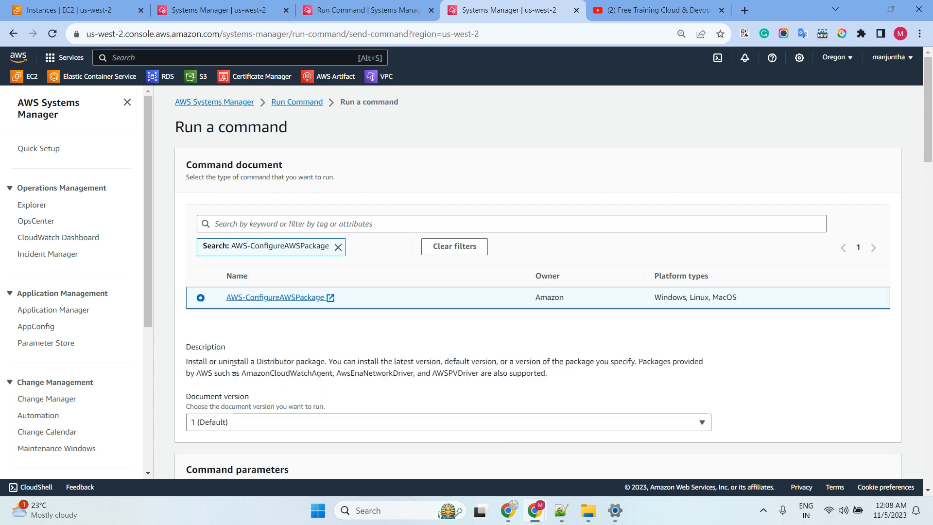
Read the document's description of supported packages and copy the package name AwsEnaNetworkDriver.
{"action": "left_click_drag", "start_coordinate": [187, 361], "coordinate": [324, 364]}
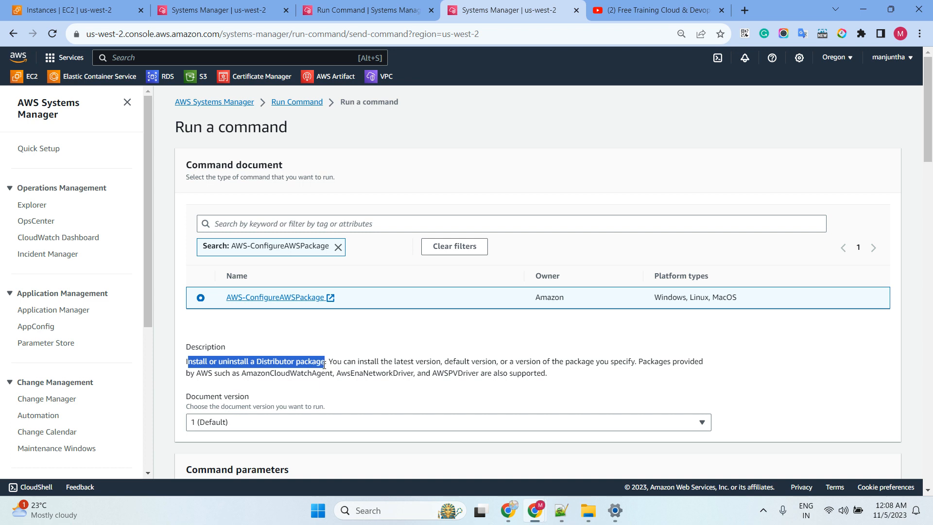
{"action": "left_click", "coordinate": [500, 391]}
{"action": "left_click_drag", "start_coordinate": [433, 374], "coordinate": [472, 377]}
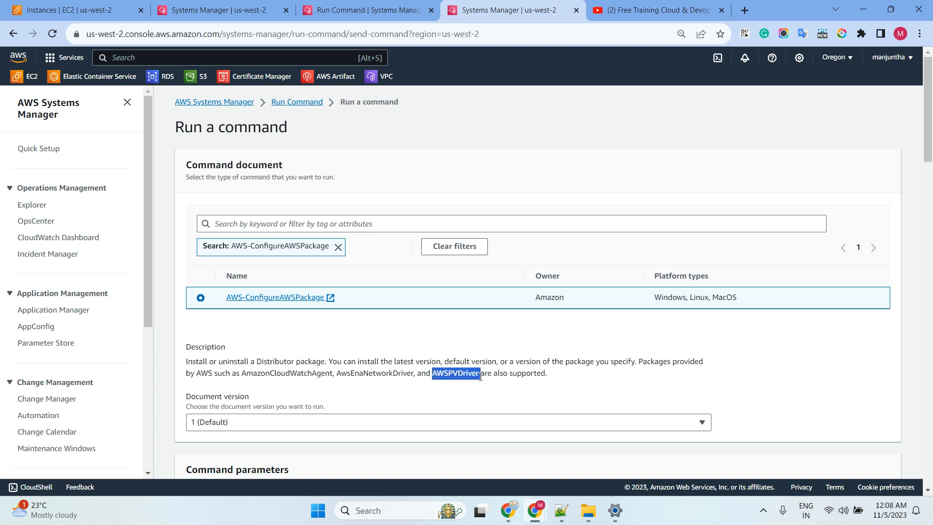
{"action": "left_click_drag", "start_coordinate": [340, 375], "coordinate": [411, 377]}
{"action": "left_click_drag", "start_coordinate": [246, 375], "coordinate": [412, 374]}
{"action": "left_click", "coordinate": [385, 396]}
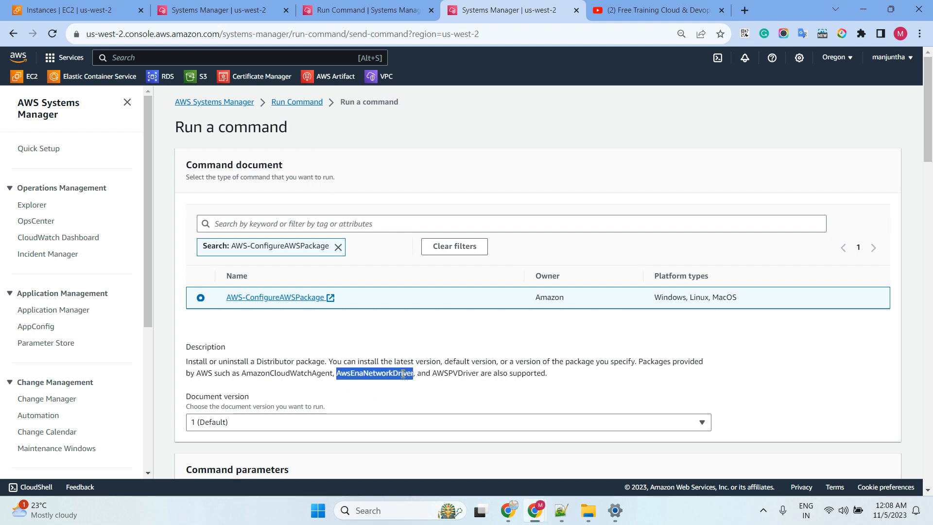
{"action": "right_click", "coordinate": [402, 373]}
{"action": "left_click", "coordinate": [459, 234]}
Review the action and installation type options, keeping Install and Uninstall and reinstall, and set the package name to AwsEnaNetworkDriver.
{"action": "scroll", "coordinate": [457, 199], "scroll_direction": "down", "scroll_amount": 3}
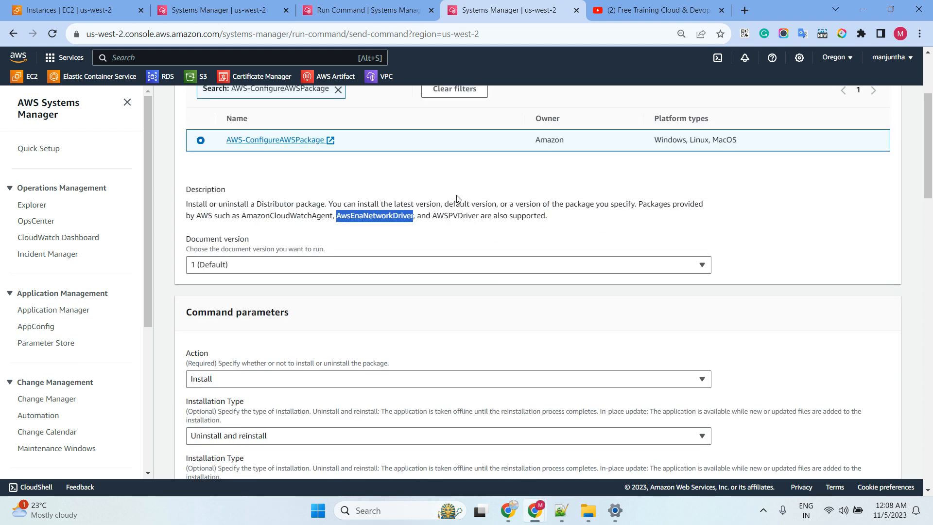
{"action": "scroll", "coordinate": [311, 281], "scroll_direction": "down", "scroll_amount": 2}
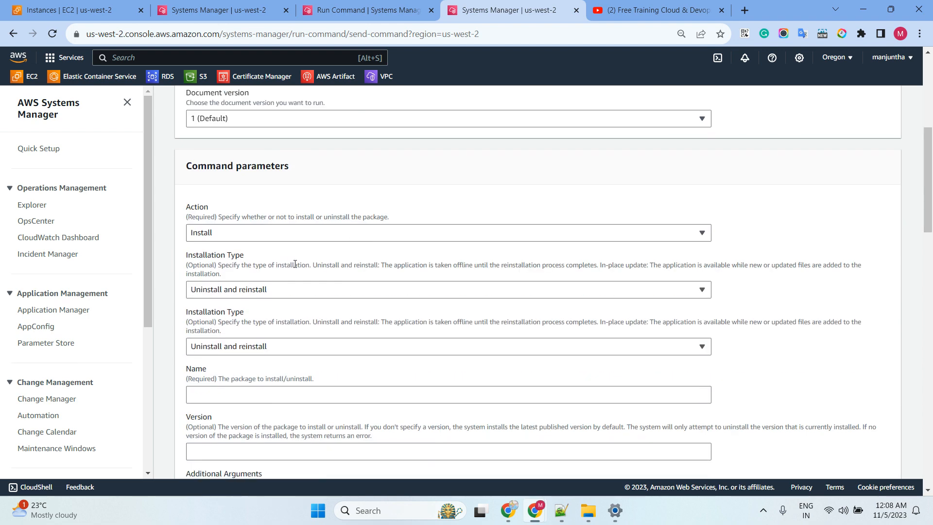
{"action": "left_click", "coordinate": [242, 239]}
{"action": "left_click", "coordinate": [244, 238]}
{"action": "left_click", "coordinate": [275, 291]}
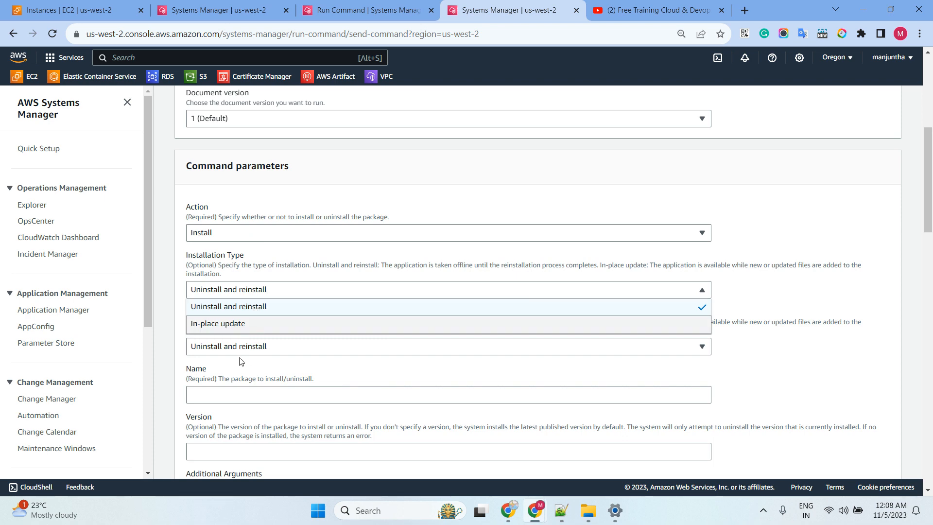
{"action": "left_click", "coordinate": [178, 343]}
{"action": "scroll", "coordinate": [210, 282], "scroll_direction": "down", "scroll_amount": 2}
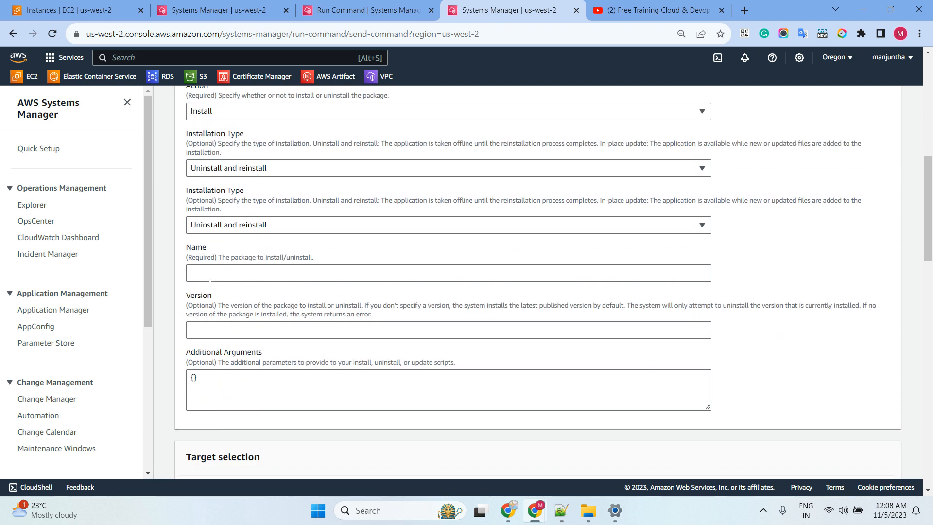
{"action": "left_click_drag", "start_coordinate": [189, 257], "coordinate": [229, 269]}
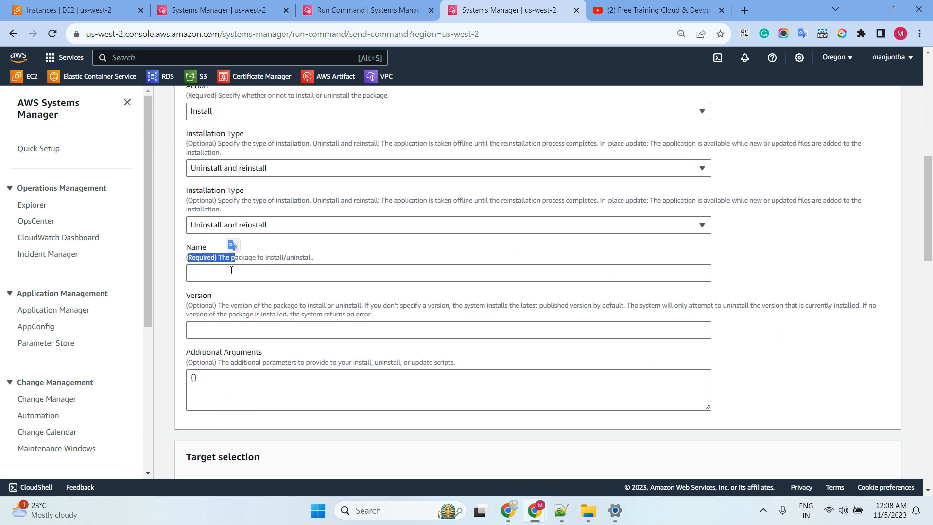
{"action": "left_click", "coordinate": [210, 280]}
{"action": "key", "text": "ctrl+v"}
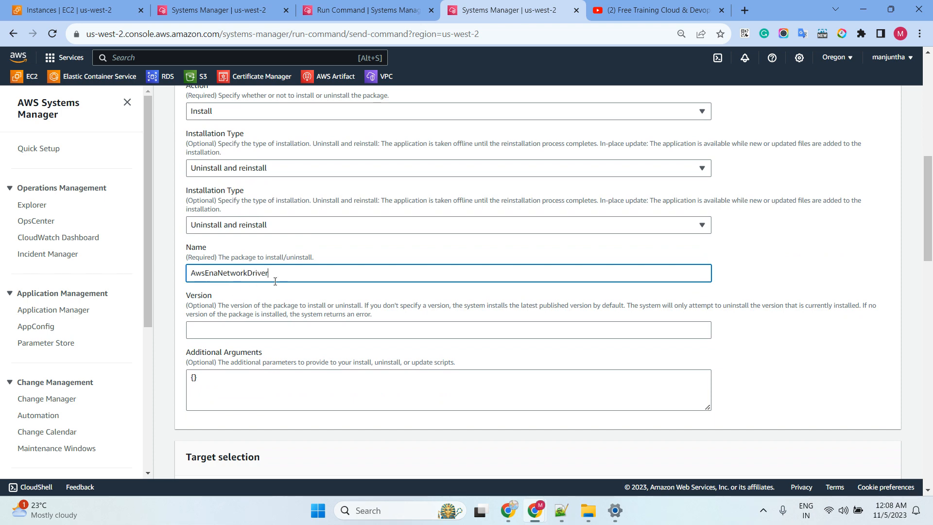
Choose targets manually, select both the windows seever and linuxinstance instances, and run the package installation command.
{"action": "scroll", "coordinate": [203, 291], "scroll_direction": "down", "scroll_amount": 4}
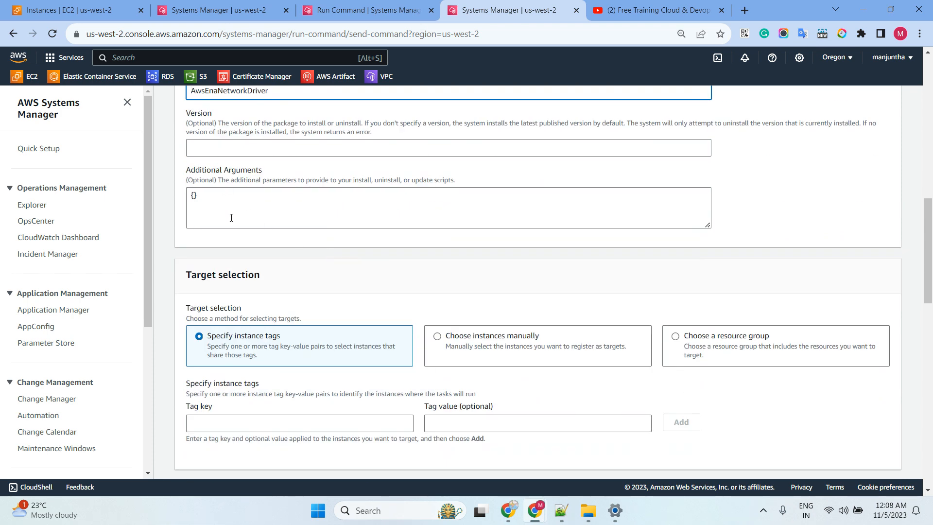
{"action": "scroll", "coordinate": [398, 252], "scroll_direction": "down", "scroll_amount": 3}
{"action": "left_click", "coordinate": [474, 231]}
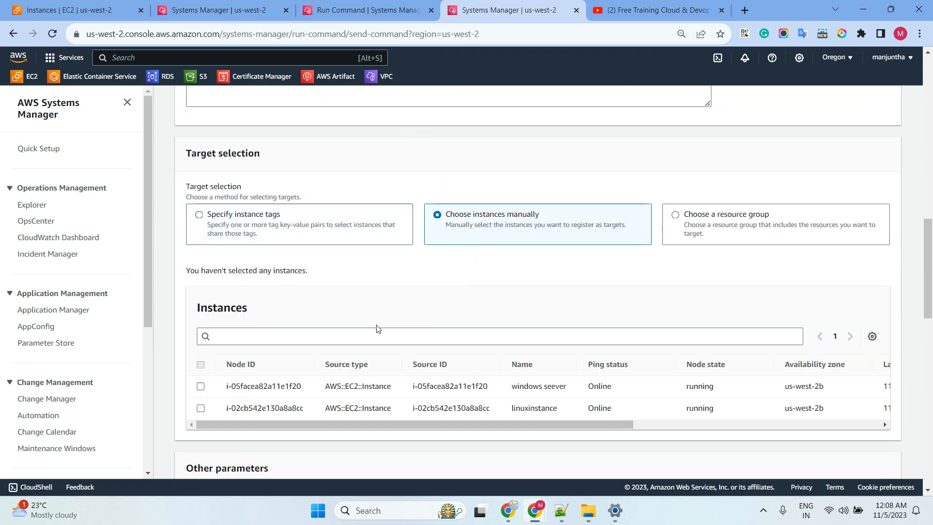
{"action": "left_click", "coordinate": [200, 364]}
{"action": "left_click_drag", "start_coordinate": [275, 435], "coordinate": [235, 438]}
{"action": "scroll", "coordinate": [339, 298], "scroll_direction": "down", "scroll_amount": 9}
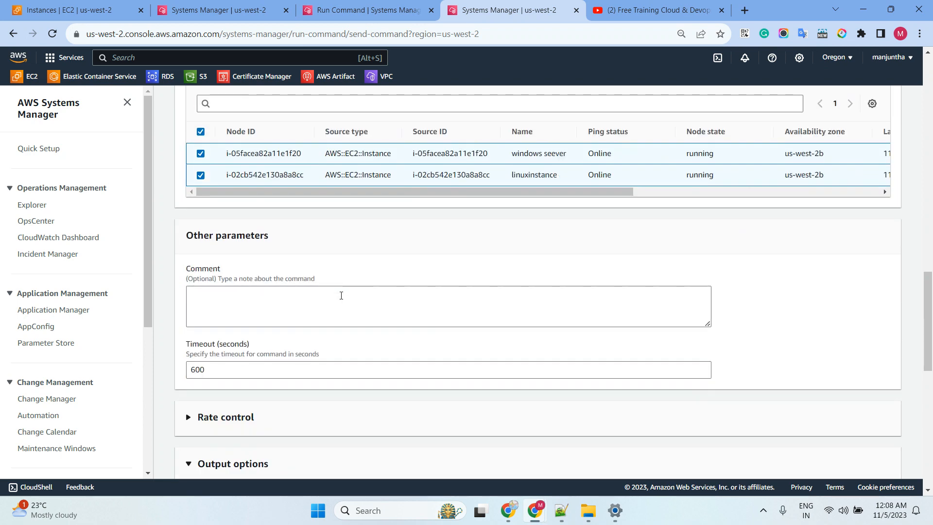
{"action": "left_click", "coordinate": [233, 339]}
{"action": "scroll", "coordinate": [429, 283], "scroll_direction": "down", "scroll_amount": 4}
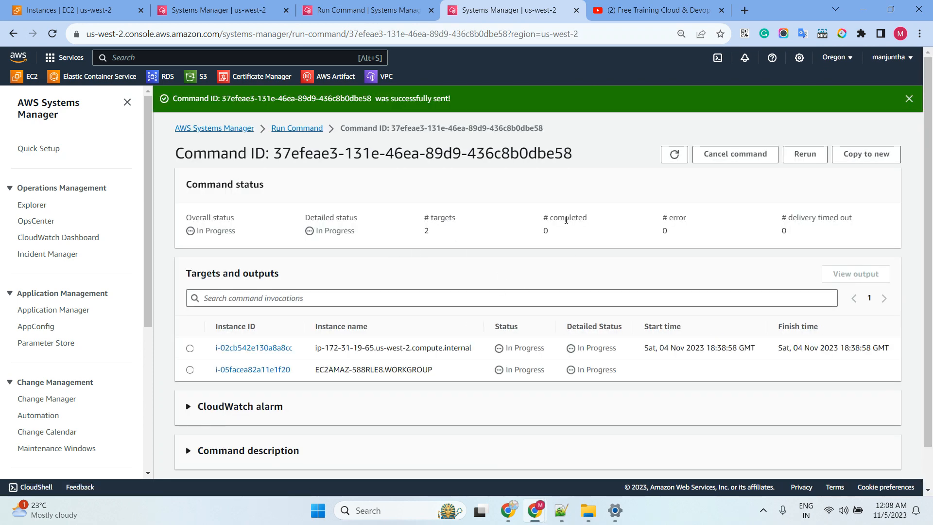
Refresh the package installation command's status and check the result for each target instance.
{"action": "left_click", "coordinate": [674, 155]}
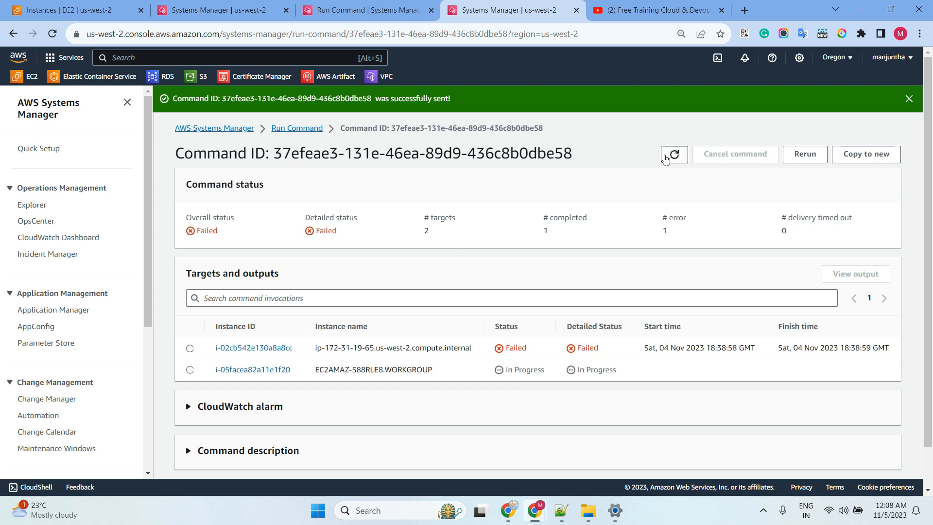
{"action": "left_click", "coordinate": [674, 155]}
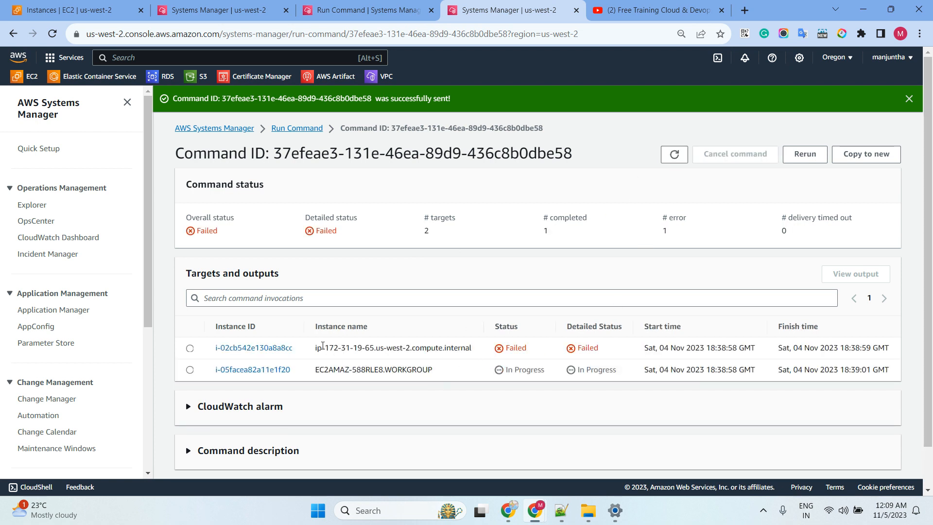
{"action": "left_click_drag", "start_coordinate": [315, 348], "coordinate": [420, 348]}
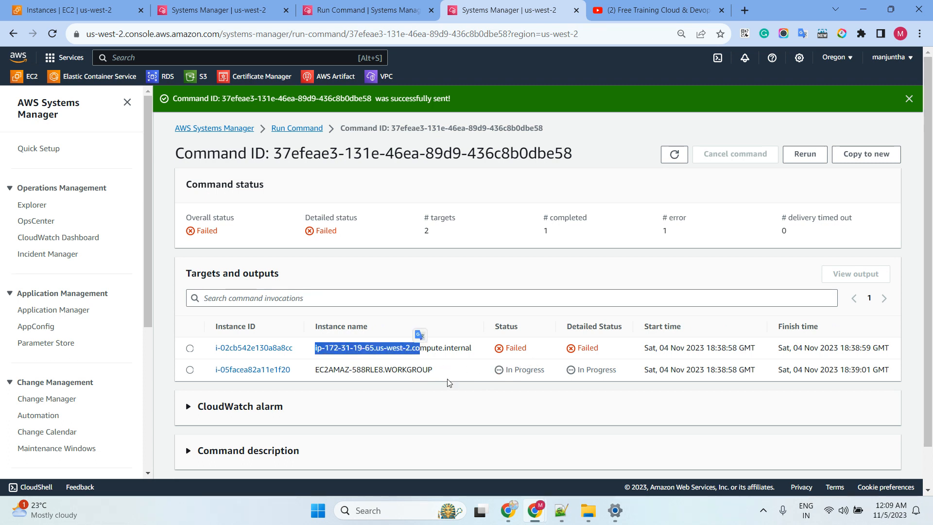
{"action": "left_click_drag", "start_coordinate": [363, 371], "coordinate": [434, 371]}
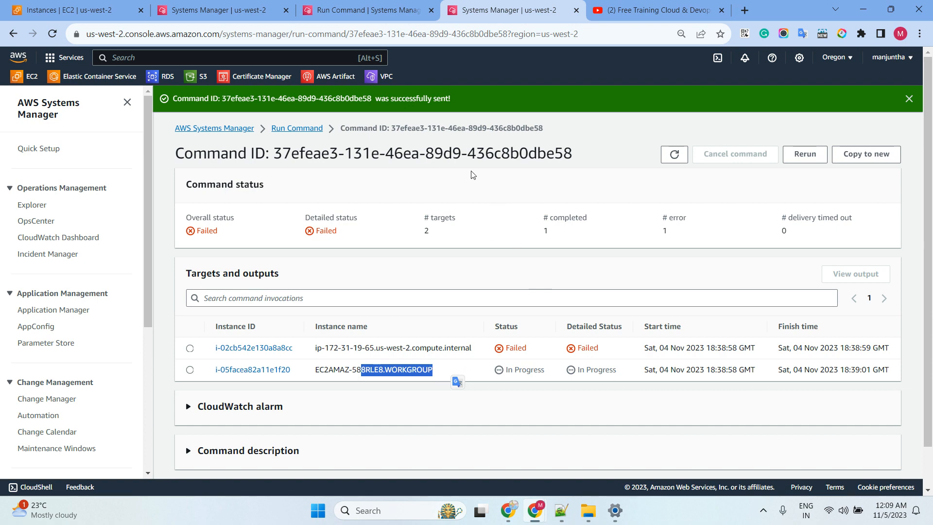
{"action": "left_click", "coordinate": [674, 155]}
Refresh the status of the AWS-FindWindowsUpdates command and the CPU stress command in their browser tabs.
{"action": "left_click", "coordinate": [360, 6]}
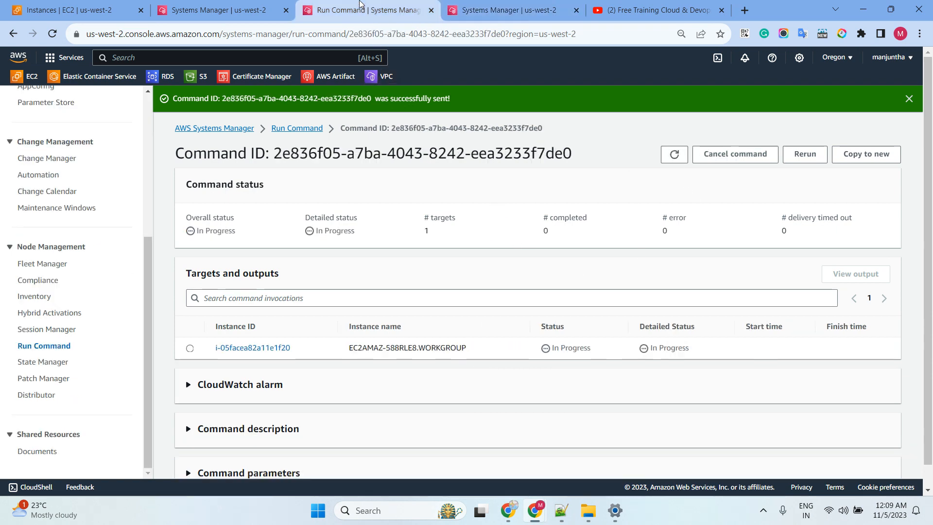
{"action": "left_click", "coordinate": [674, 155]}
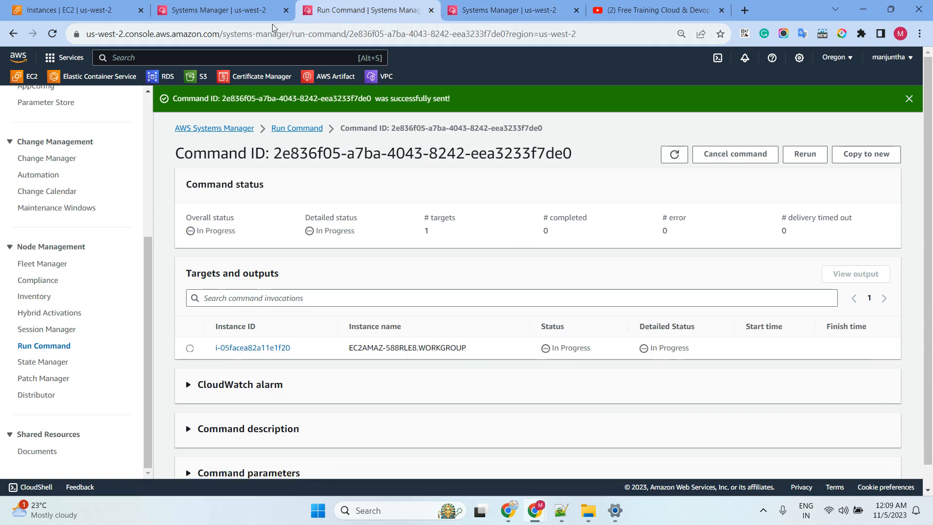
{"action": "left_click", "coordinate": [271, 10]}
{"action": "left_click", "coordinate": [675, 155]}
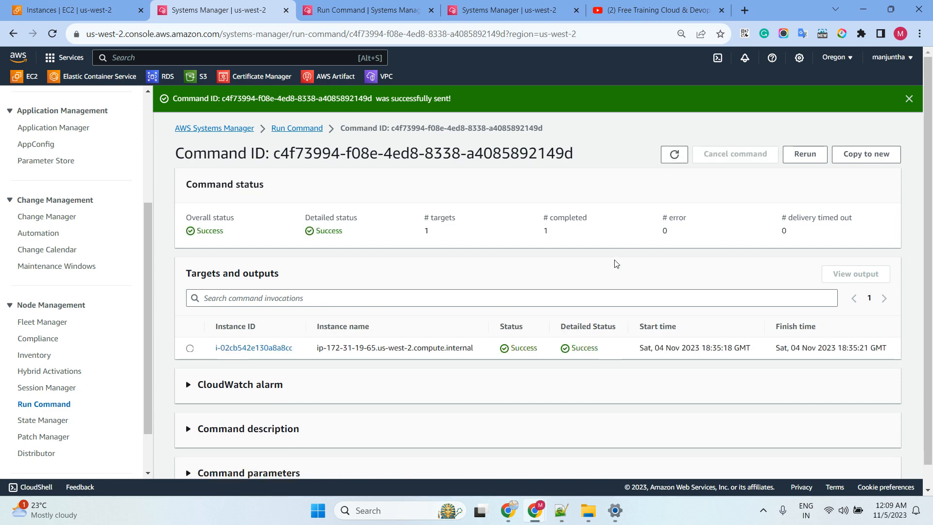
Refresh the EC2 monitoring graphs of linuxinstance and examine its CPU utilization.
{"action": "left_click", "coordinate": [92, 11]}
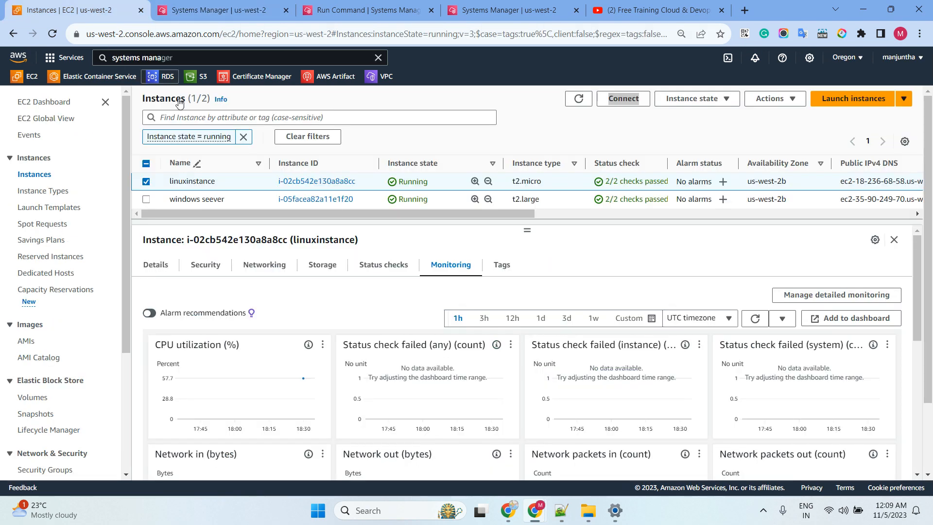
{"action": "left_click", "coordinate": [754, 319]}
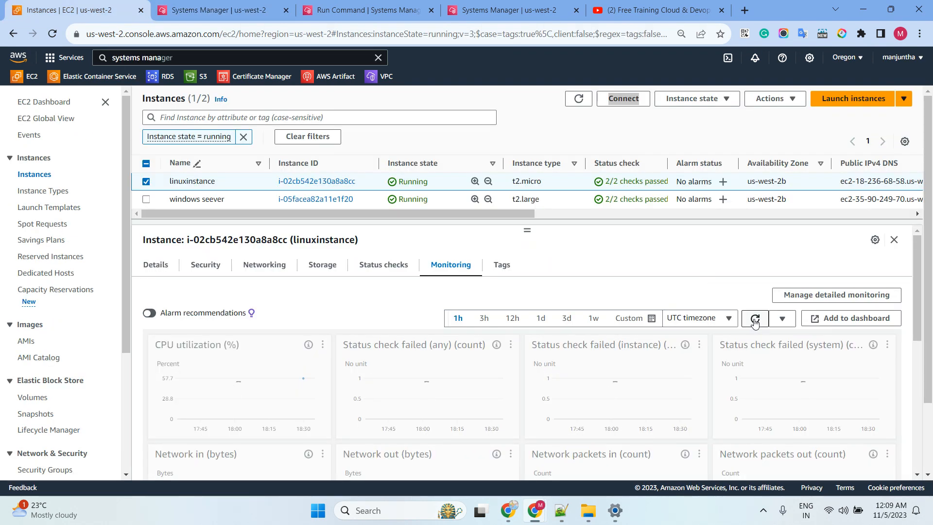
{"action": "left_click", "coordinate": [755, 319]}
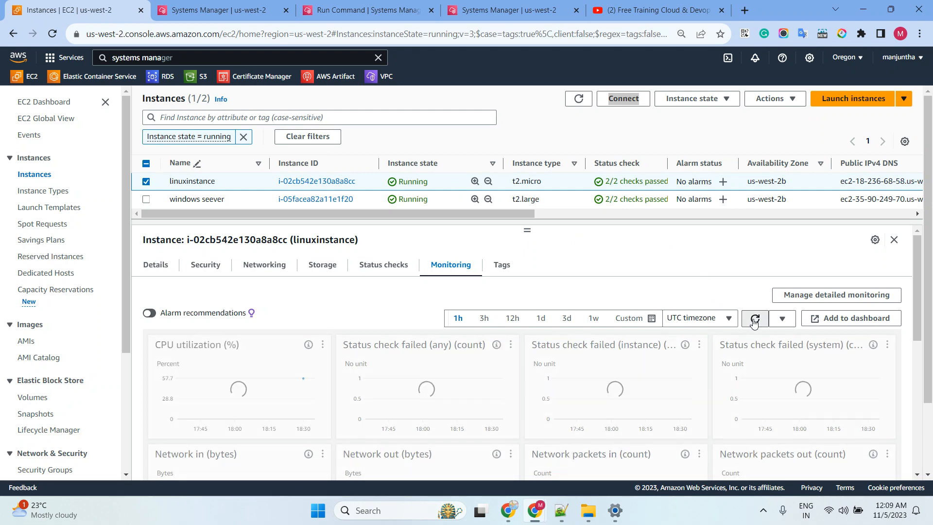
{"action": "left_click", "coordinate": [754, 321]}
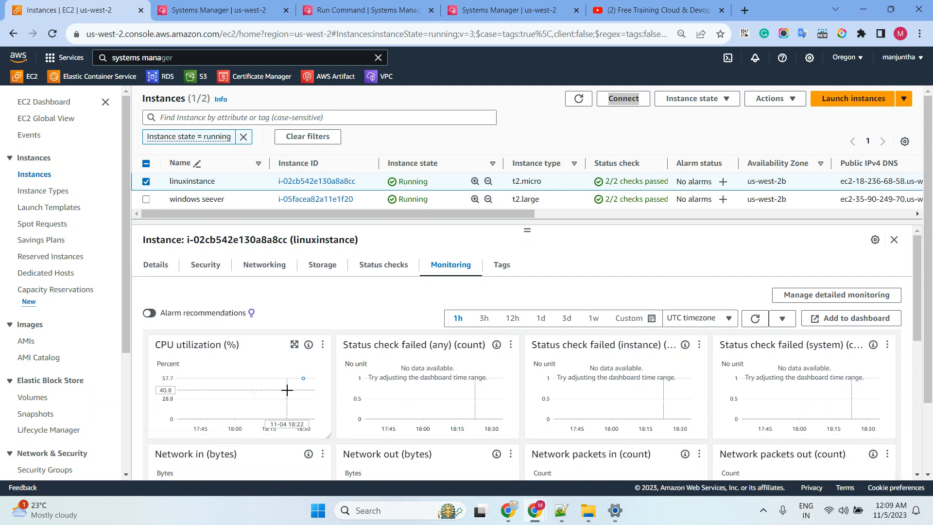
Open the CPU stress command's output for the Linux instance and read the error and output text of the ExecuteStressNg step.
{"action": "key", "text": "ctrl+Tab"}
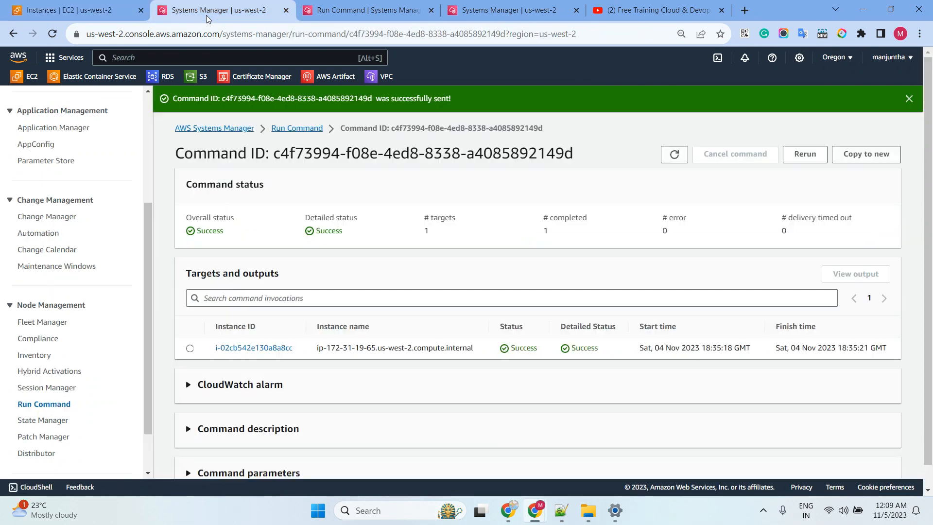
{"action": "left_click", "coordinate": [280, 349]}
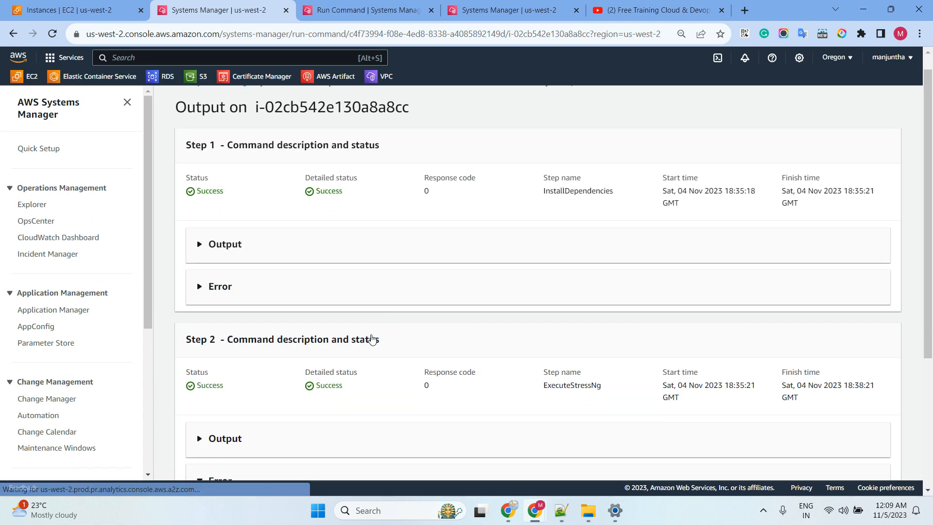
{"action": "scroll", "coordinate": [373, 339], "scroll_direction": "down", "scroll_amount": 5}
{"action": "left_click_drag", "start_coordinate": [591, 407], "coordinate": [199, 351]}
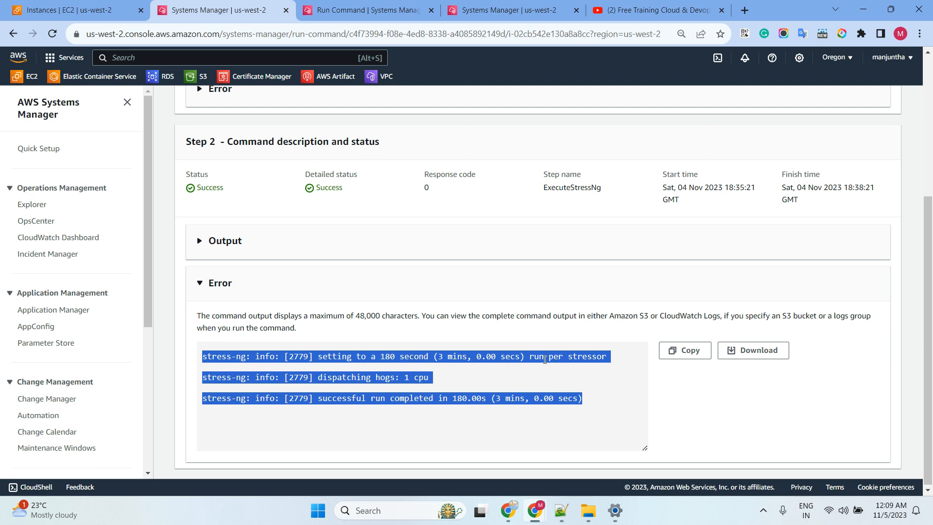
{"action": "left_click", "coordinate": [302, 256]}
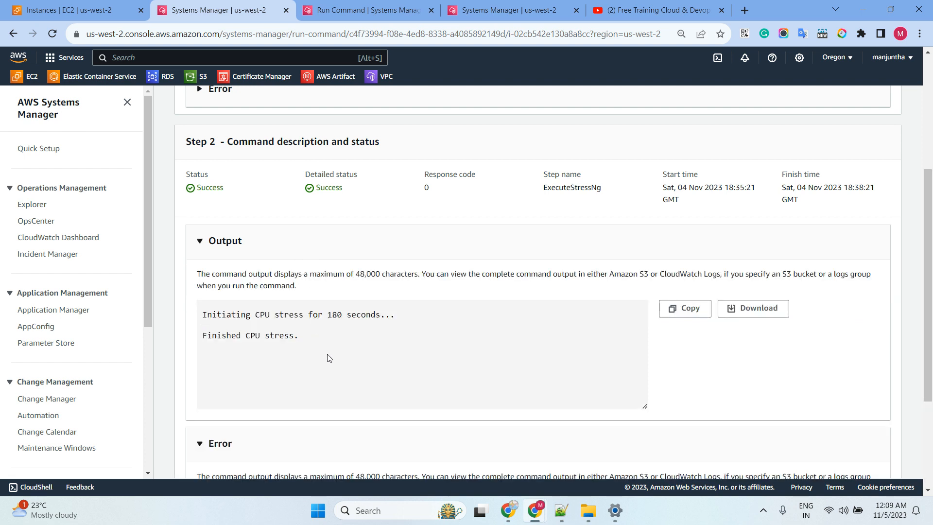
{"action": "left_click_drag", "start_coordinate": [225, 314], "coordinate": [400, 339]}
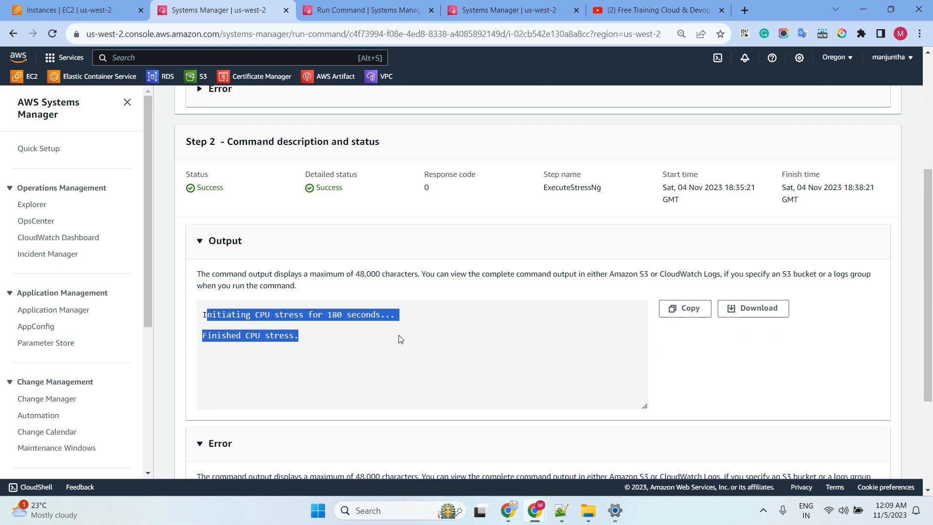
Copy the finished CPU stress command as a new one, set its duration to 300 seconds, and run it on linuxinstance.
{"action": "scroll", "coordinate": [326, 345], "scroll_direction": "up", "scroll_amount": 3}
{"action": "scroll", "coordinate": [371, 251], "scroll_direction": "up", "scroll_amount": 2}
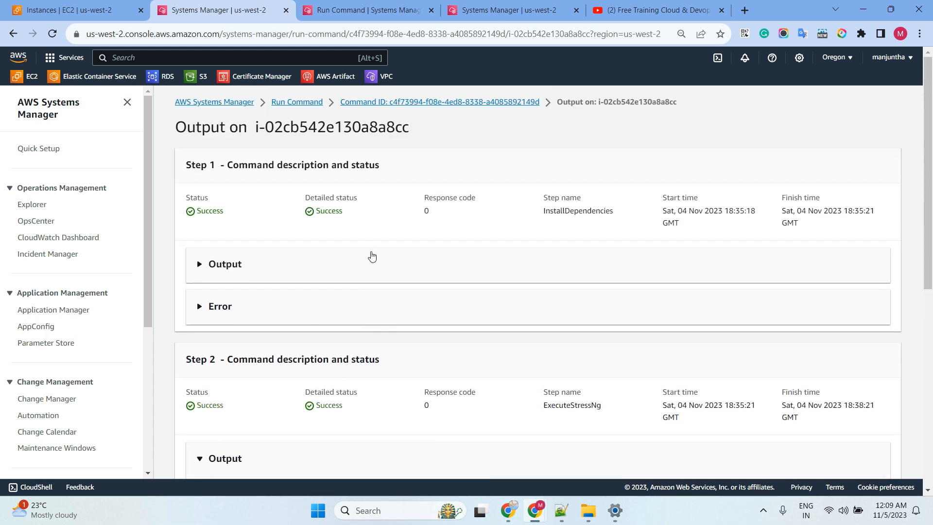
{"action": "left_click", "coordinate": [500, 102]}
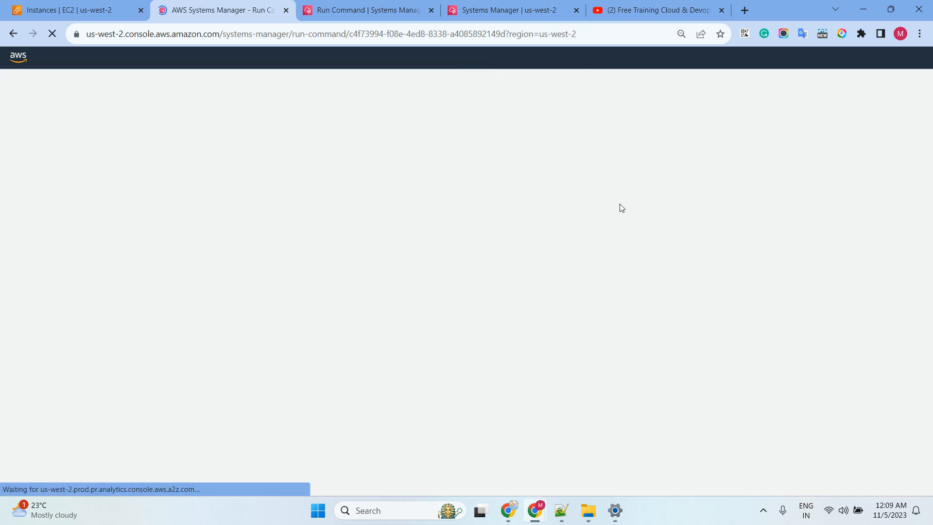
{"action": "left_click", "coordinate": [872, 128]}
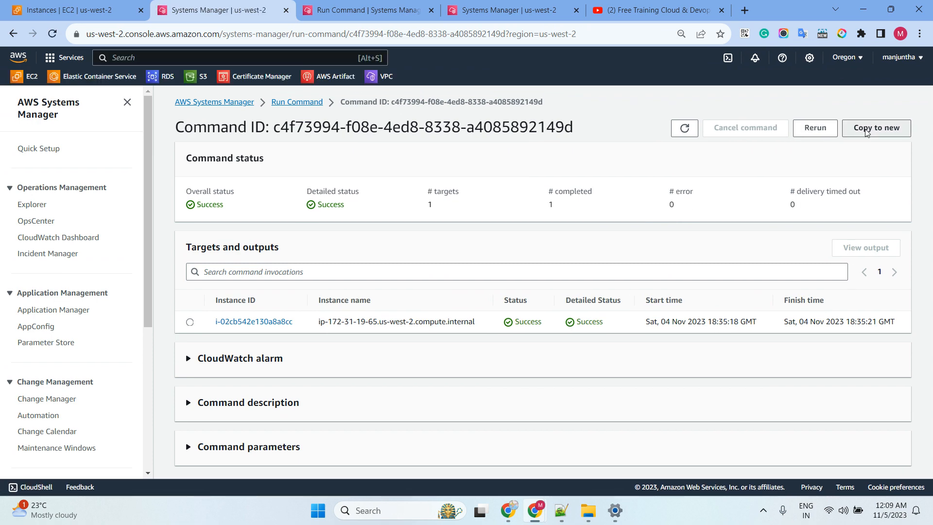
{"action": "scroll", "coordinate": [397, 276], "scroll_direction": "down", "scroll_amount": 4}
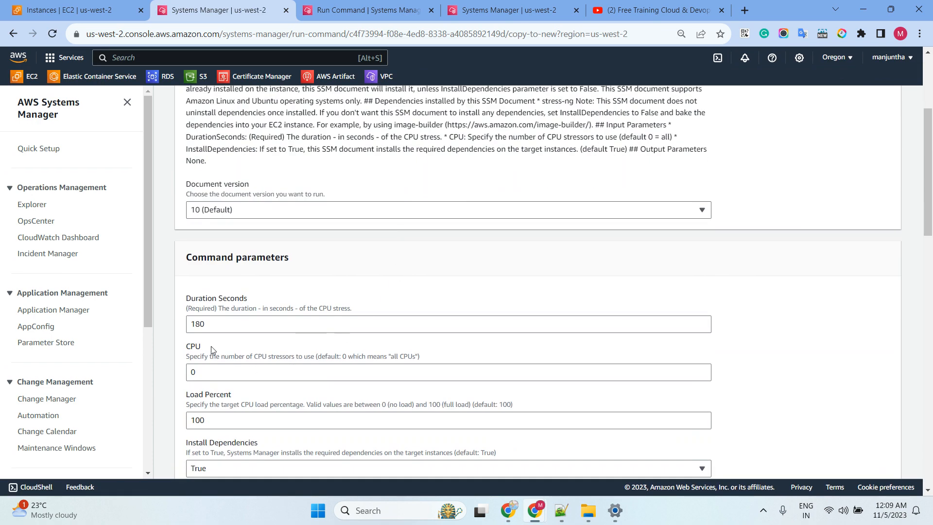
{"action": "left_click_drag", "start_coordinate": [210, 323], "coordinate": [189, 324]}
{"action": "type", "text": "300"}
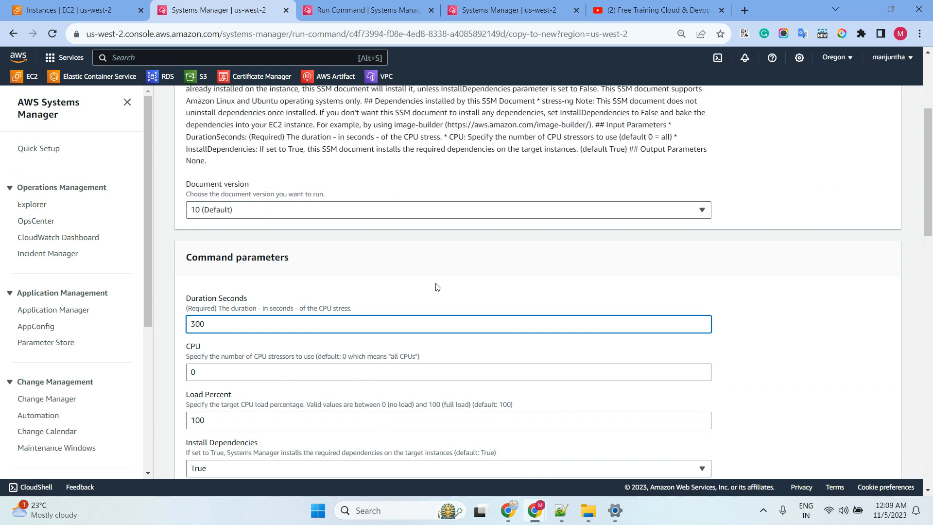
{"action": "scroll", "coordinate": [437, 287], "scroll_direction": "down", "scroll_amount": 15}
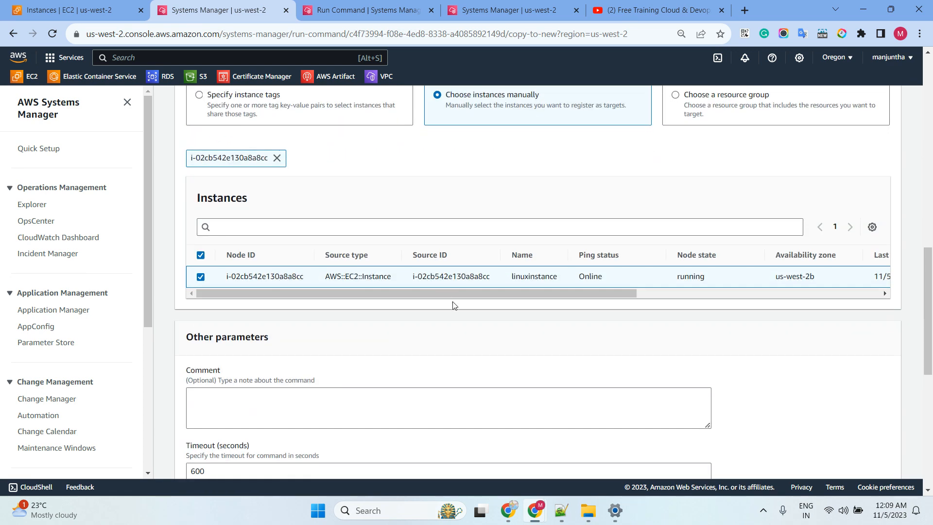
{"action": "left_click", "coordinate": [881, 462]}
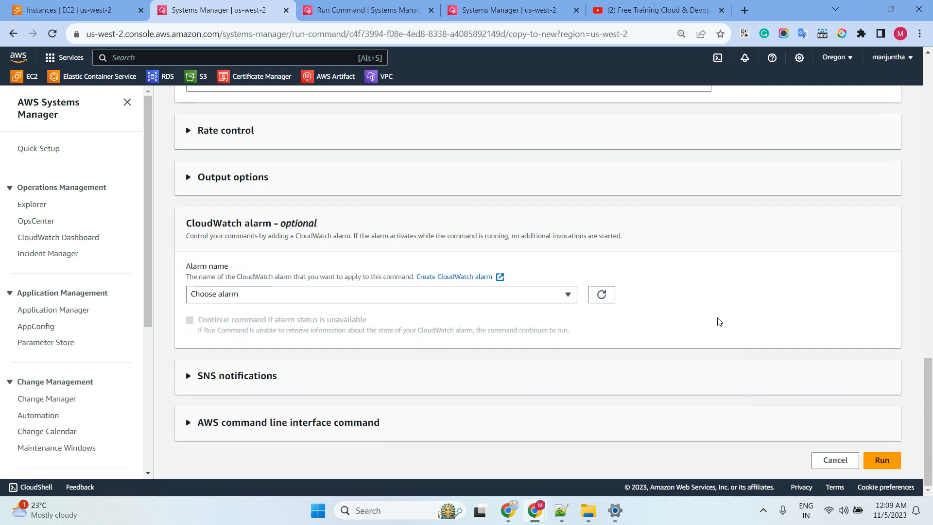
Refresh the EC2 monitoring graphs of linuxinstance several times and check its CPU utilization.
{"action": "left_click", "coordinate": [89, 12]}
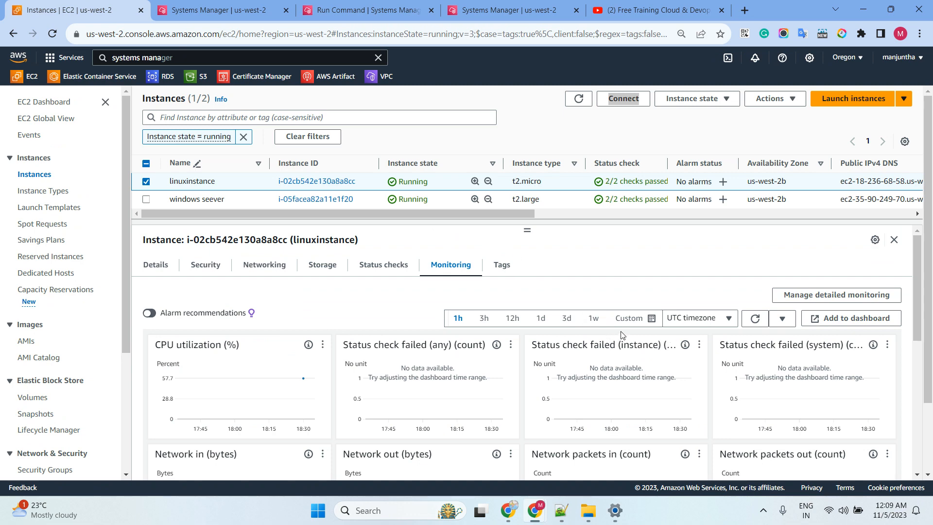
{"action": "left_click", "coordinate": [753, 318]}
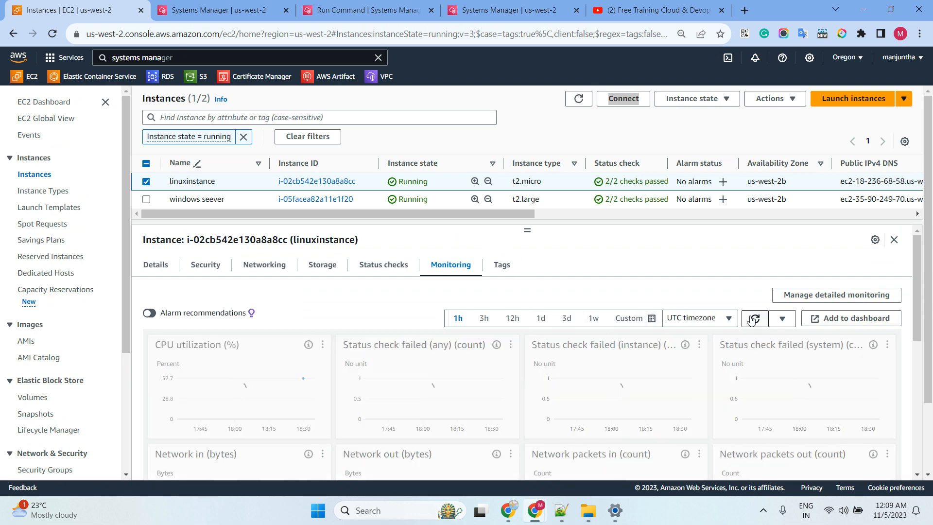
{"action": "left_click", "coordinate": [751, 319]}
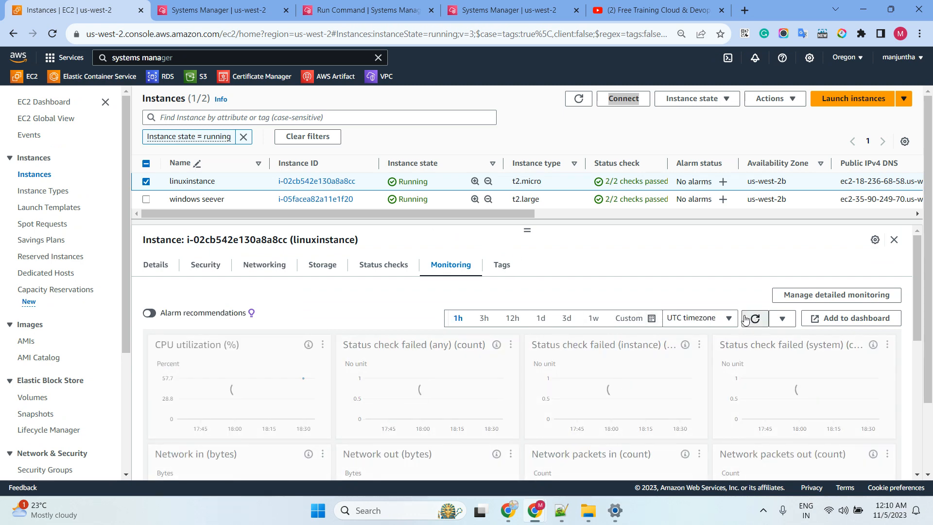
{"action": "left_click", "coordinate": [744, 319]}
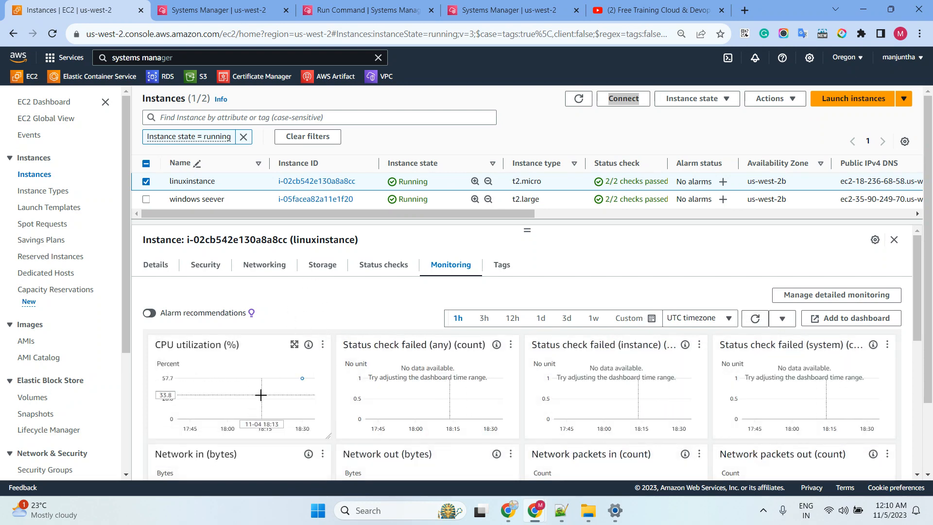
{"action": "left_click", "coordinate": [754, 318]}
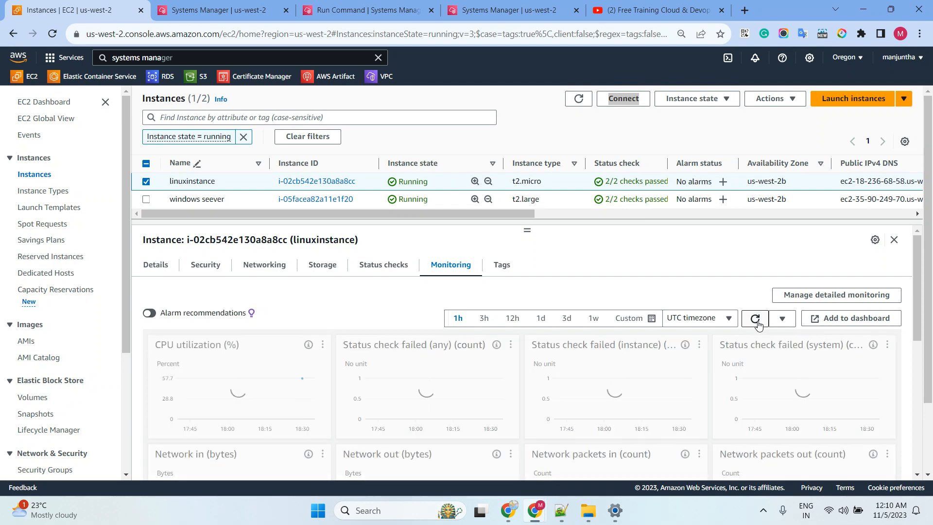
Refresh the status of the CPU stress, Windows updates and package installation commands in their browser tabs.
{"action": "left_click", "coordinate": [219, 10]}
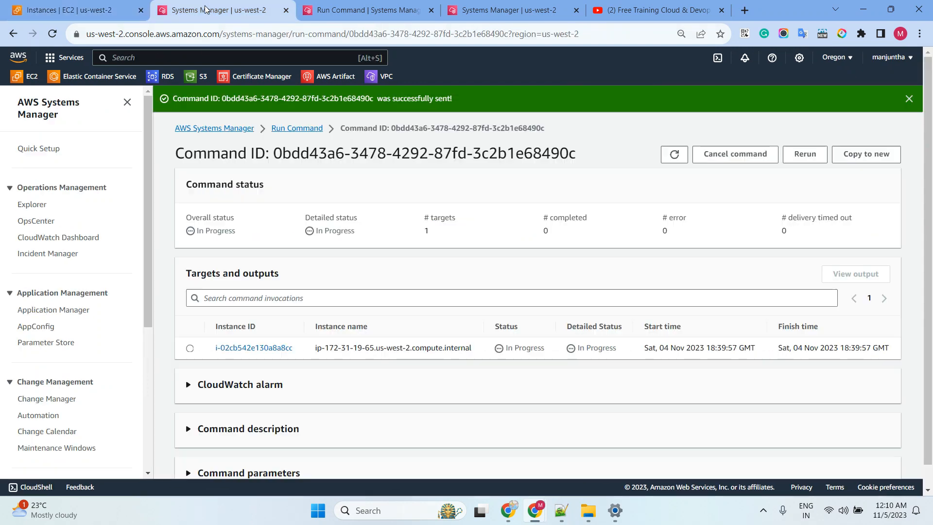
{"action": "left_click", "coordinate": [674, 154]}
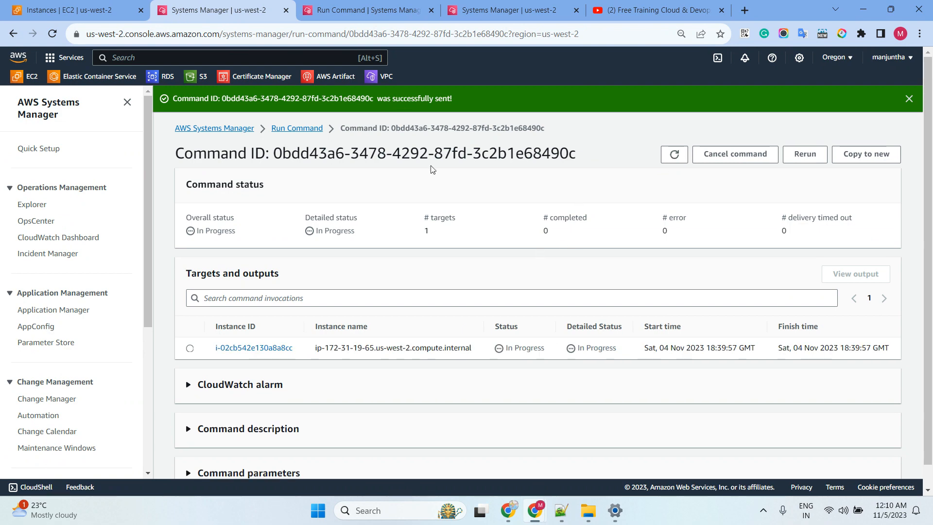
{"action": "left_click", "coordinate": [361, 7]}
{"action": "left_click", "coordinate": [674, 155]}
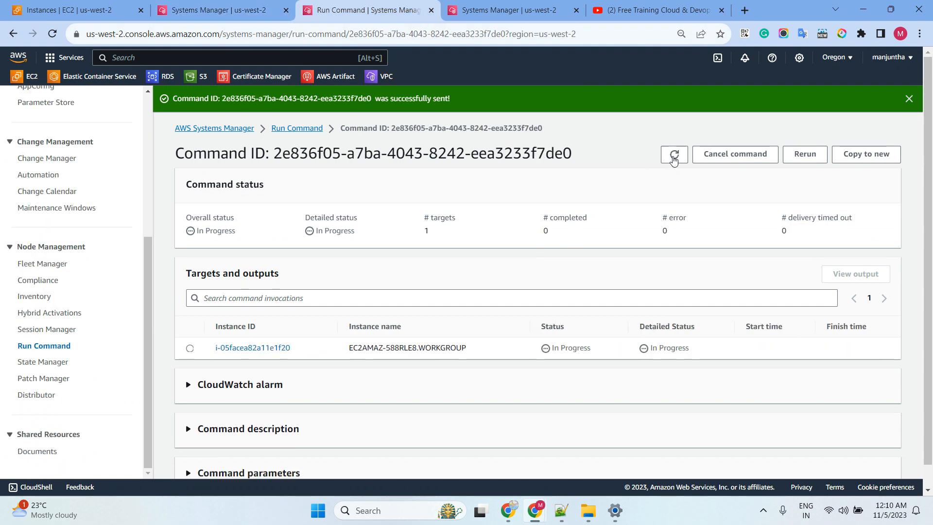
{"action": "left_click", "coordinate": [674, 157]}
{"action": "left_click", "coordinate": [500, 11]}
{"action": "left_click", "coordinate": [673, 155]}
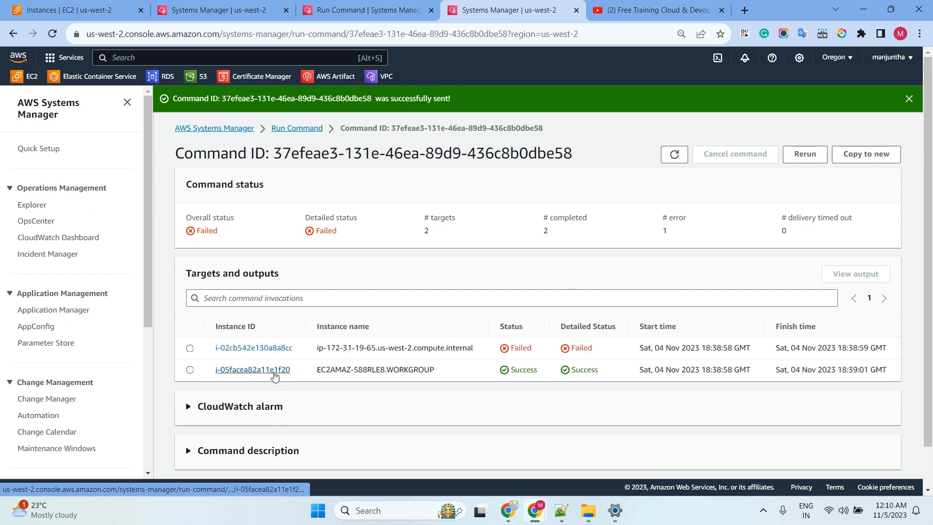
Open the package installation output for the Windows instance and expand the output and error of the createDownloadFolder step.
{"action": "left_click_drag", "start_coordinate": [317, 370], "coordinate": [443, 373]}
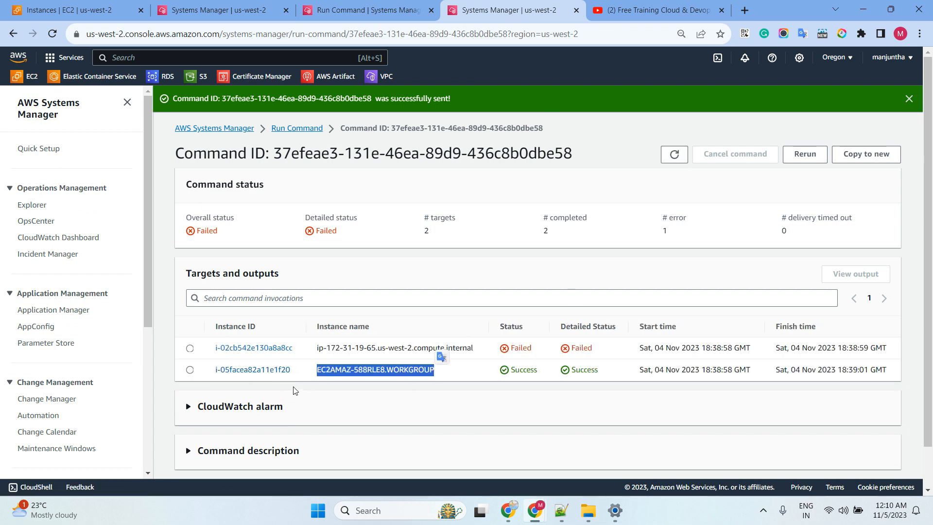
{"action": "left_click", "coordinate": [267, 370]}
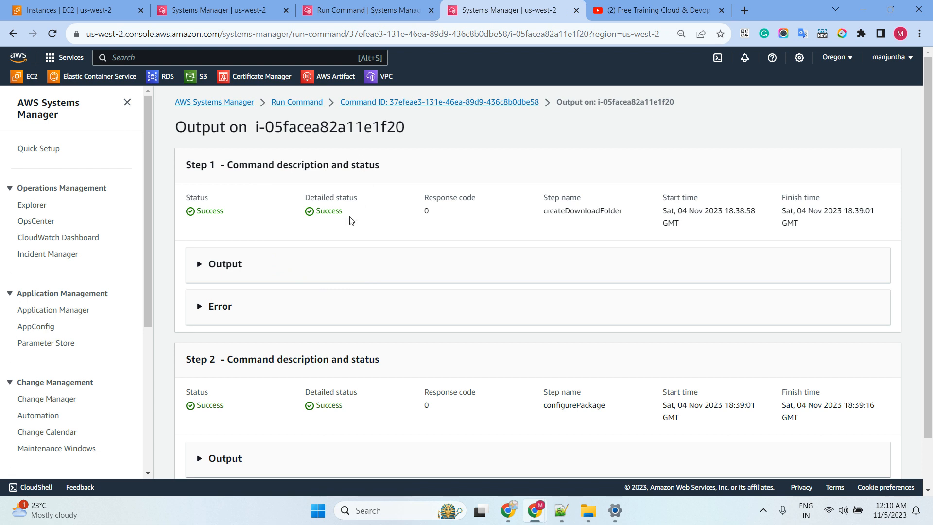
{"action": "scroll", "coordinate": [287, 258], "scroll_direction": "down", "scroll_amount": 1}
{"action": "left_click", "coordinate": [263, 208]}
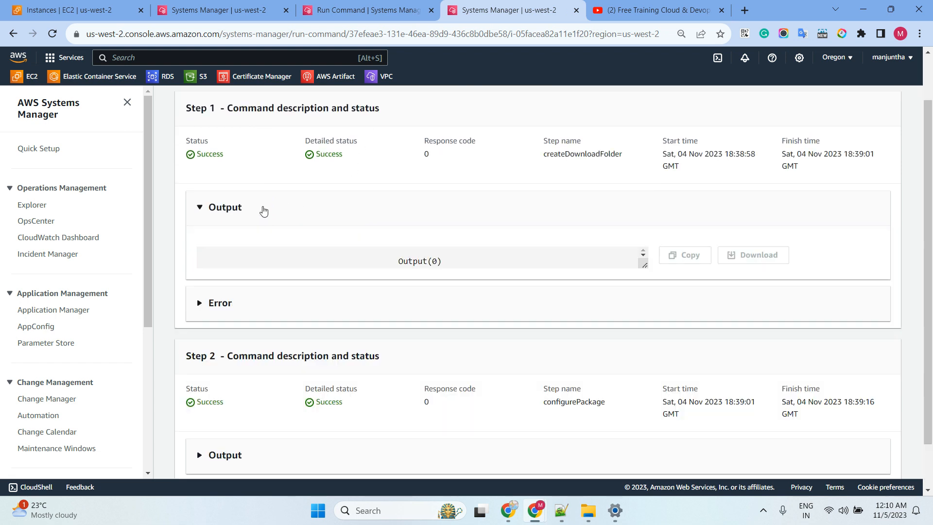
{"action": "left_click", "coordinate": [278, 313]}
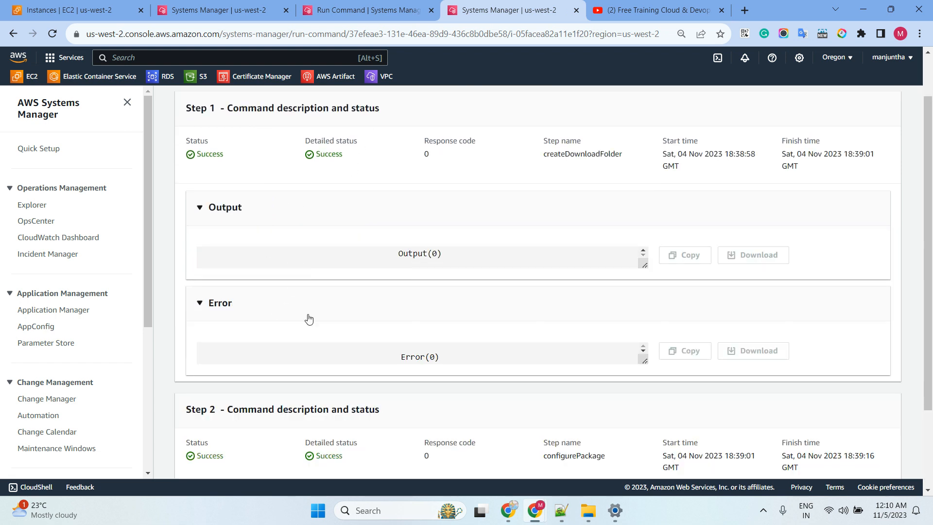
Expand the configurePackage step's output and error for the Windows instance and read the AwsEnaNetworkDriver installation log.
{"action": "scroll", "coordinate": [429, 444], "scroll_direction": "down", "scroll_amount": 2}
{"action": "left_click", "coordinate": [285, 403]}
{"action": "scroll", "coordinate": [287, 388], "scroll_direction": "down", "scroll_amount": 3}
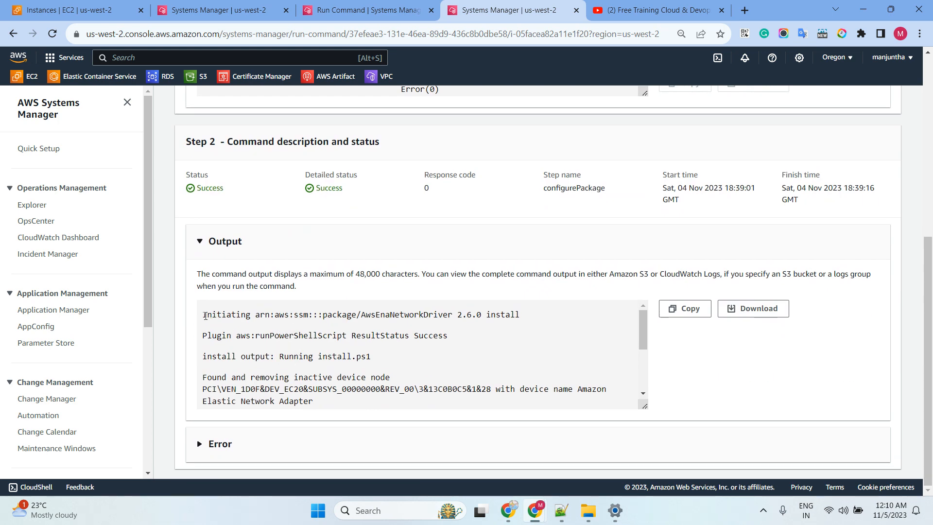
{"action": "left_click_drag", "start_coordinate": [204, 316], "coordinate": [522, 325]}
{"action": "left_click", "coordinate": [480, 348]}
{"action": "left_click_drag", "start_coordinate": [378, 314], "coordinate": [522, 318]}
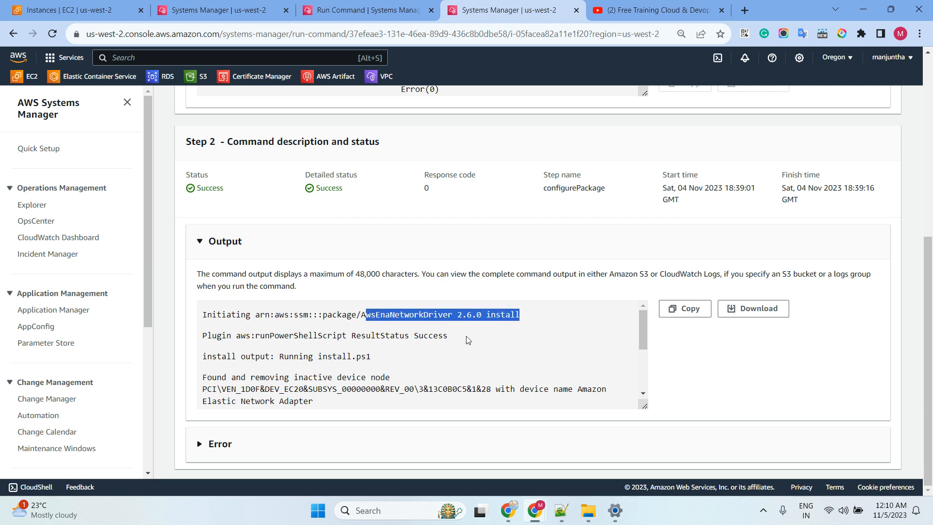
{"action": "scroll", "coordinate": [422, 349], "scroll_direction": "down", "scroll_amount": 5}
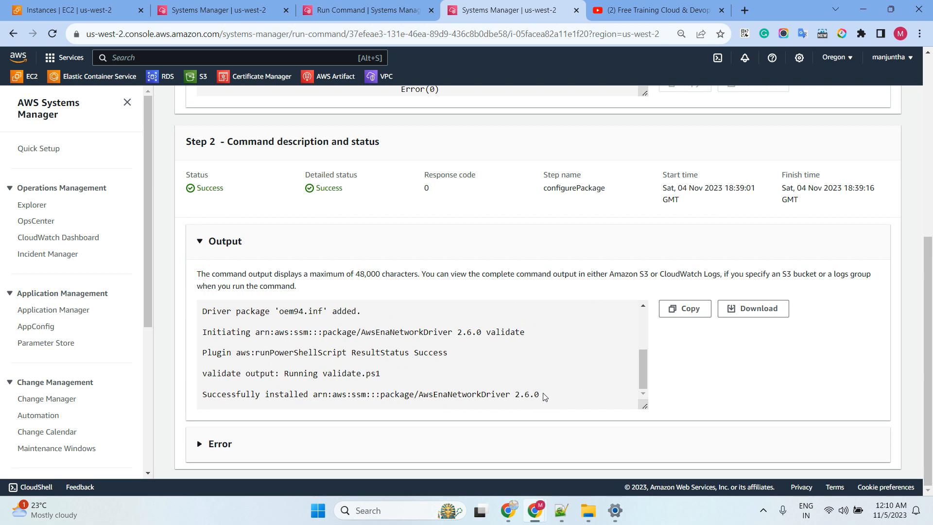
{"action": "left_click_drag", "start_coordinate": [543, 396], "coordinate": [209, 391]}
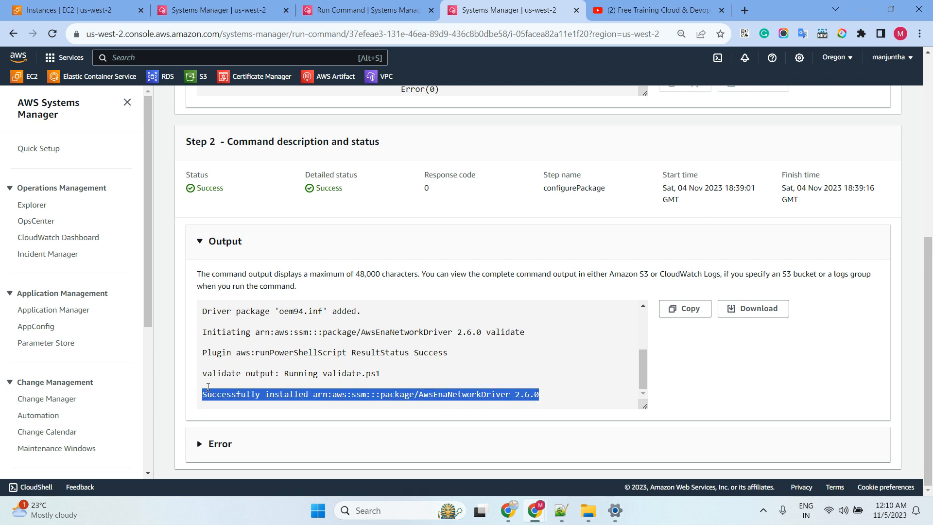
{"action": "left_click", "coordinate": [268, 452]}
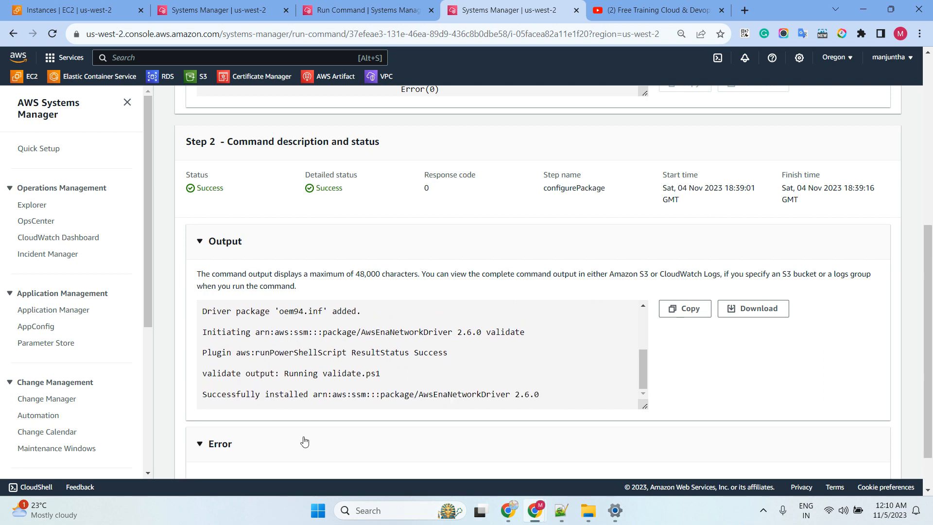
{"action": "scroll", "coordinate": [319, 367], "scroll_direction": "up", "scroll_amount": 3}
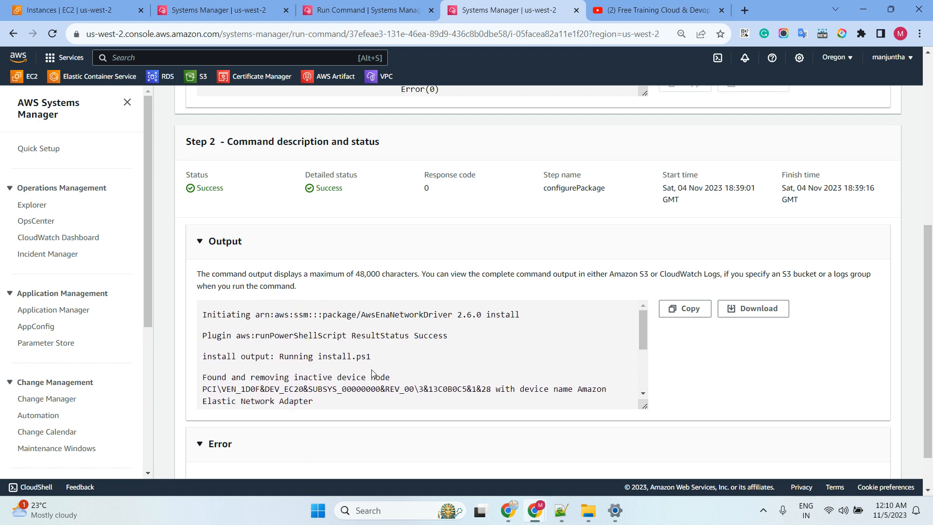
{"action": "left_click_drag", "start_coordinate": [385, 315], "coordinate": [483, 319]}
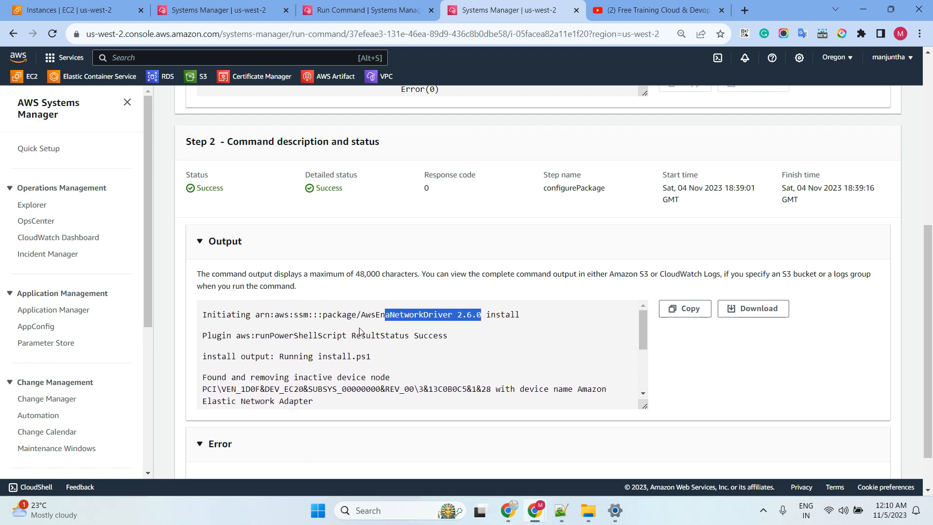
Return to the package installation command, open the Linux instance's output, and read the error text of the configurePackage step.
{"action": "scroll", "coordinate": [359, 331], "scroll_direction": "up", "scroll_amount": 3}
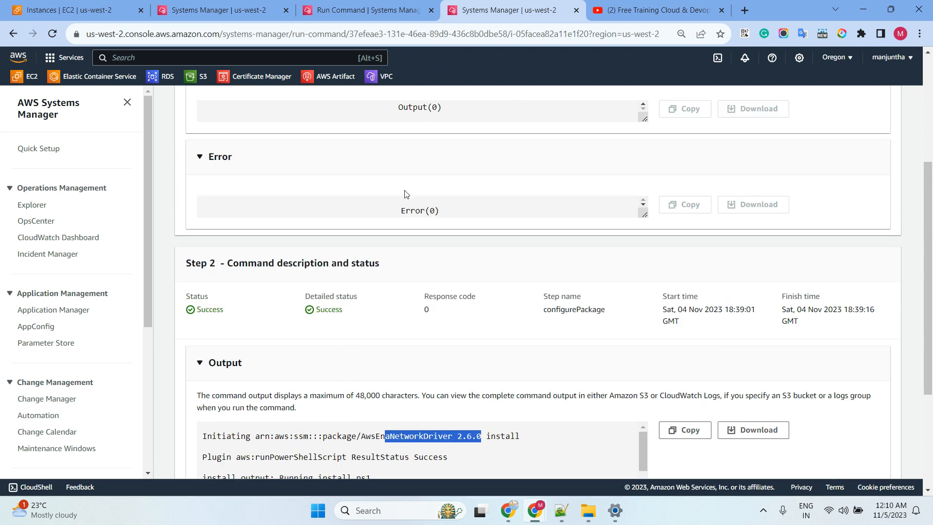
{"action": "scroll", "coordinate": [406, 195], "scroll_direction": "up", "scroll_amount": 4}
{"action": "left_click", "coordinate": [512, 102]}
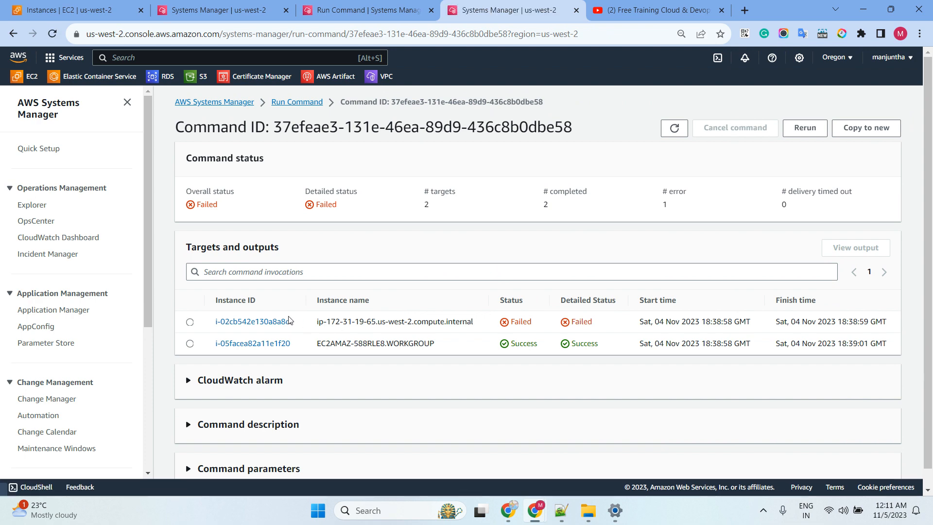
{"action": "left_click", "coordinate": [287, 321]}
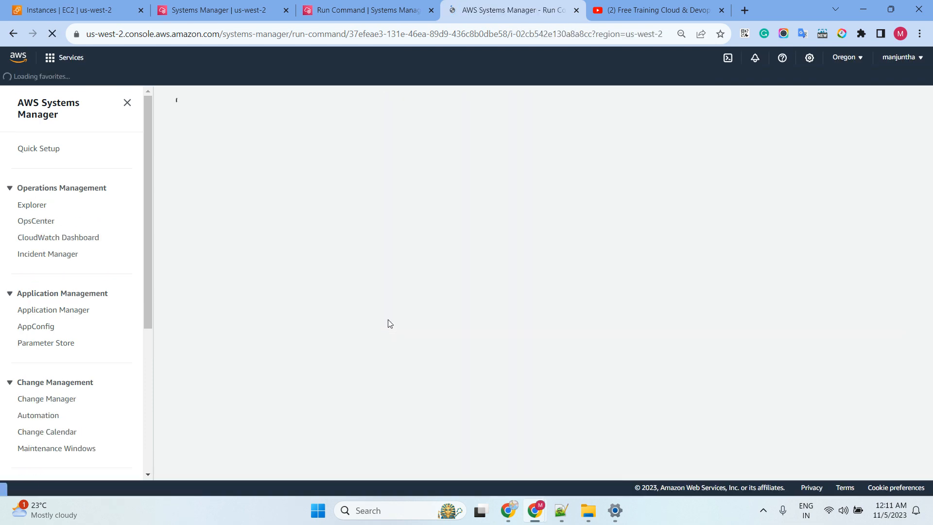
{"action": "scroll", "coordinate": [336, 335], "scroll_direction": "down", "scroll_amount": 4}
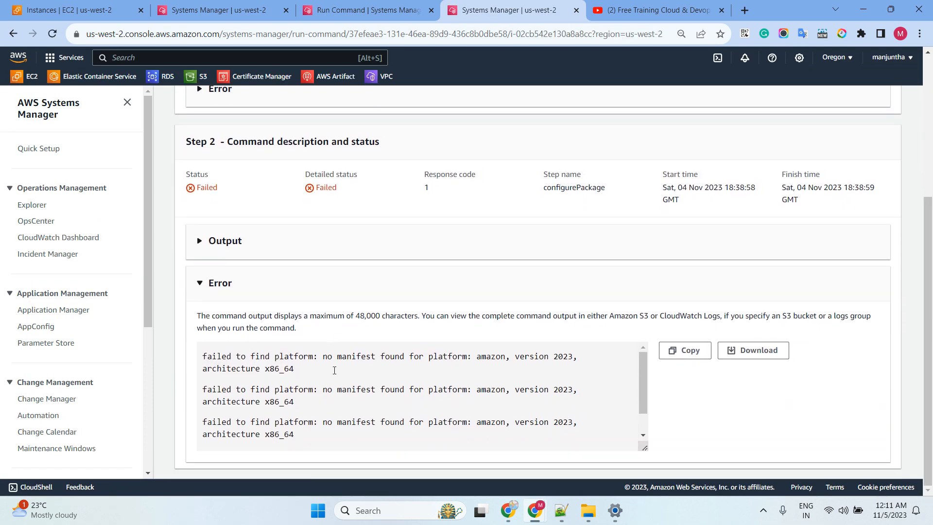
{"action": "left_click_drag", "start_coordinate": [641, 373], "coordinate": [641, 437]}
{"action": "left_click_drag", "start_coordinate": [330, 441], "coordinate": [200, 426]}
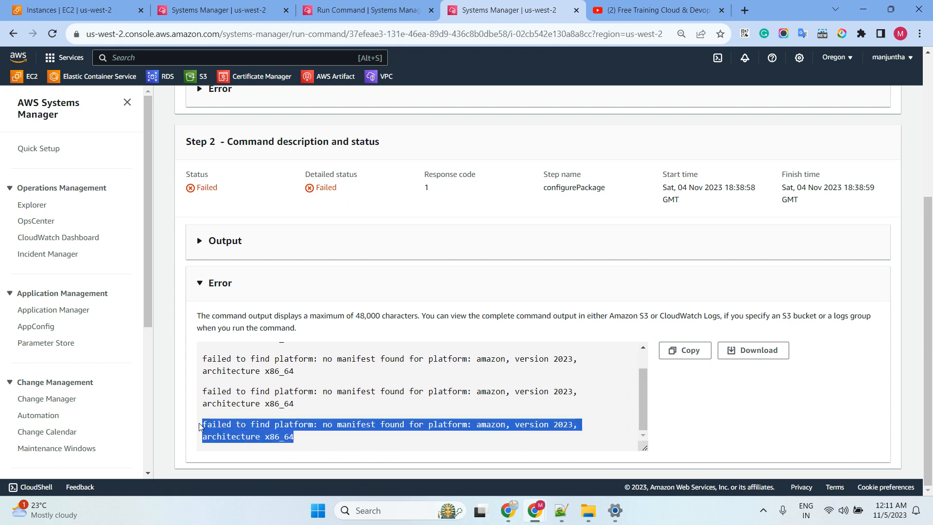
{"action": "left_click", "coordinate": [351, 393]}
{"action": "scroll", "coordinate": [640, 395], "scroll_direction": "down", "scroll_amount": 1}
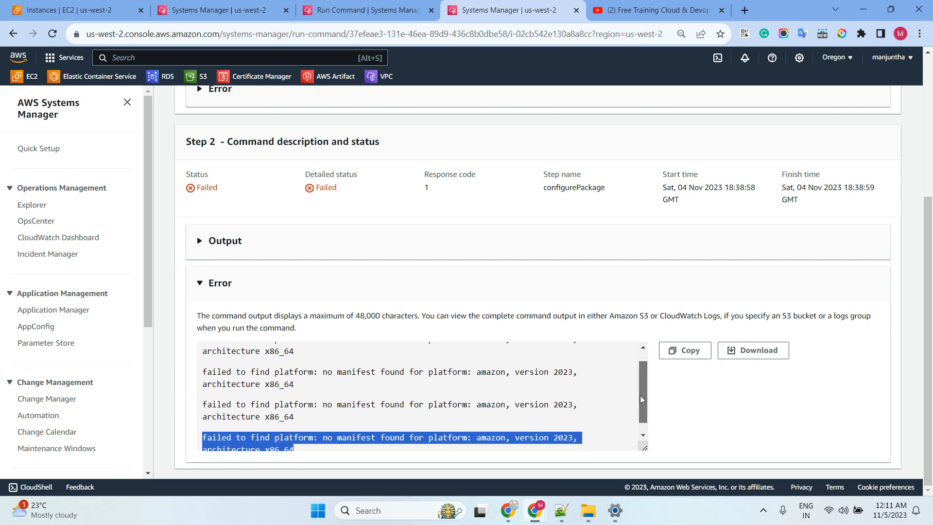
Expand the configurePackage output and the createDownloadFolder error text for the Linux instance.
{"action": "left_click", "coordinate": [223, 242]}
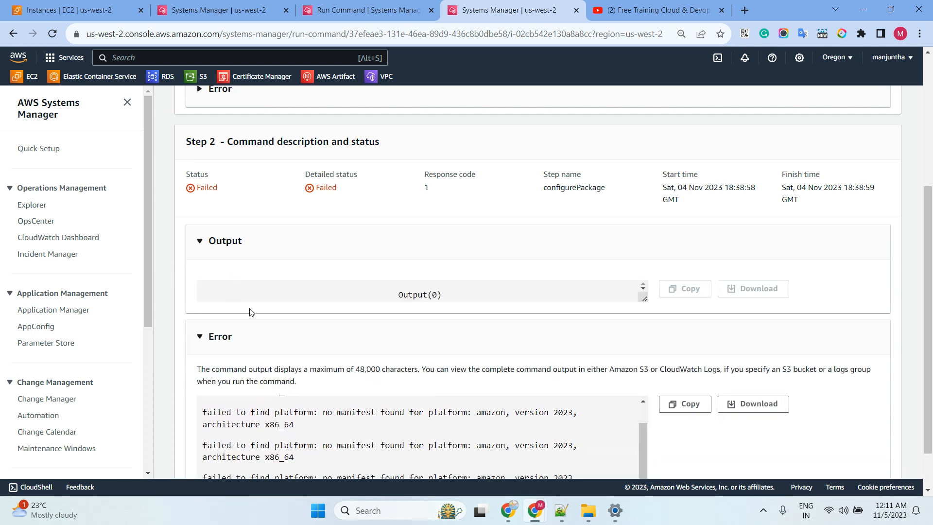
{"action": "scroll", "coordinate": [459, 351], "scroll_direction": "up", "scroll_amount": 5}
{"action": "left_click", "coordinate": [216, 303]}
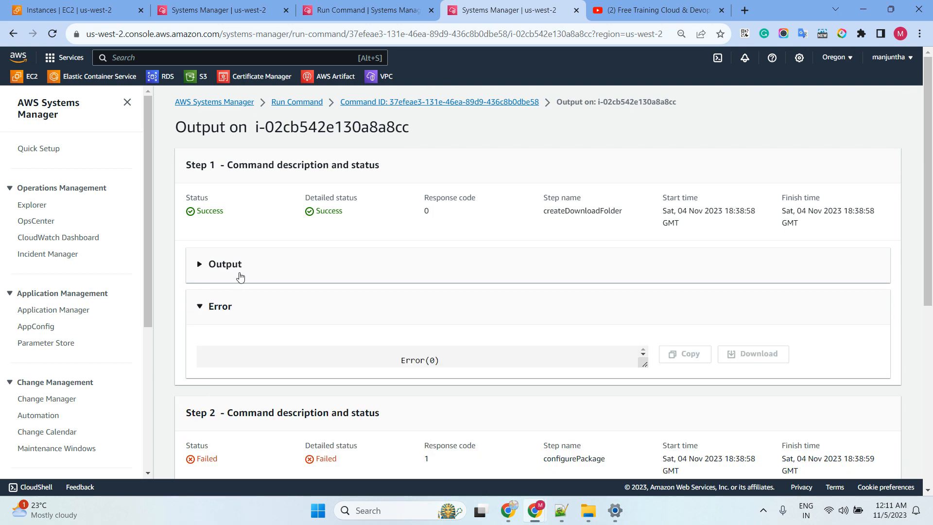
Expand and read the createDownloadFolder step's output for the Linux instance, and close that output page.
{"action": "left_click", "coordinate": [238, 268]}
{"action": "left_click_drag", "start_coordinate": [415, 358], "coordinate": [208, 338]}
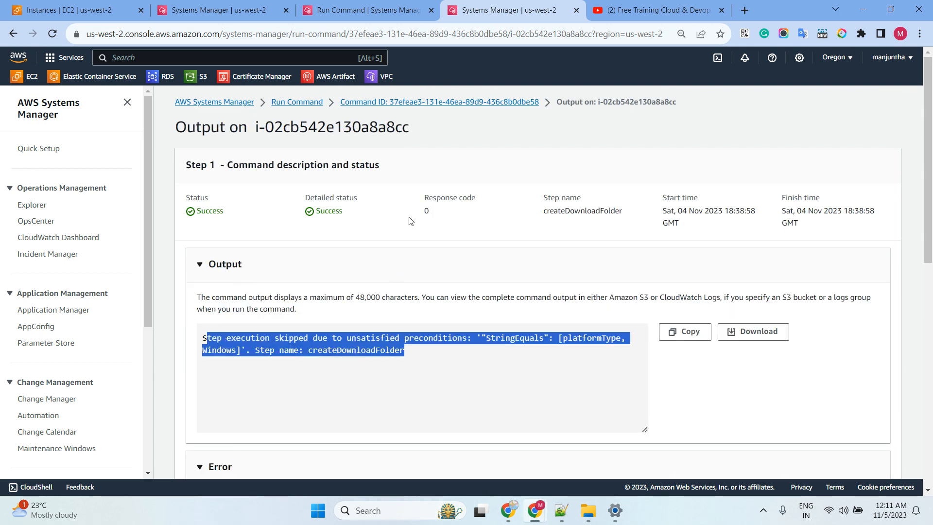
{"action": "left_click", "coordinate": [576, 10]}
Return to the Windows updates command and refresh its status.
{"action": "left_click", "coordinate": [221, 10]}
{"action": "left_click", "coordinate": [669, 156]}
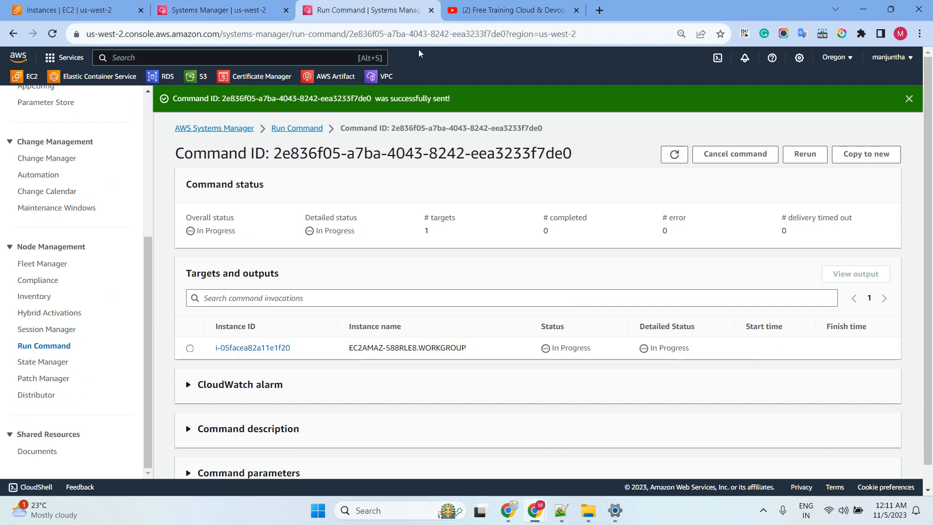
{"action": "left_click", "coordinate": [676, 156]}
{"action": "left_click", "coordinate": [678, 158]}
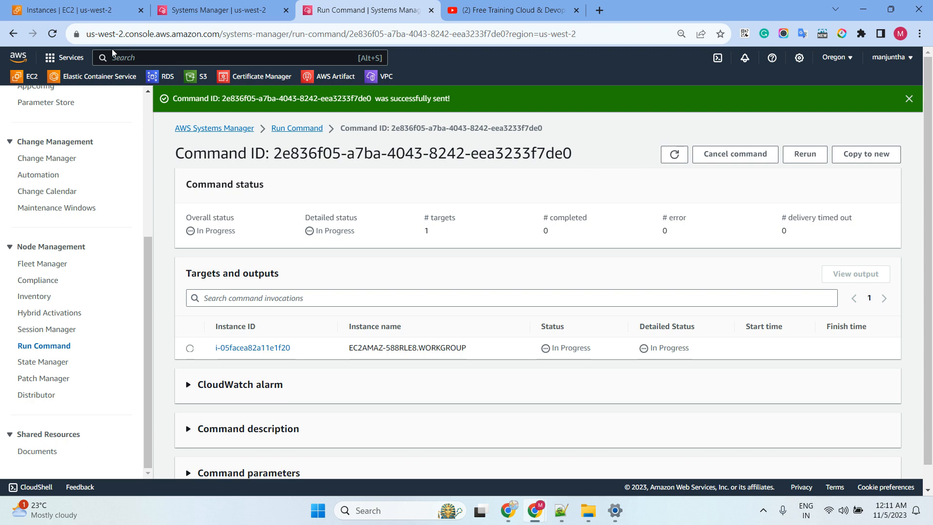
Switch to the Linux instance's CPU stress command and refresh its status repeatedly.
{"action": "left_click", "coordinate": [171, 14]}
{"action": "double_click", "coordinate": [674, 157]}
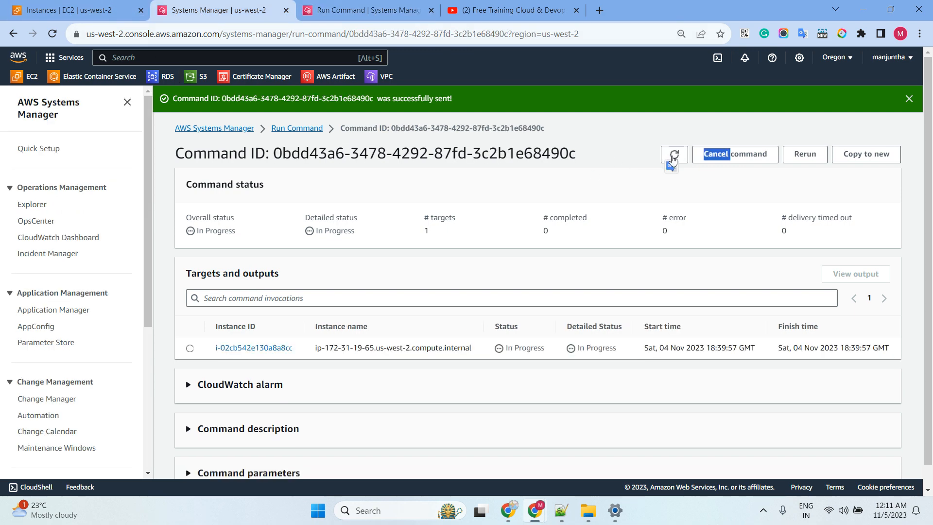
{"action": "left_click", "coordinate": [673, 159]}
{"action": "left_click", "coordinate": [674, 159]}
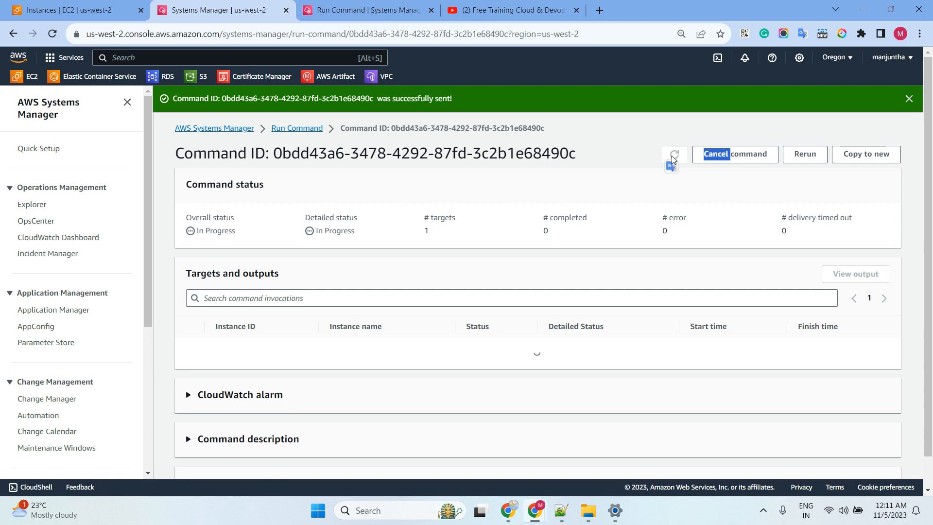
{"action": "left_click", "coordinate": [673, 159]}
{"action": "left_click", "coordinate": [673, 159]}
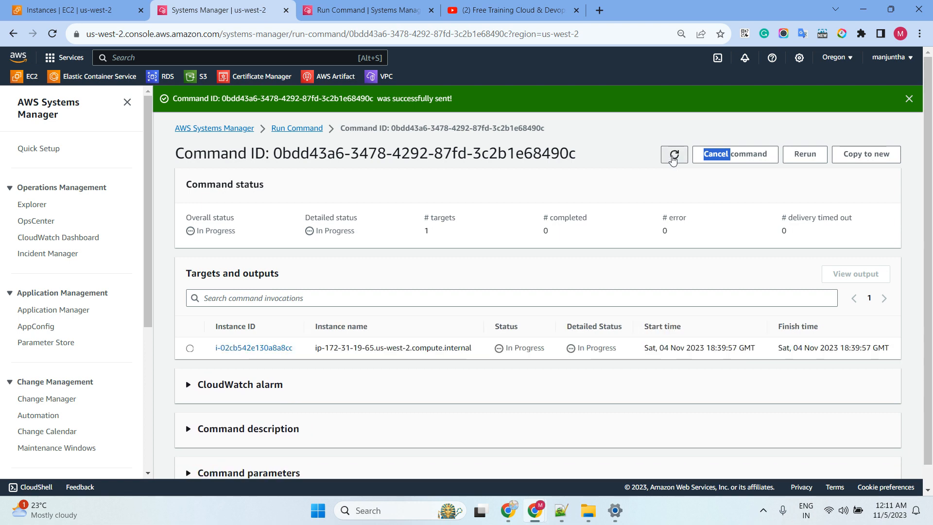
Return to the EC2 instances list and refresh the monitoring graphs of linuxinstance several times.
{"action": "left_click", "coordinate": [107, 13]}
{"action": "left_click", "coordinate": [578, 98]}
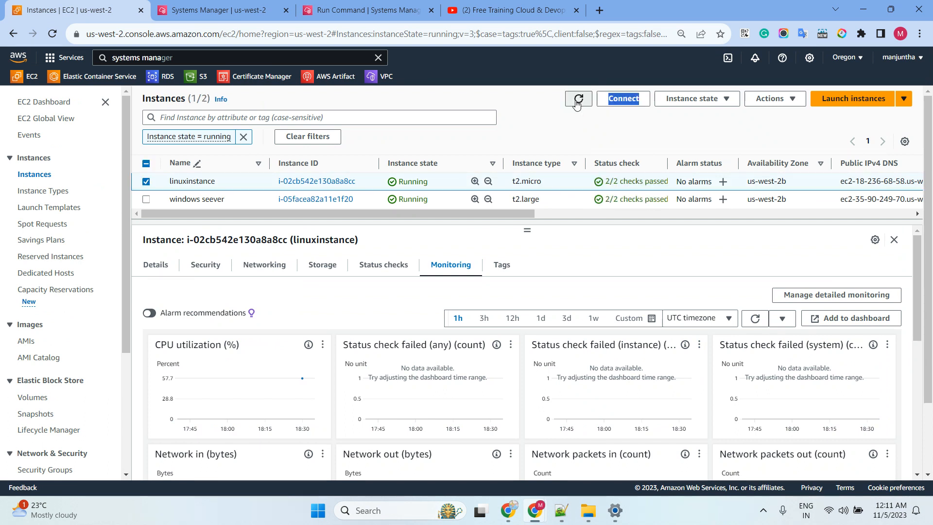
{"action": "left_click", "coordinate": [754, 318]}
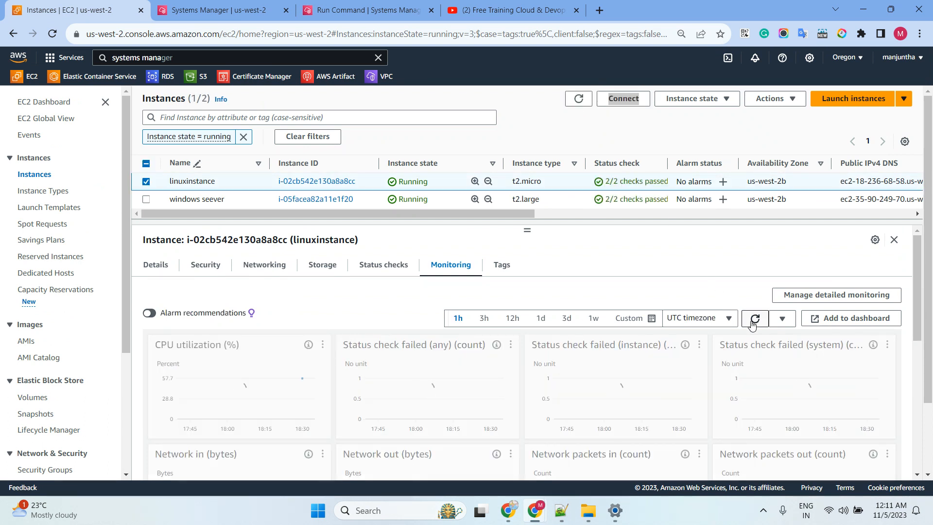
{"action": "left_click", "coordinate": [752, 324]}
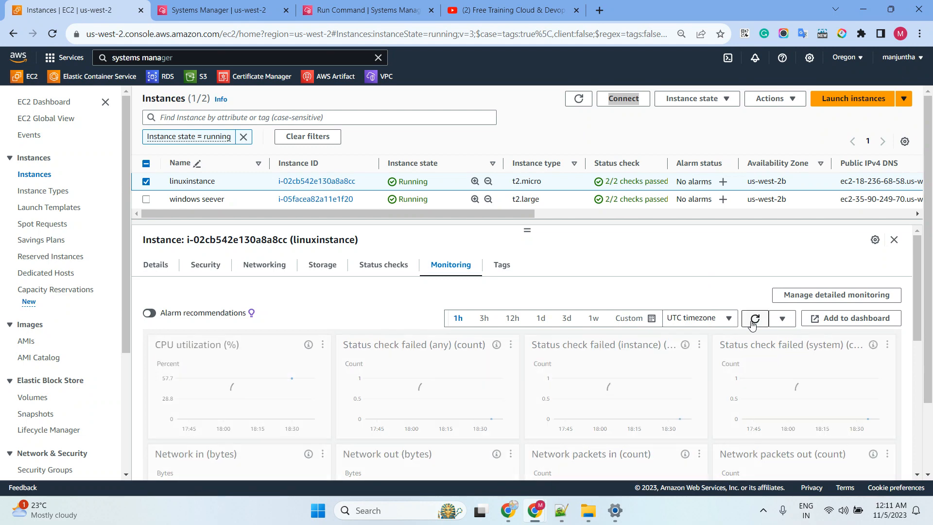
{"action": "left_click", "coordinate": [752, 323]}
{"action": "left_click", "coordinate": [752, 323]}
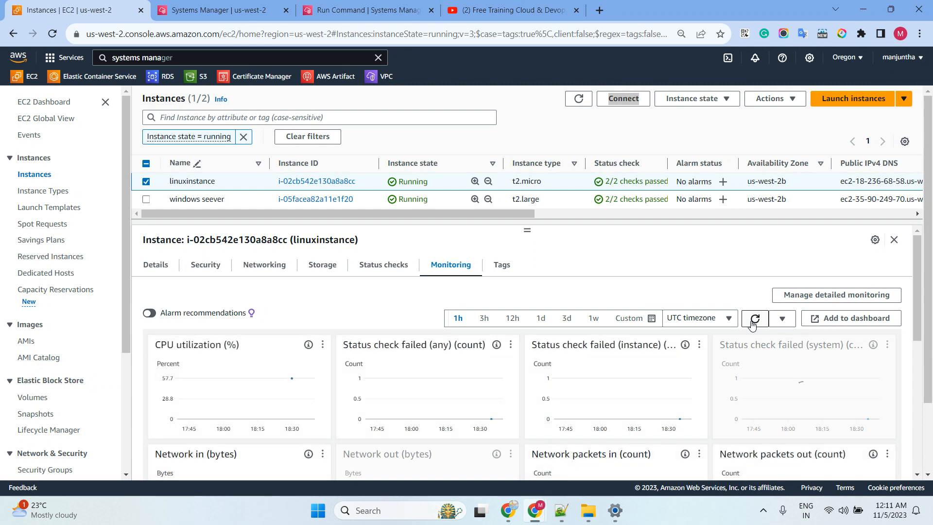
{"action": "left_click", "coordinate": [752, 324]}
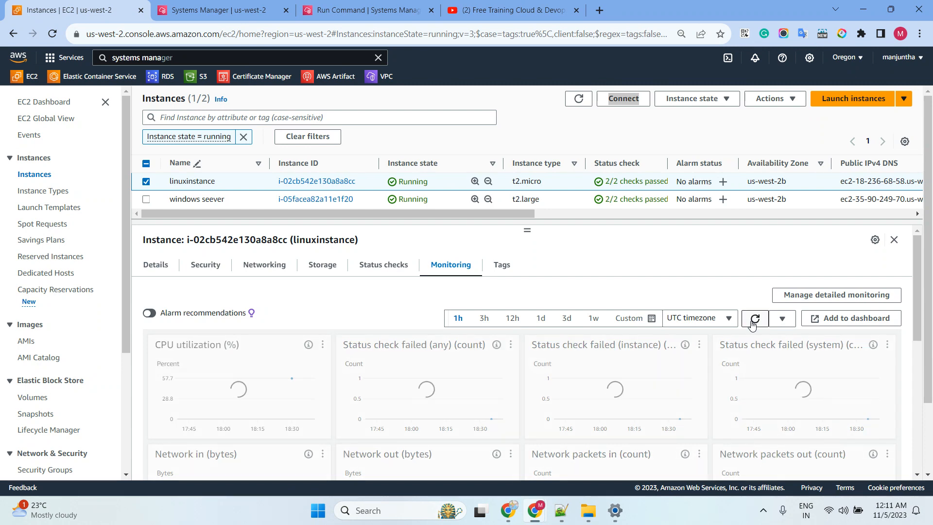
{"action": "left_click", "coordinate": [754, 318]}
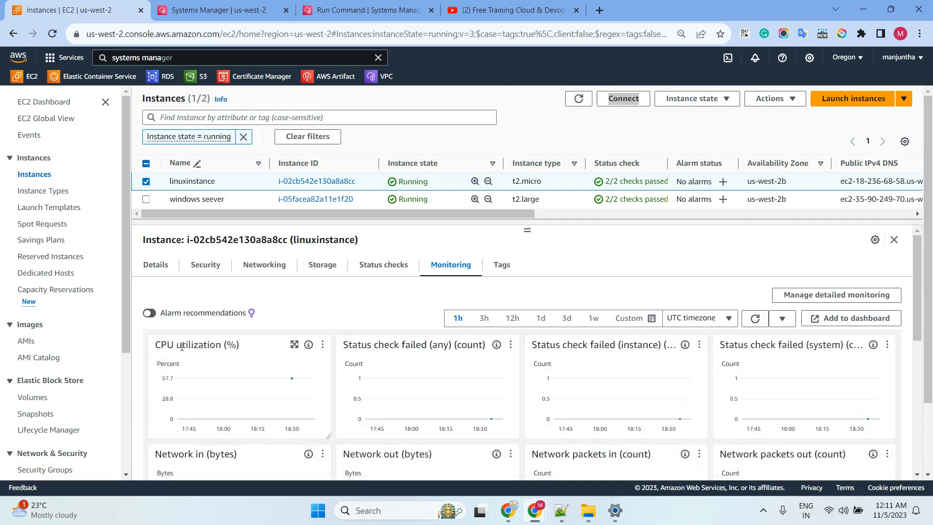
Enlarge linuxinstance's CPU utilization graph, try the 3h and 1h ranges, set the period to 1 second and refresh it.
{"action": "left_click", "coordinate": [294, 345]}
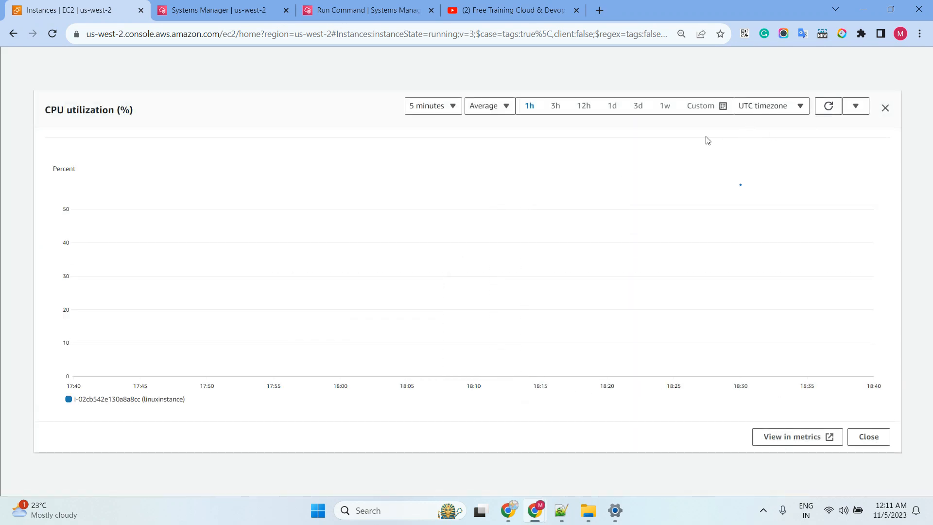
{"action": "left_click", "coordinate": [554, 110]}
{"action": "left_click", "coordinate": [528, 108]}
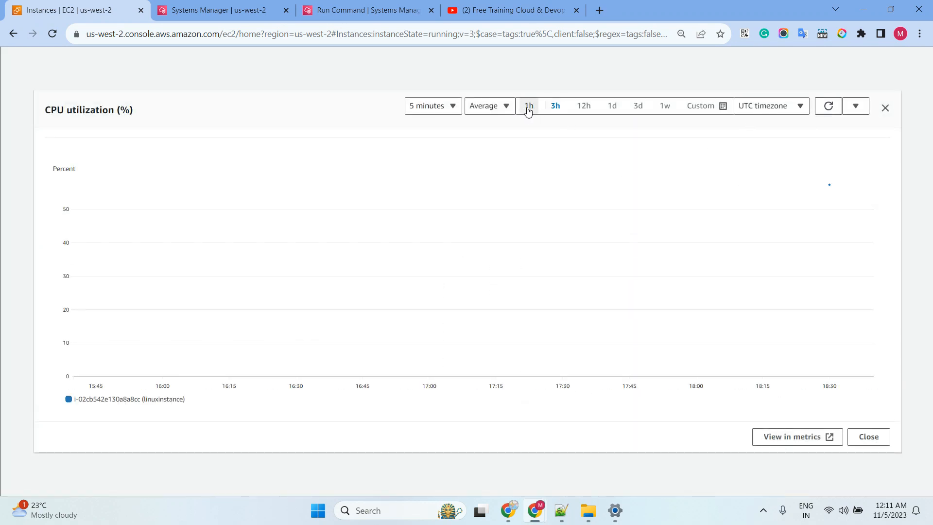
{"action": "left_click", "coordinate": [443, 108]}
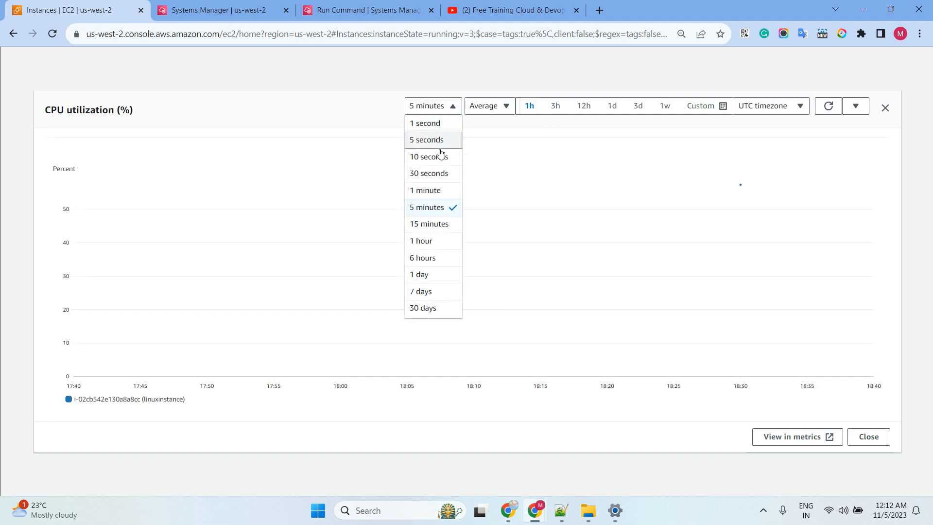
{"action": "left_click", "coordinate": [437, 124]}
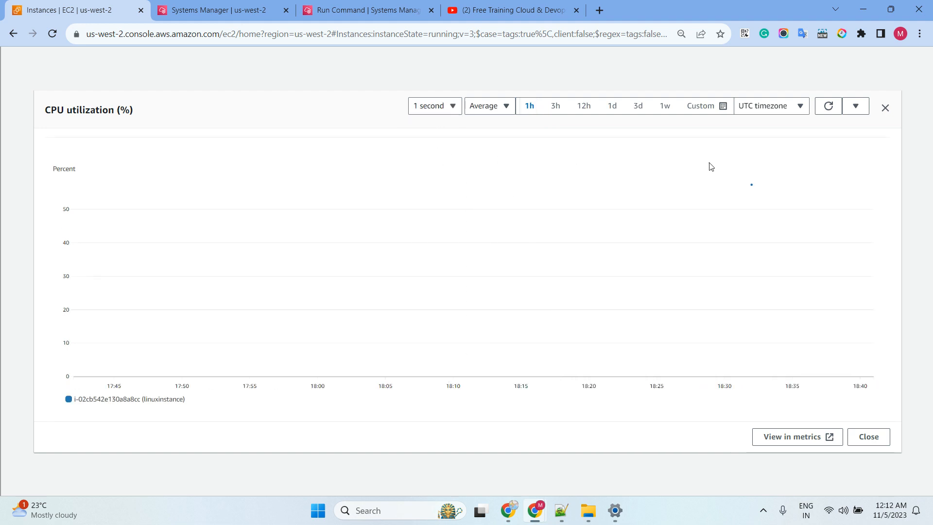
{"action": "left_click", "coordinate": [819, 113]}
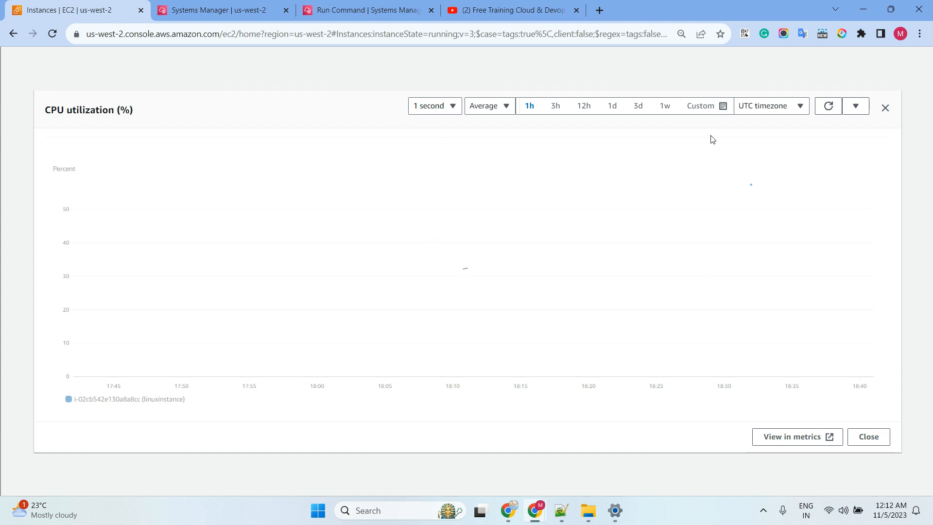
Set the CPU utilization graph's period to 1 minute, refresh it and inspect the plotted data point.
{"action": "left_click", "coordinate": [442, 108]}
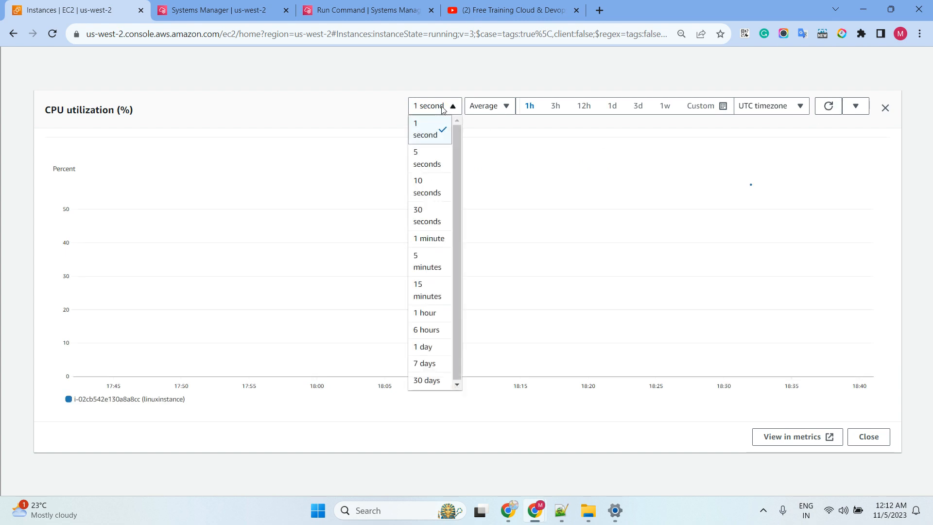
{"action": "left_click", "coordinate": [431, 238]}
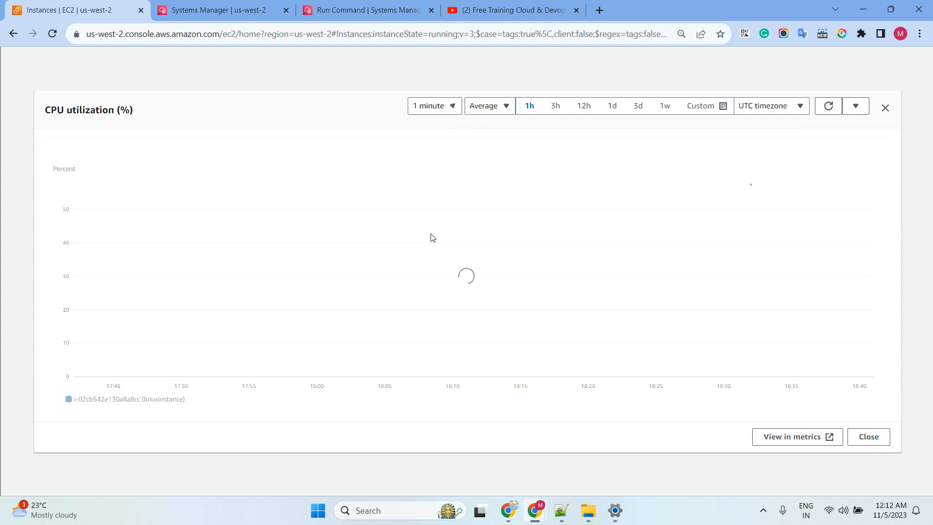
{"action": "left_click", "coordinate": [823, 107]}
{"action": "left_click", "coordinate": [824, 107]}
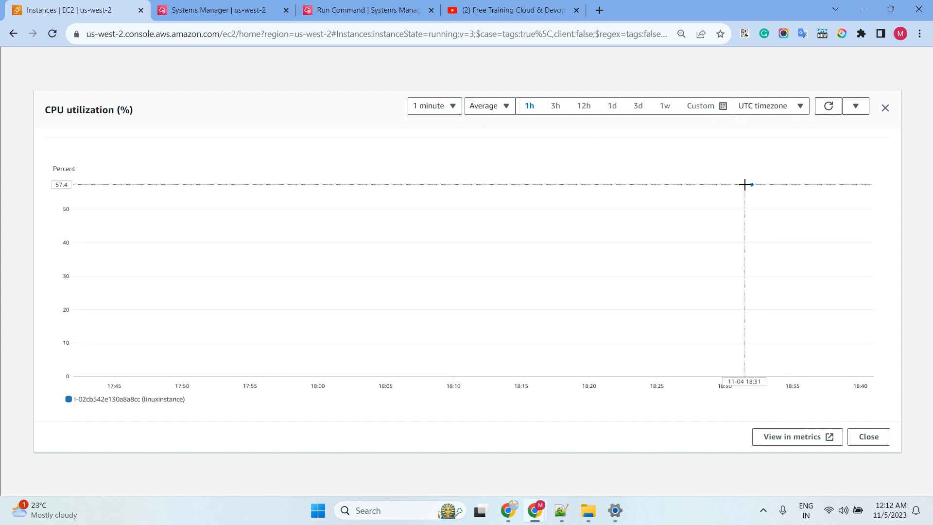
{"action": "mouse_move", "coordinate": [756, 184]}
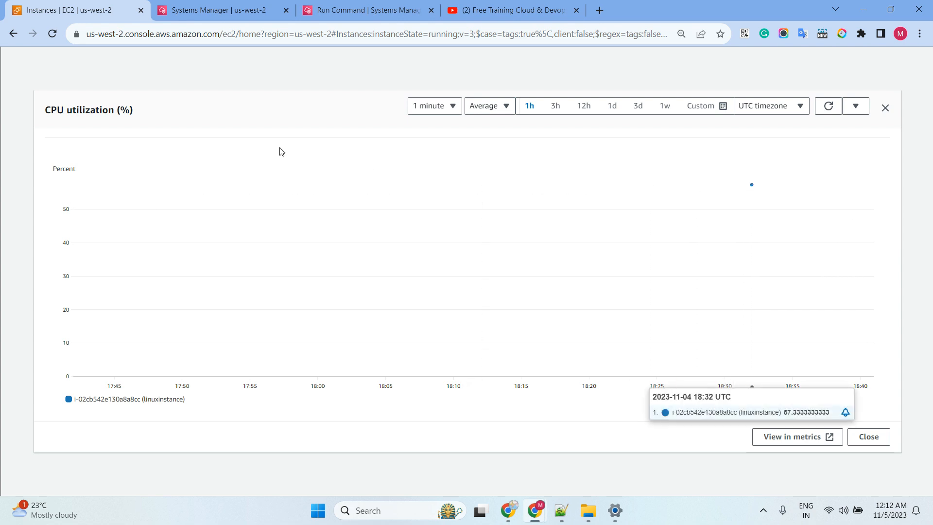
Refresh the status of the Windows updates command and of the Linux CPU stress command, ending on the Windows updates command.
{"action": "left_click", "coordinate": [369, 15]}
{"action": "left_click", "coordinate": [673, 155]}
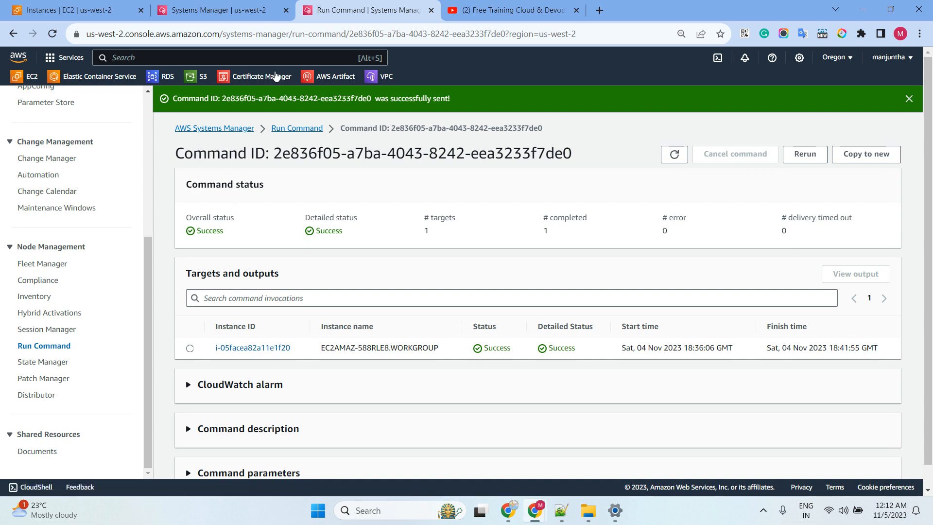
{"action": "left_click", "coordinate": [233, 14]}
{"action": "left_click", "coordinate": [674, 155]}
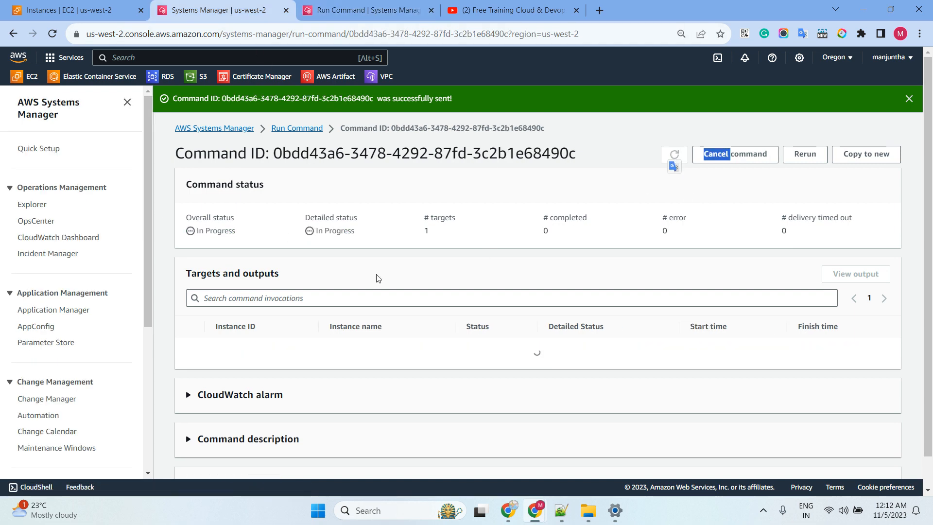
{"action": "left_click", "coordinate": [364, 11]}
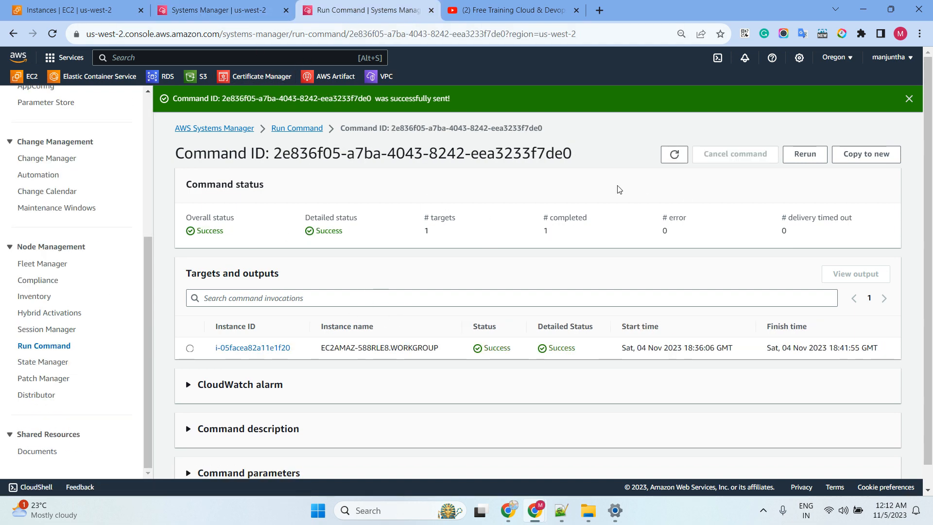
{"action": "left_click", "coordinate": [673, 155]}
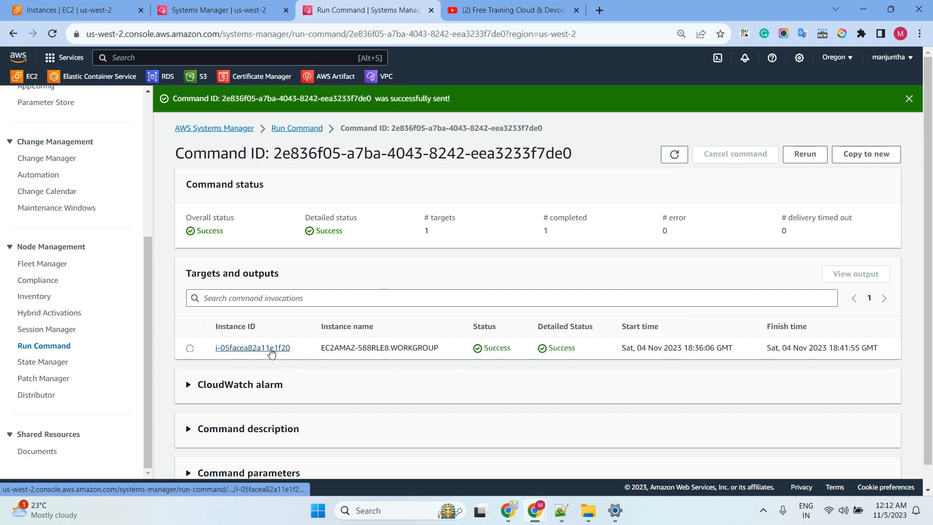
Open the Windows instance's update command output, expand its output and error, and highlight the important updates line.
{"action": "left_click", "coordinate": [271, 348]}
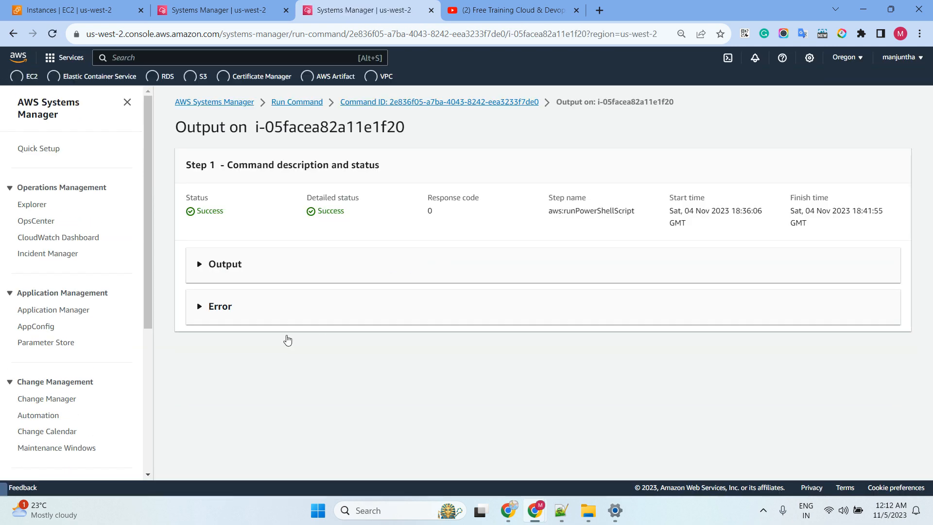
{"action": "left_click", "coordinate": [257, 317]}
{"action": "left_click", "coordinate": [288, 283]}
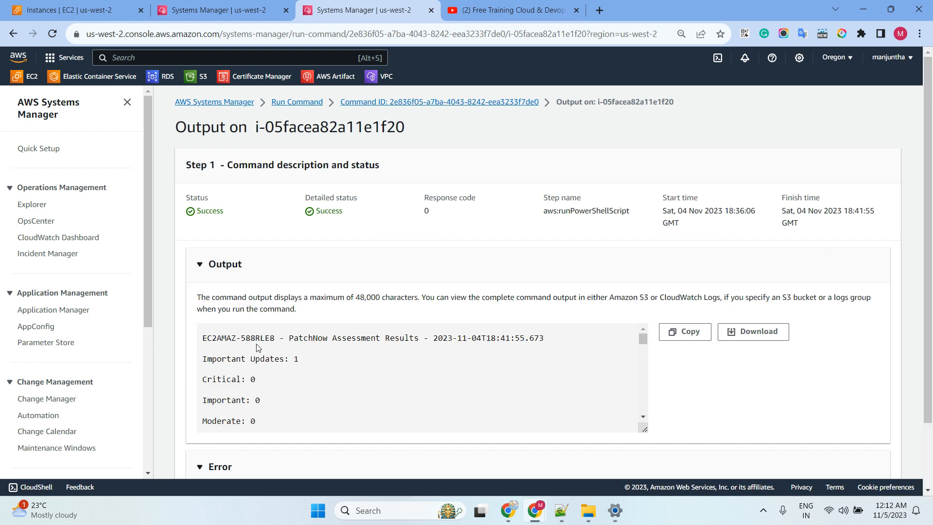
{"action": "left_click_drag", "start_coordinate": [198, 338], "coordinate": [526, 374]}
{"action": "left_click", "coordinate": [378, 384]}
{"action": "left_click_drag", "start_coordinate": [229, 358], "coordinate": [300, 363]}
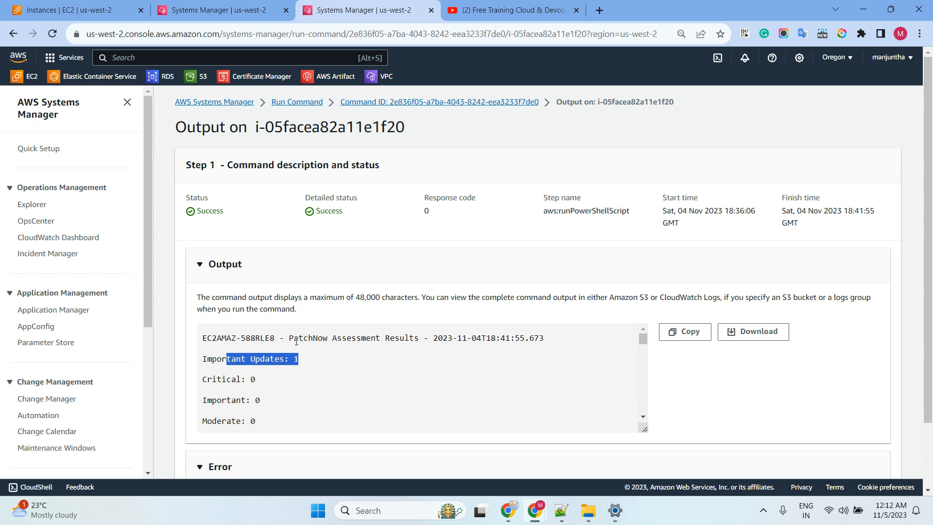
Read the update details through to the end of the output, highlighting the KB2267602 version text.
{"action": "scroll", "coordinate": [296, 341], "scroll_direction": "down", "scroll_amount": 3}
{"action": "scroll", "coordinate": [280, 360], "scroll_direction": "down", "scroll_amount": 3}
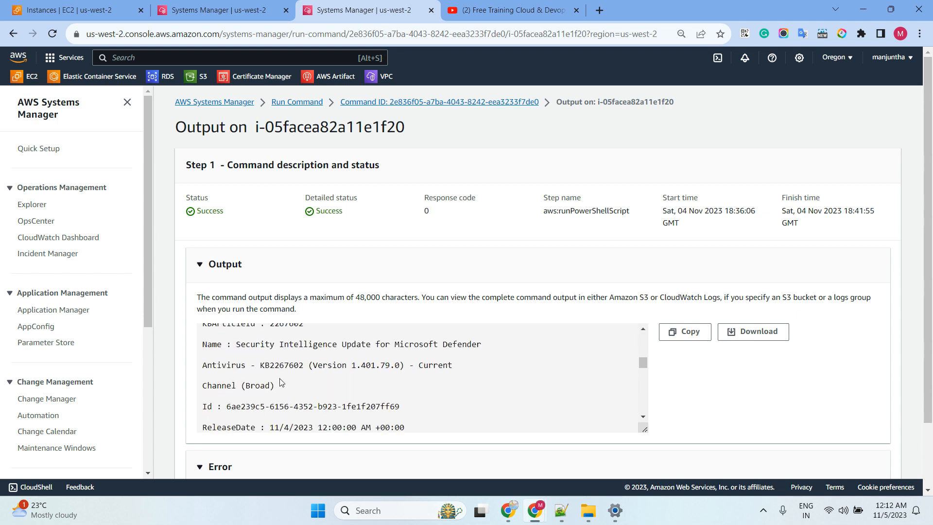
{"action": "left_click_drag", "start_coordinate": [262, 366], "coordinate": [443, 366]}
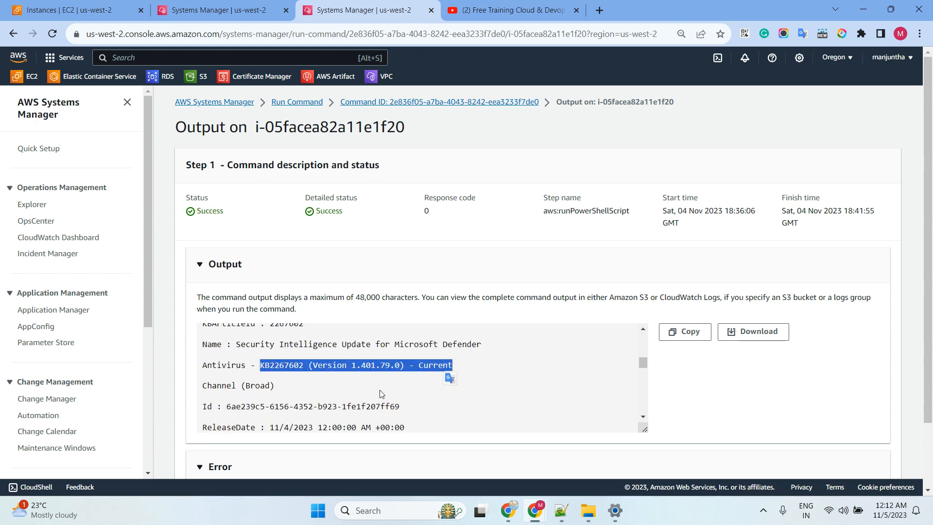
{"action": "scroll", "coordinate": [314, 377], "scroll_direction": "down", "scroll_amount": 10}
{"action": "scroll", "coordinate": [311, 372], "scroll_direction": "down", "scroll_amount": 2}
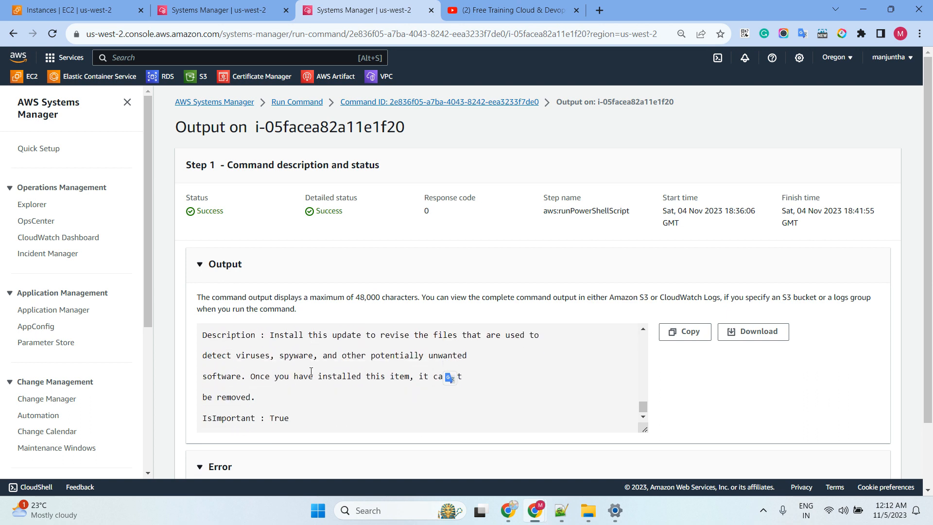
{"action": "scroll", "coordinate": [314, 388], "scroll_direction": "down", "scroll_amount": 1}
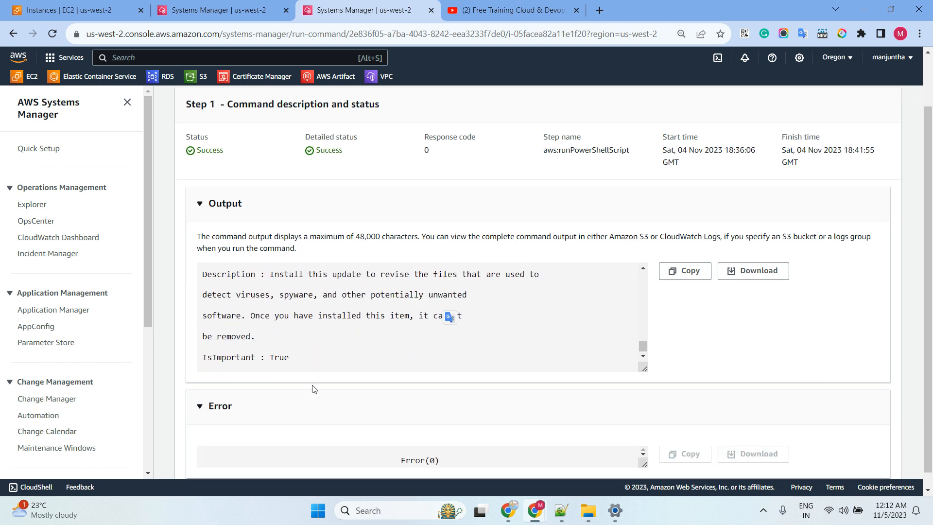
Go back to the Microsoft Defender update entry in the output and highlight its KB number.
{"action": "scroll", "coordinate": [313, 388], "scroll_direction": "up", "scroll_amount": 2}
{"action": "scroll", "coordinate": [320, 357], "scroll_direction": "down", "scroll_amount": 5}
{"action": "scroll", "coordinate": [327, 350], "scroll_direction": "up", "scroll_amount": 2}
{"action": "scroll", "coordinate": [328, 348], "scroll_direction": "up", "scroll_amount": 3}
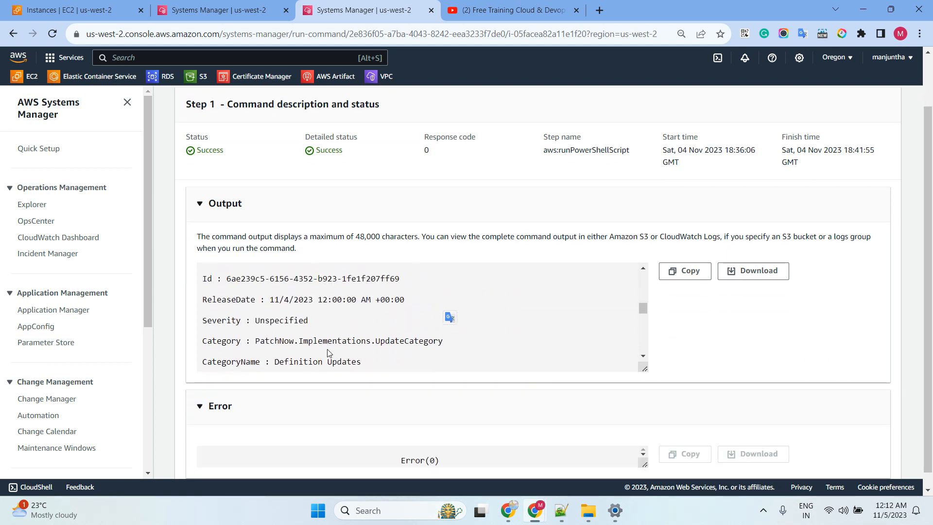
{"action": "left_click", "coordinate": [305, 300]}
{"action": "left_click_drag", "start_coordinate": [275, 284], "coordinate": [307, 284]}
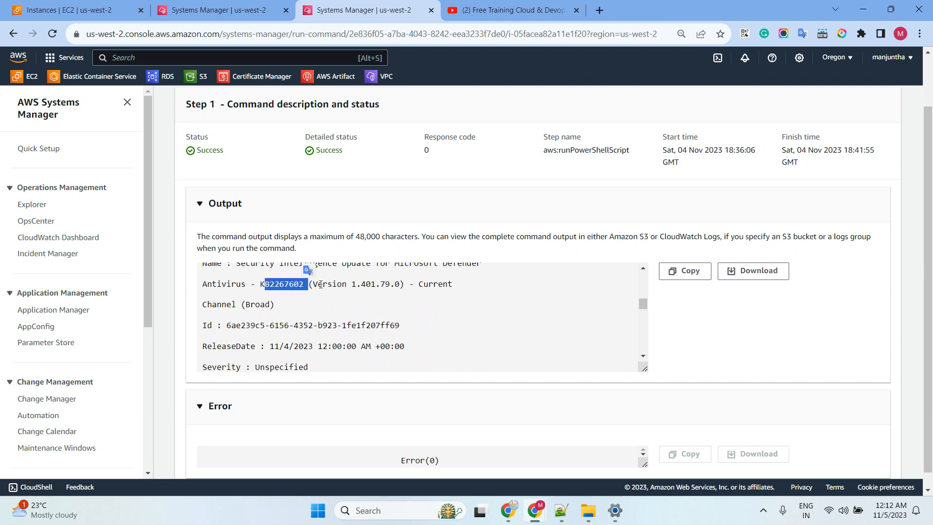
{"action": "scroll", "coordinate": [80, 299], "scroll_direction": "down", "scroll_amount": 3}
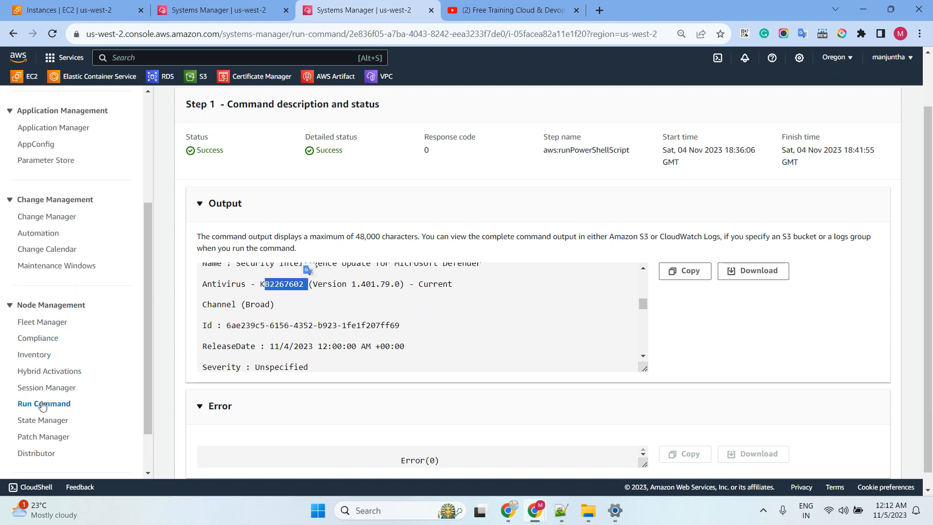
Open Run Command in a new browser tab, get the update document's name from the text editor, and return to the new tab.
{"action": "right_click", "coordinate": [42, 406]}
{"action": "left_click", "coordinate": [92, 202]}
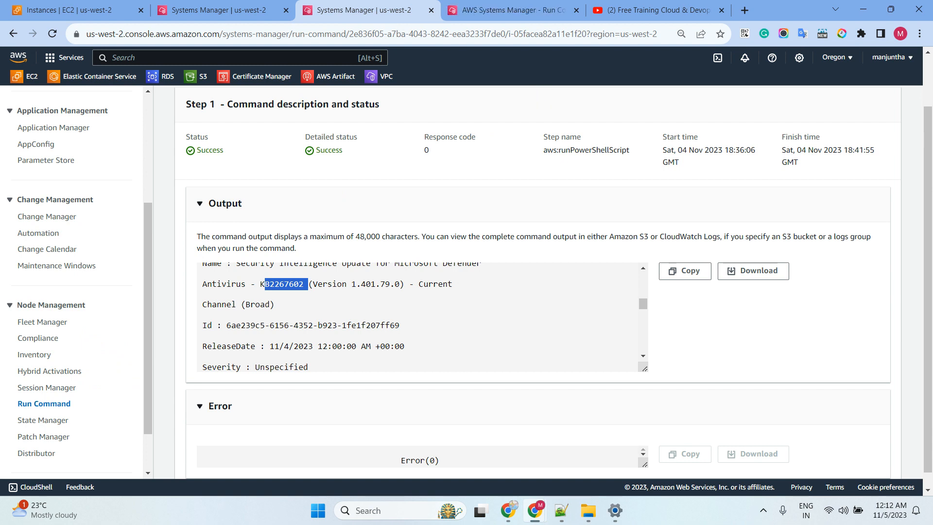
{"action": "left_click", "coordinate": [561, 511]}
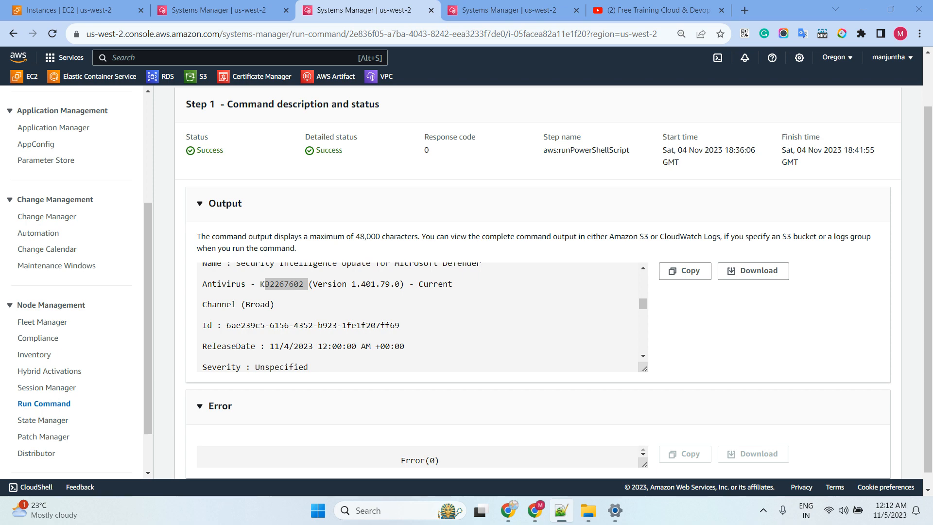
{"action": "left_click", "coordinate": [508, 9]}
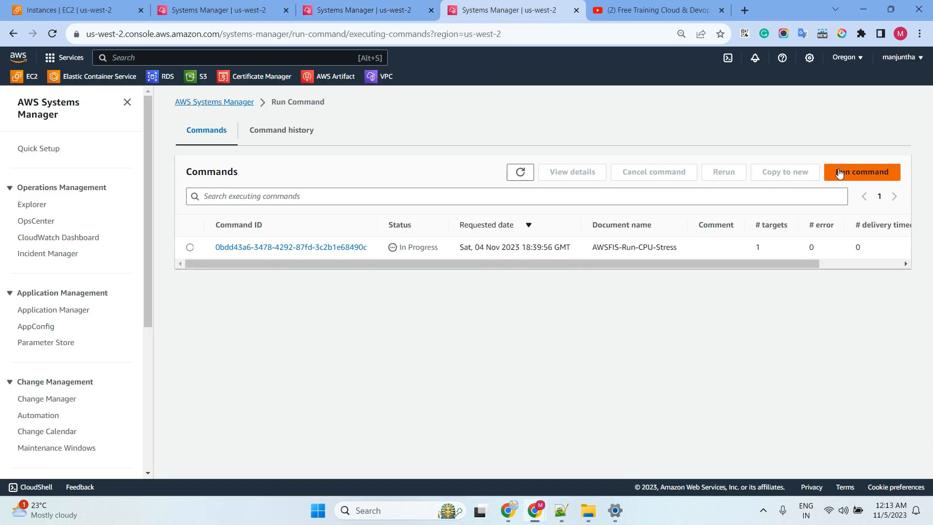
Start a new command, search the command documents for AWS-InstallWindowsUpdates, and select that document.
{"action": "left_click", "coordinate": [862, 171]}
{"action": "left_click", "coordinate": [296, 225]}
{"action": "key", "text": "ctrl+v"}
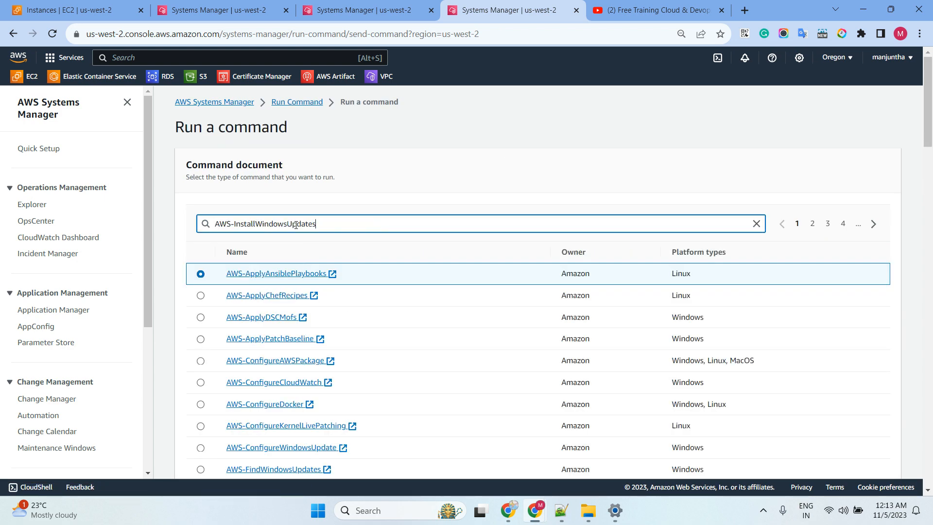
{"action": "key", "text": "Return"}
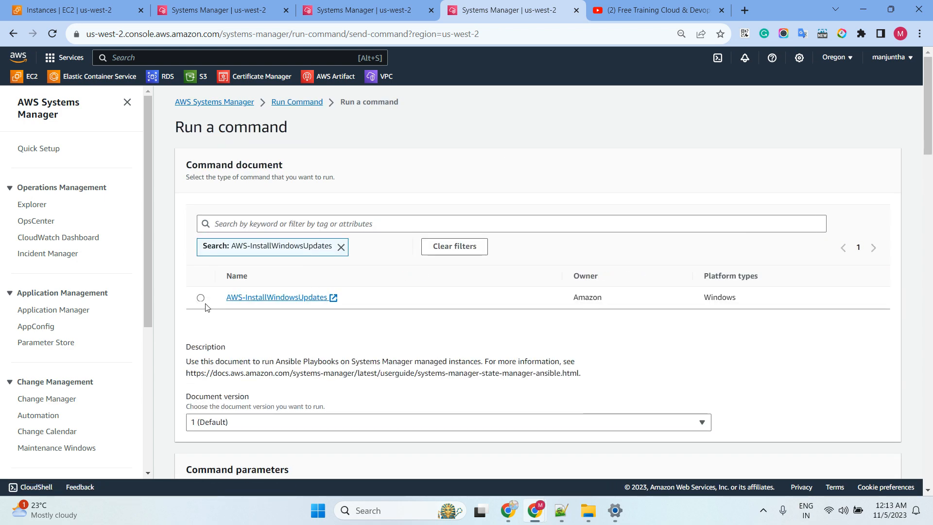
{"action": "left_click", "coordinate": [201, 298]}
Check the Action choices, keeping Install, and review the remaining update parameters such as Include Kbs, Categories and Severity Levels.
{"action": "scroll", "coordinate": [469, 309], "scroll_direction": "down", "scroll_amount": 5}
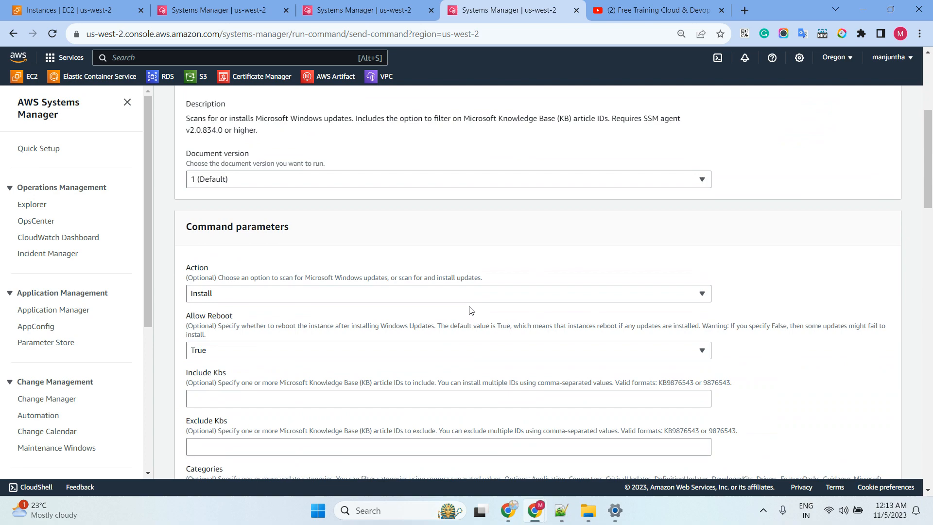
{"action": "left_click", "coordinate": [266, 295]}
{"action": "left_click", "coordinate": [272, 294]}
{"action": "scroll", "coordinate": [238, 217], "scroll_direction": "down", "scroll_amount": 4}
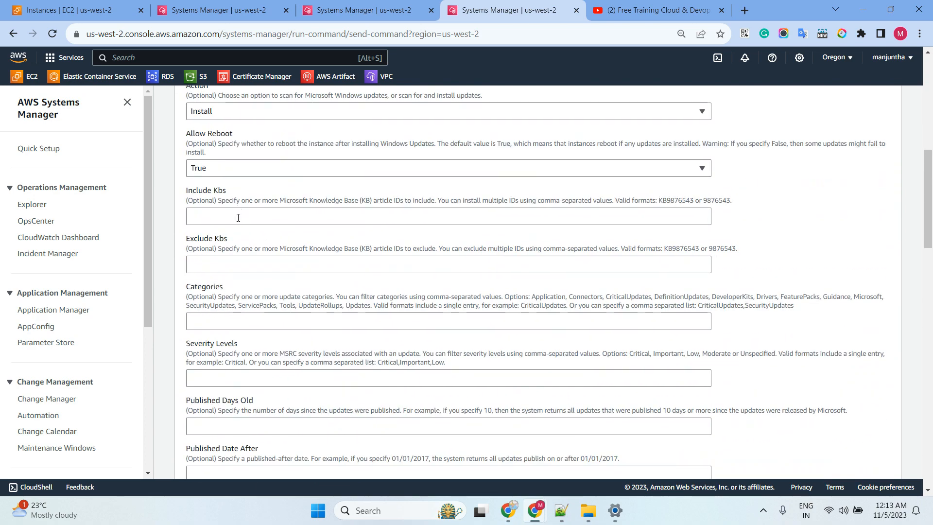
{"action": "scroll", "coordinate": [238, 217], "scroll_direction": "down", "scroll_amount": 4}
{"action": "scroll", "coordinate": [231, 158], "scroll_direction": "up", "scroll_amount": 3}
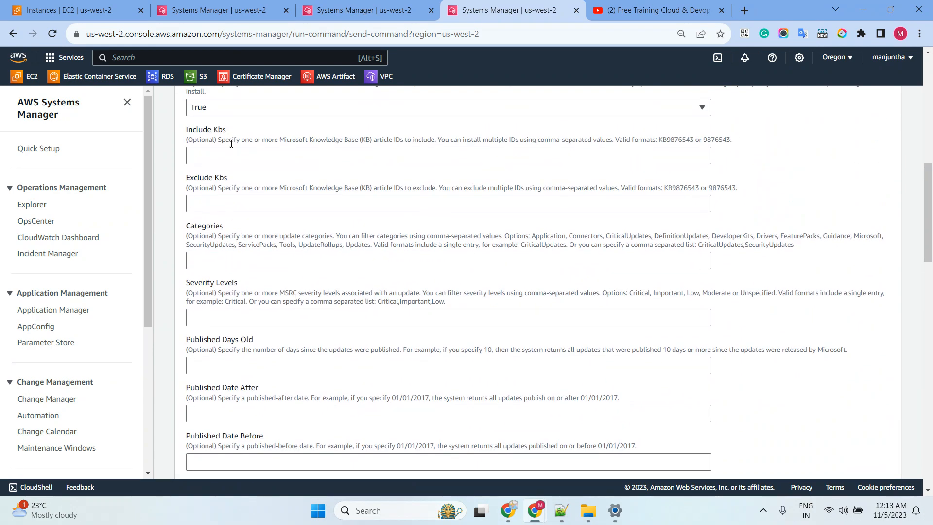
{"action": "scroll", "coordinate": [242, 317], "scroll_direction": "down", "scroll_amount": 6}
Choose the command's targets manually and select the "windows seever" instance.
{"action": "left_click", "coordinate": [468, 289]}
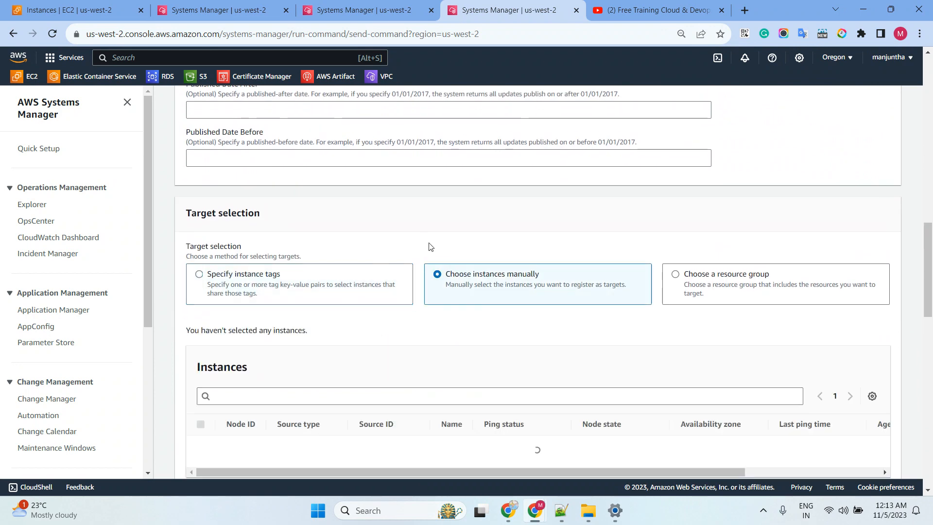
{"action": "scroll", "coordinate": [375, 275], "scroll_direction": "down", "scroll_amount": 4}
{"action": "left_click", "coordinate": [200, 264]}
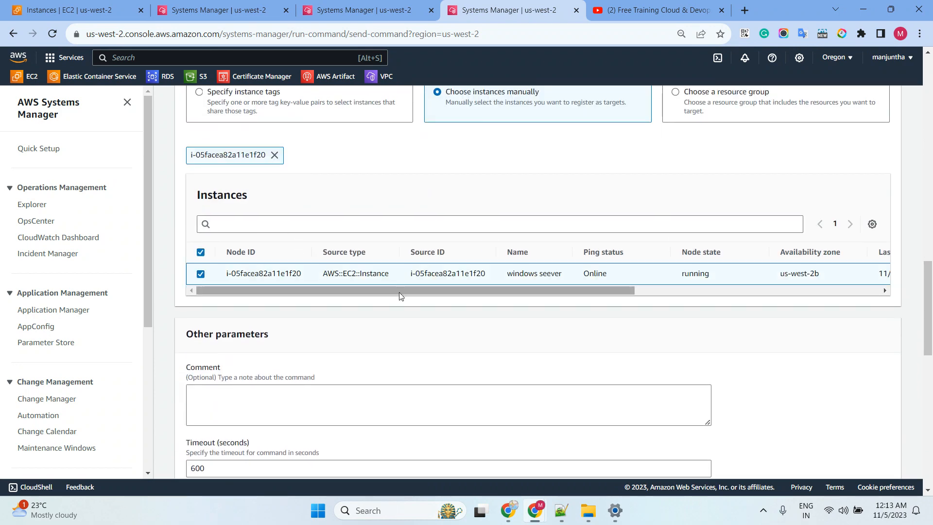
Disable writing the command output to an S3 bucket and run the Windows update installation.
{"action": "scroll", "coordinate": [408, 311], "scroll_direction": "down", "scroll_amount": 10}
{"action": "scroll", "coordinate": [312, 285], "scroll_direction": "up", "scroll_amount": 2}
{"action": "left_click", "coordinate": [236, 194]}
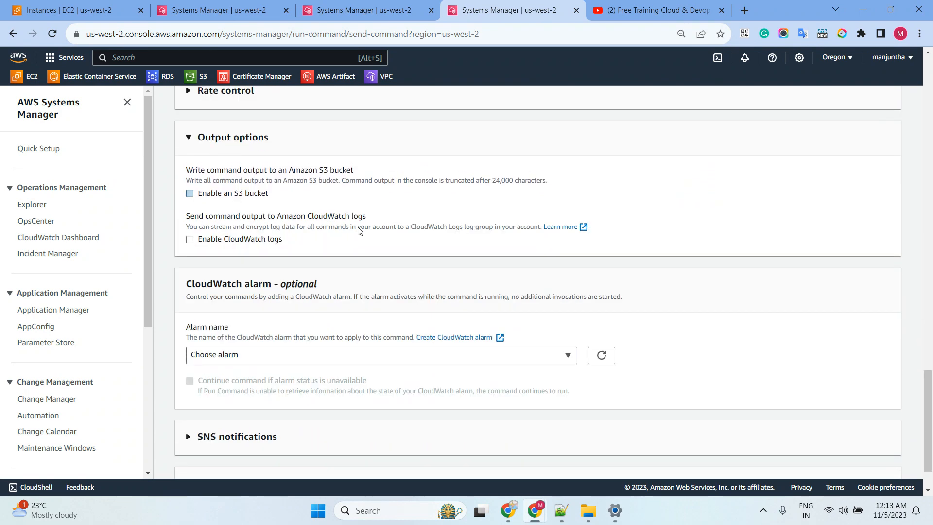
{"action": "scroll", "coordinate": [485, 253], "scroll_direction": "down", "scroll_amount": 3}
{"action": "left_click", "coordinate": [880, 464]}
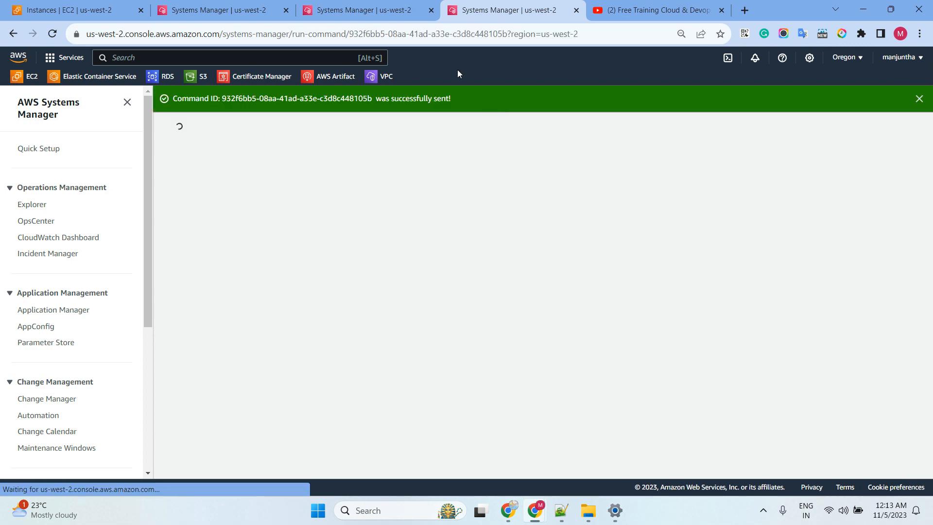
Return to the earlier Windows updates output and highlight the Defender update's KB text and its KBArticleId.
{"action": "left_click", "coordinate": [357, 10]}
{"action": "left_click", "coordinate": [307, 307]}
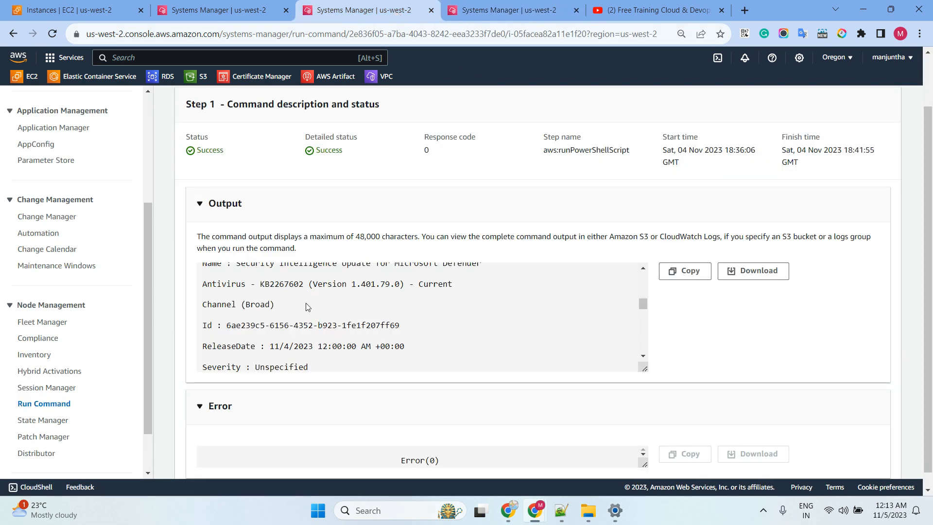
{"action": "left_click_drag", "start_coordinate": [208, 284], "coordinate": [311, 284]}
{"action": "scroll", "coordinate": [400, 306], "scroll_direction": "up", "scroll_amount": 1}
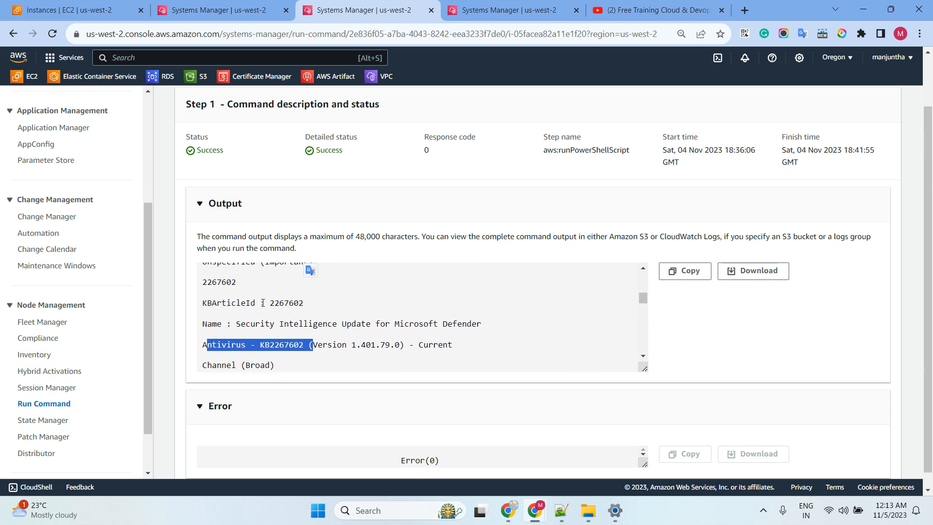
{"action": "left_click_drag", "start_coordinate": [269, 303], "coordinate": [307, 304]}
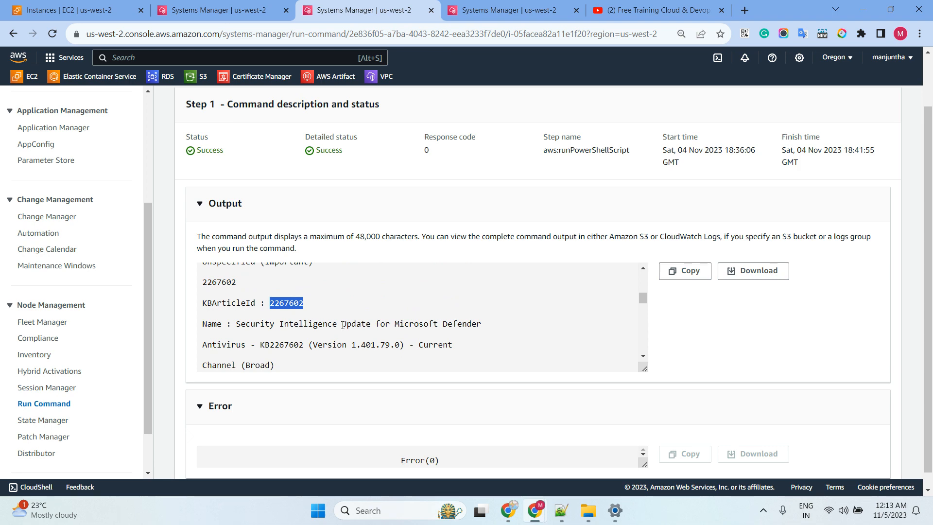
Refresh the status of the new Windows update installation command and of the Linux CPU stress command.
{"action": "left_click", "coordinate": [502, 7]}
{"action": "double_click", "coordinate": [680, 158]}
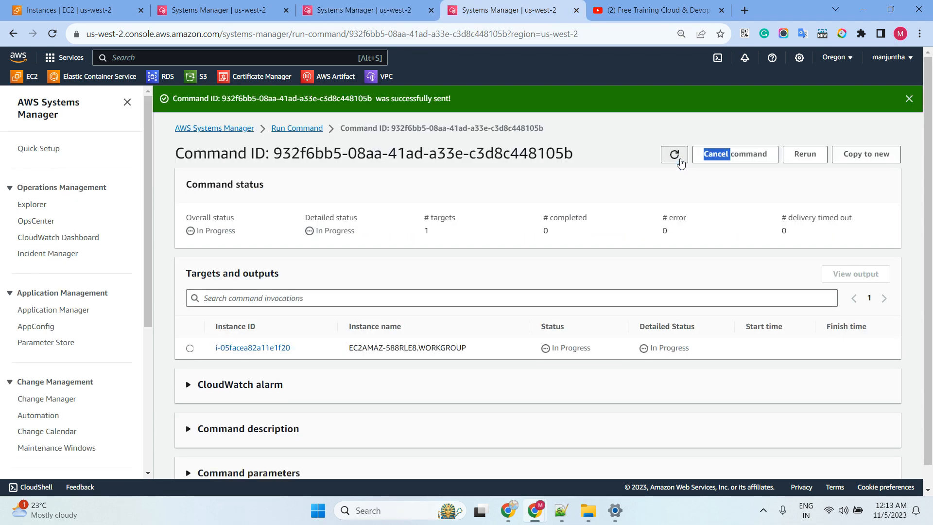
{"action": "left_click", "coordinate": [680, 162]}
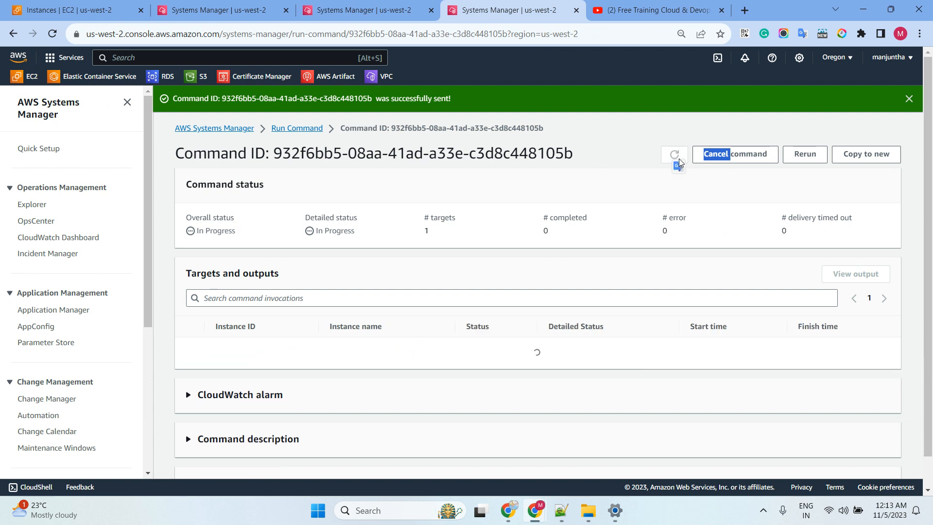
{"action": "left_click", "coordinate": [201, 9]}
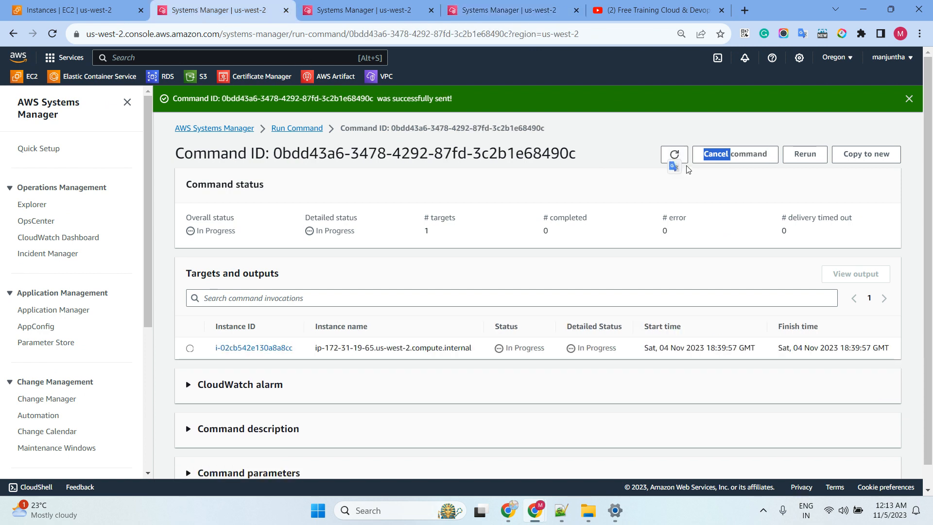
{"action": "left_click", "coordinate": [674, 155]}
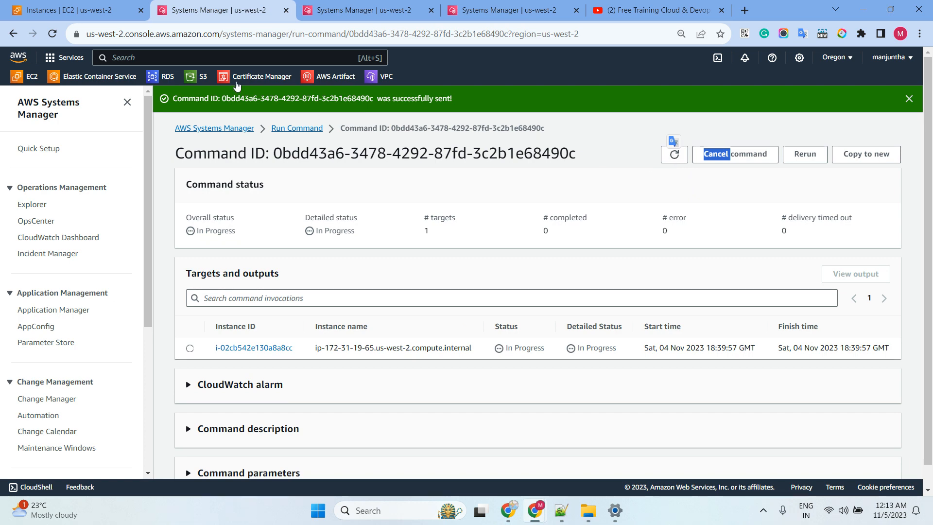
Refresh the Linux instance's enlarged CPU utilization graph in EC2 and inspect its plotted data points.
{"action": "left_click", "coordinate": [76, 14]}
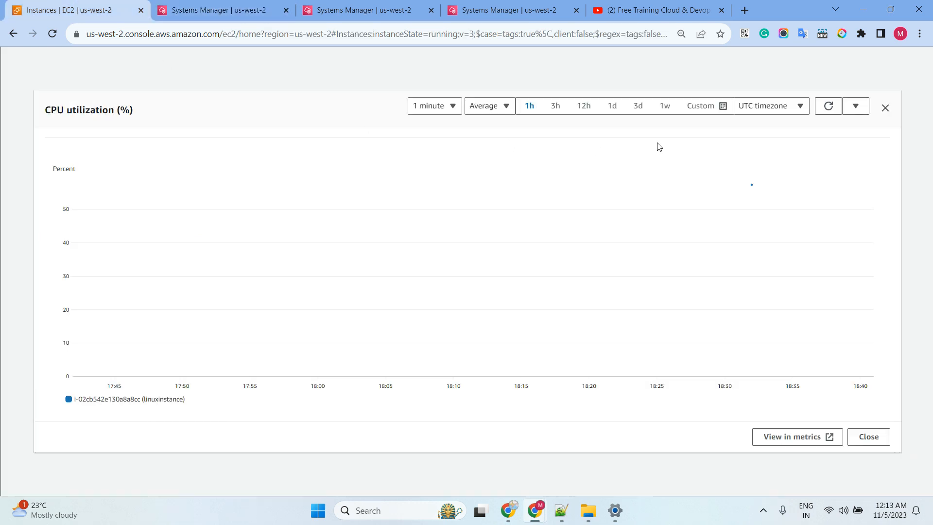
{"action": "left_click", "coordinate": [824, 109]}
{"action": "left_click", "coordinate": [826, 105]}
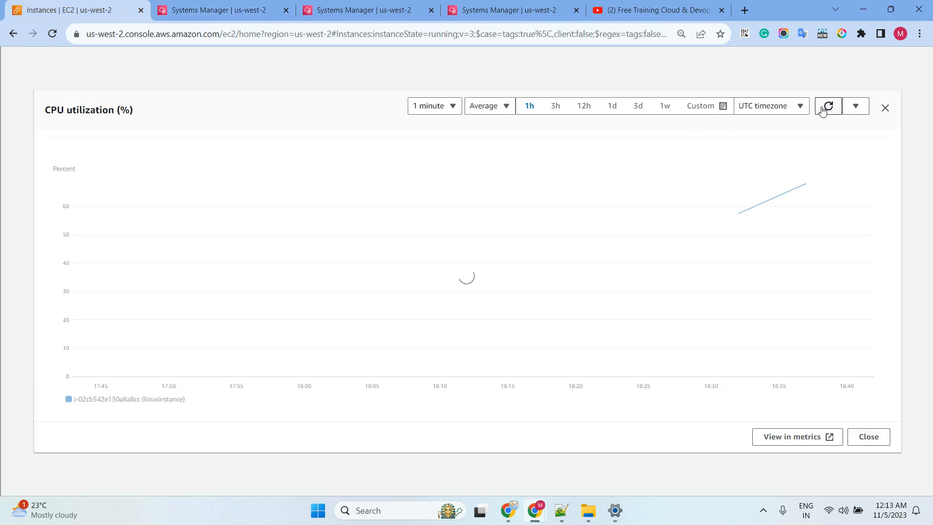
{"action": "mouse_move", "coordinate": [733, 212]}
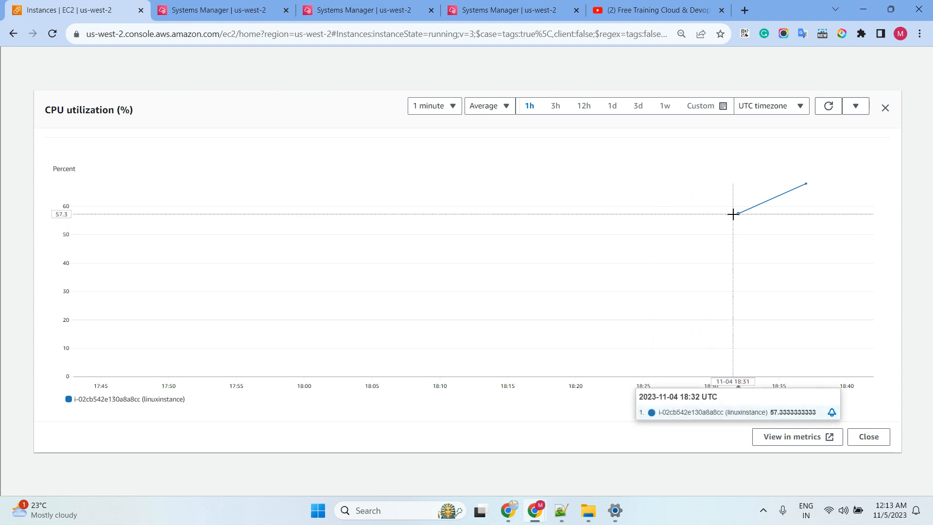
{"action": "mouse_move", "coordinate": [806, 187]}
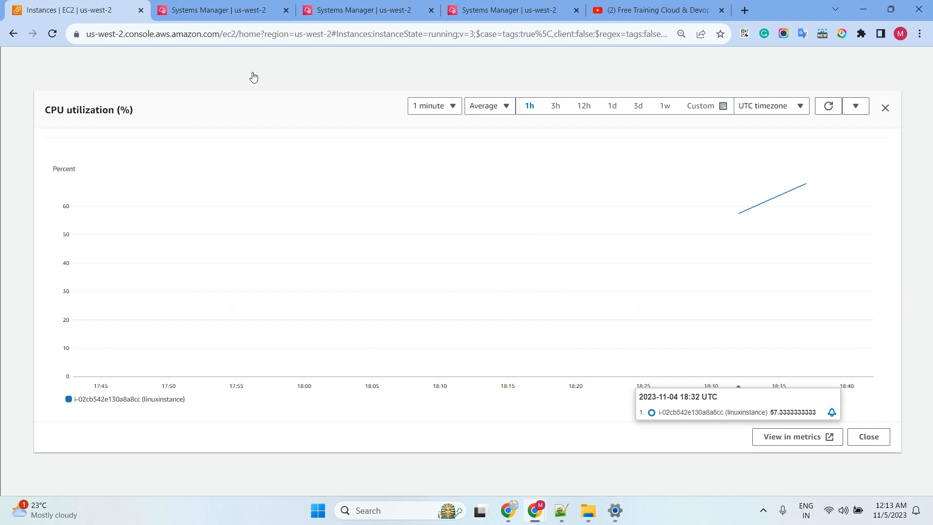
Recheck the CPU stress command's status once, and refresh the Windows update installation command several times.
{"action": "key", "text": "ctrl+Tab"}
{"action": "left_click", "coordinate": [675, 155]}
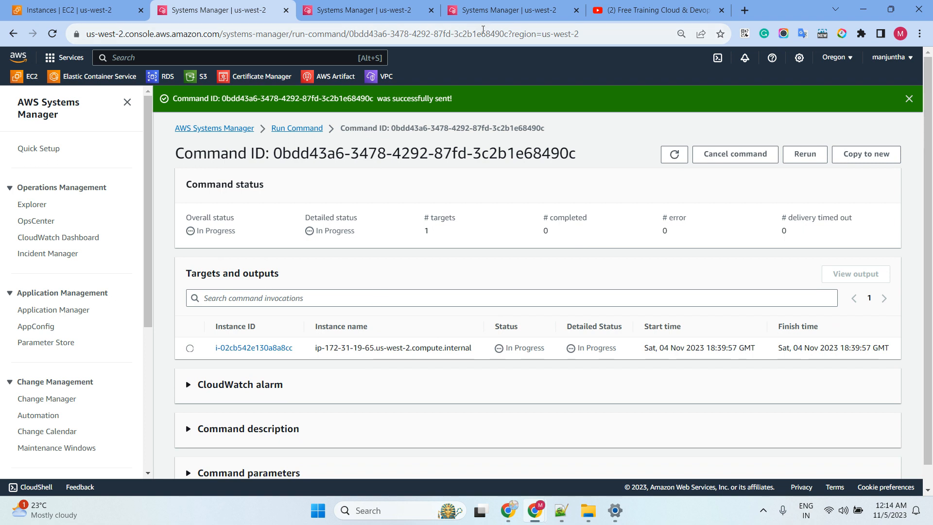
{"action": "left_click", "coordinate": [490, 11]}
{"action": "left_click", "coordinate": [673, 156]}
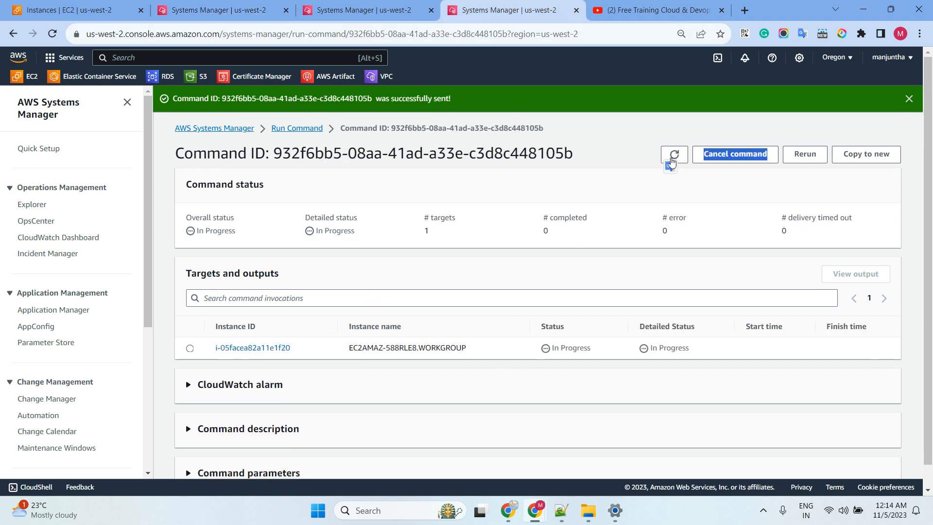
{"action": "left_click", "coordinate": [673, 160]}
{"action": "left_click", "coordinate": [672, 156]}
{"action": "key", "text": "alt+Tab"}
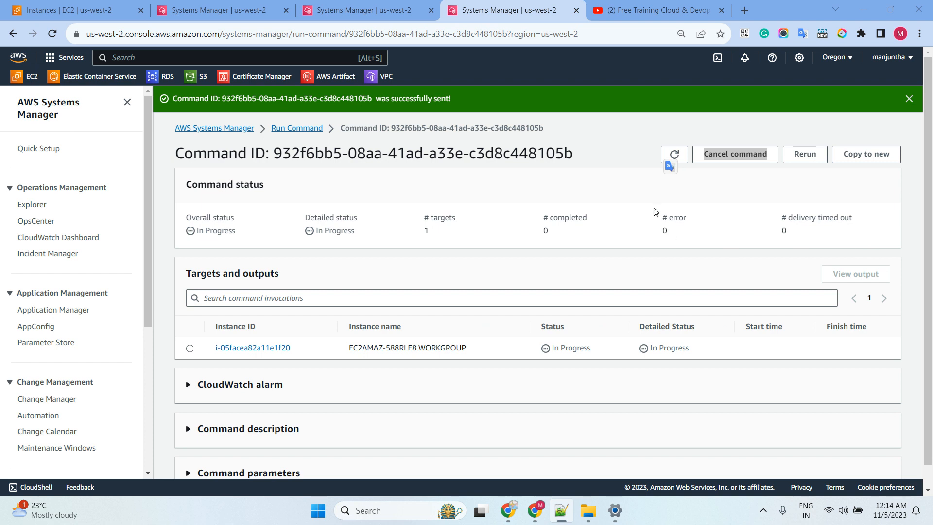
Keep refreshing the Windows update installation command to monitor its status on the Windows instance.
{"action": "left_click", "coordinate": [676, 156]}
{"action": "left_click", "coordinate": [680, 159]}
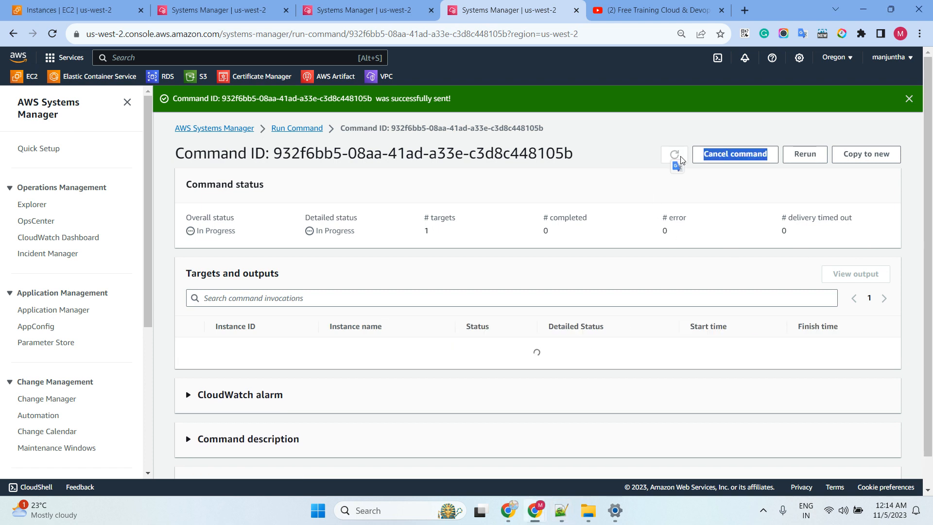
{"action": "left_click", "coordinate": [681, 156]}
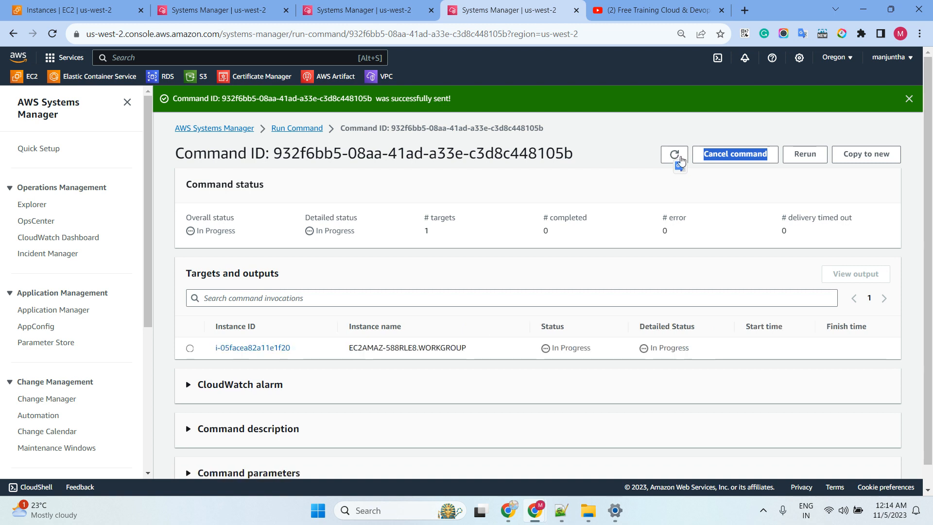
{"action": "left_click", "coordinate": [682, 156]}
{"action": "left_click", "coordinate": [683, 156]}
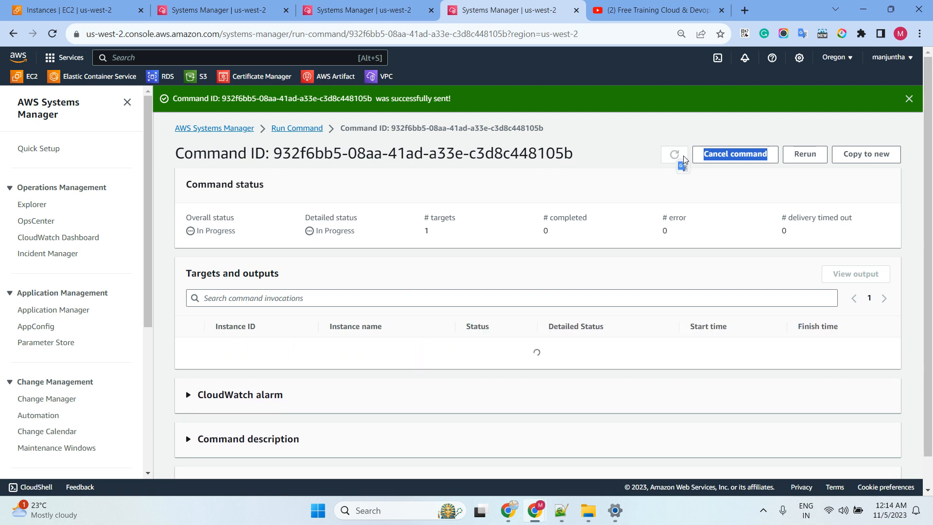
{"action": "left_click", "coordinate": [683, 156]}
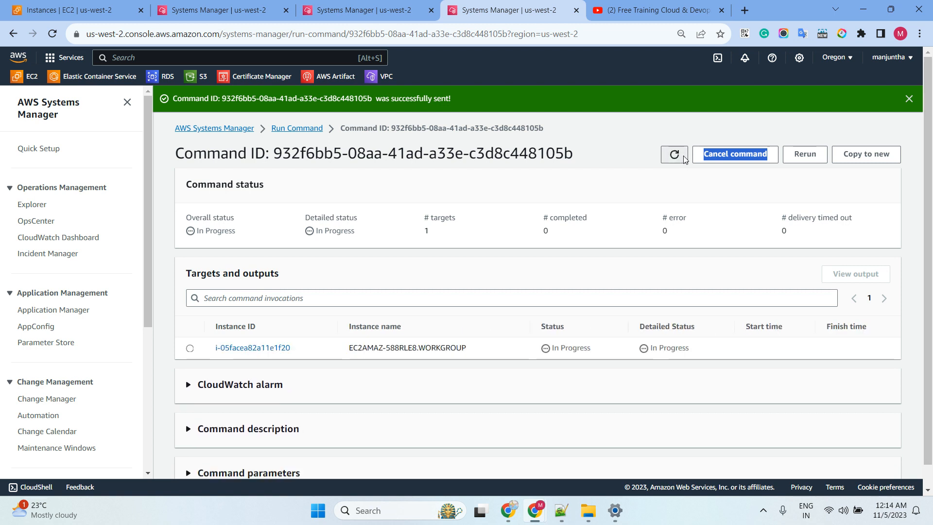
{"action": "left_click", "coordinate": [683, 155]}
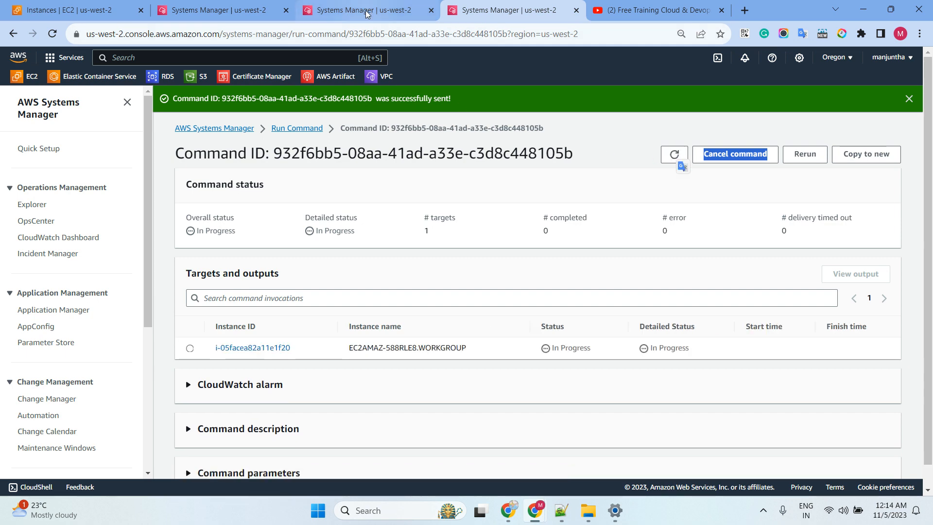
Switch to the Linux CPU stress command and refresh its status repeatedly.
{"action": "left_click", "coordinate": [243, 11]}
{"action": "left_click", "coordinate": [674, 155]}
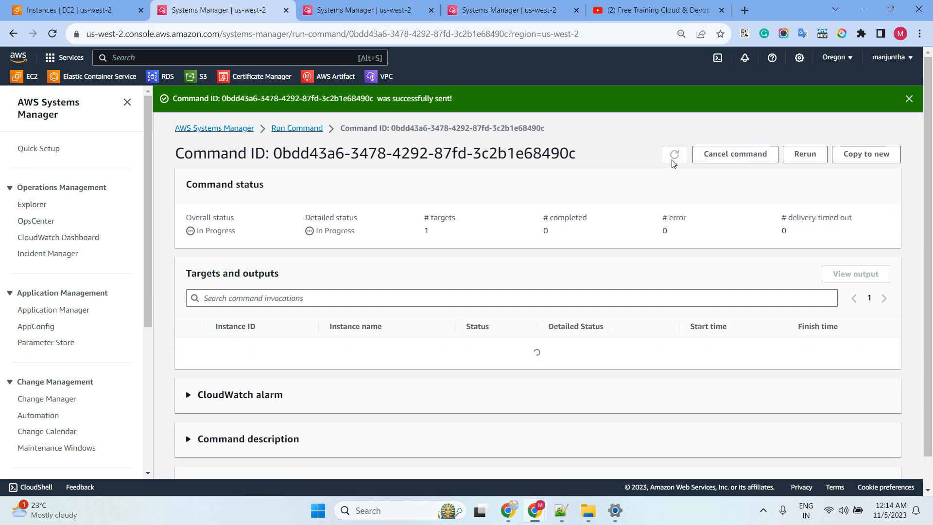
{"action": "left_click", "coordinate": [673, 155]}
{"action": "left_click", "coordinate": [673, 158]}
{"action": "left_click", "coordinate": [673, 157]}
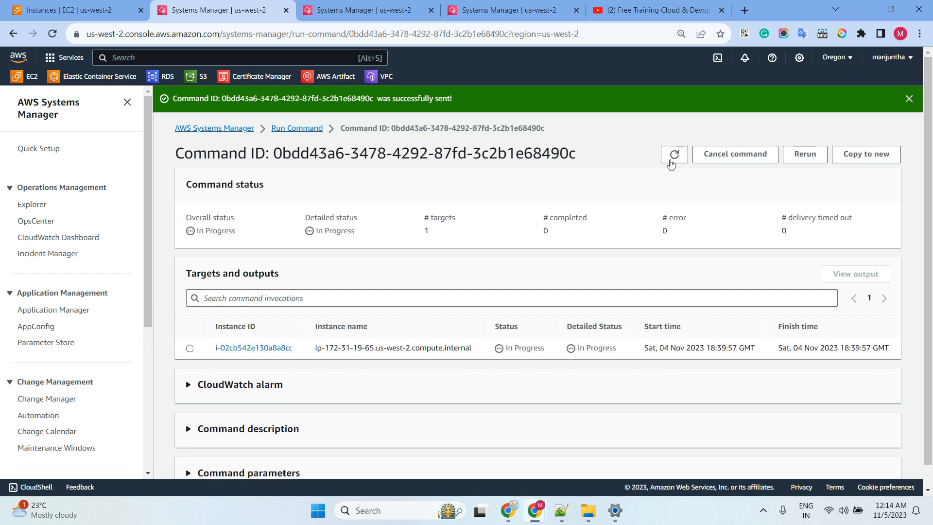
{"action": "left_click", "coordinate": [672, 156]}
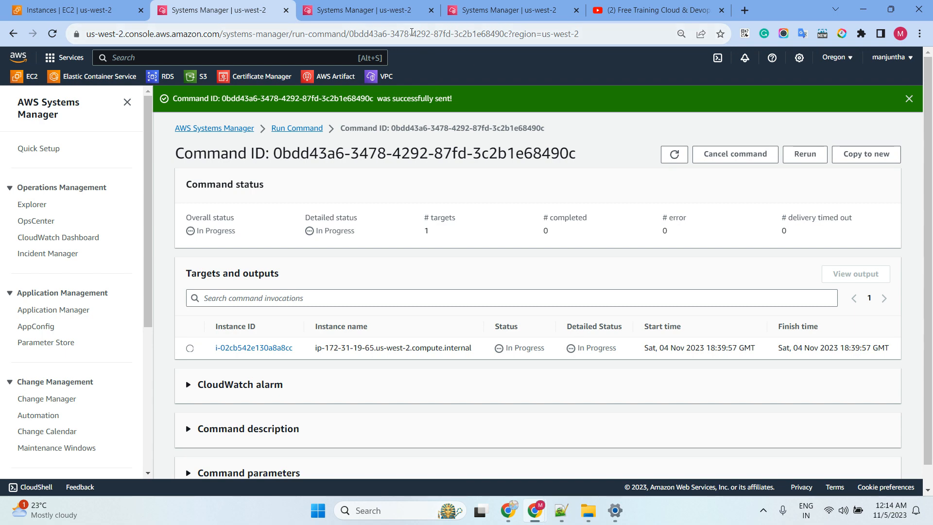
{"action": "left_click", "coordinate": [676, 156]}
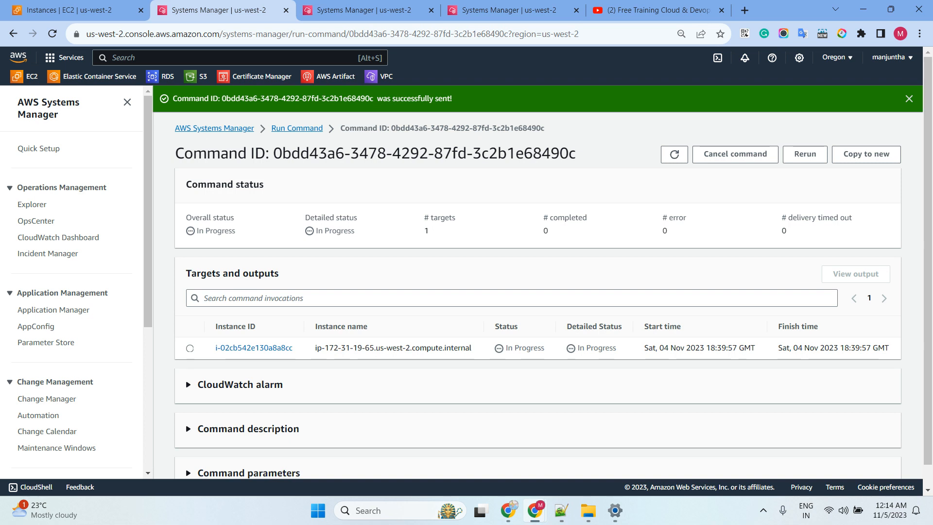
Refresh the Linux CPU stress command and the Windows update installation command to recheck their statuses.
{"action": "left_click", "coordinate": [674, 155]}
{"action": "left_click", "coordinate": [515, 10]}
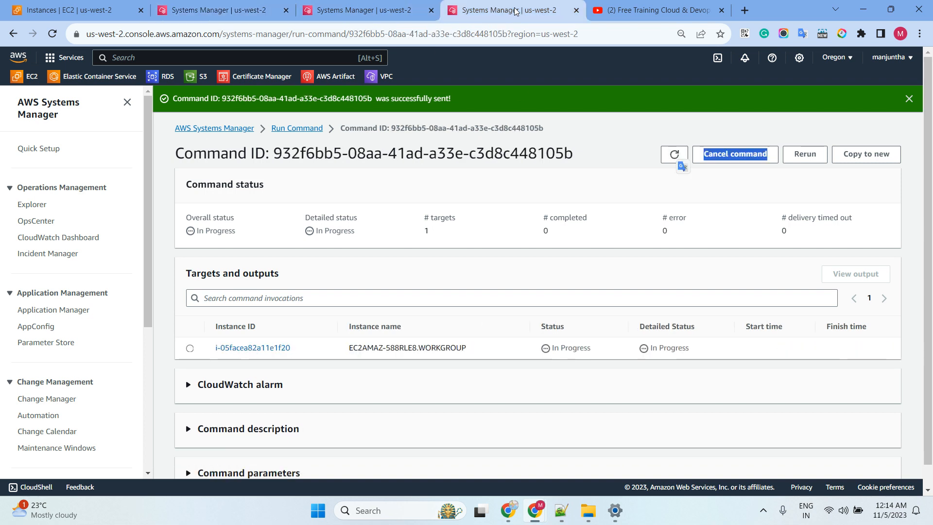
{"action": "left_click", "coordinate": [674, 155]}
{"action": "left_click", "coordinate": [356, 5]}
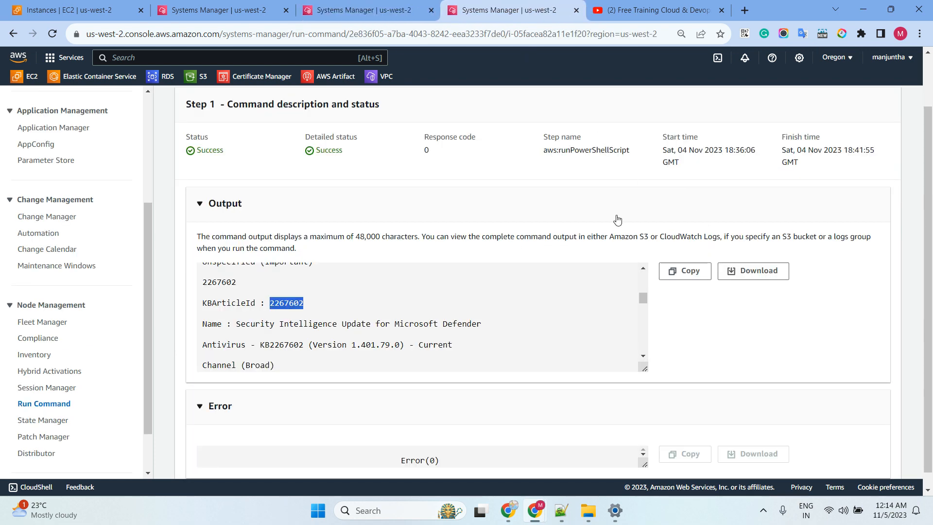
{"action": "left_click", "coordinate": [374, 15]}
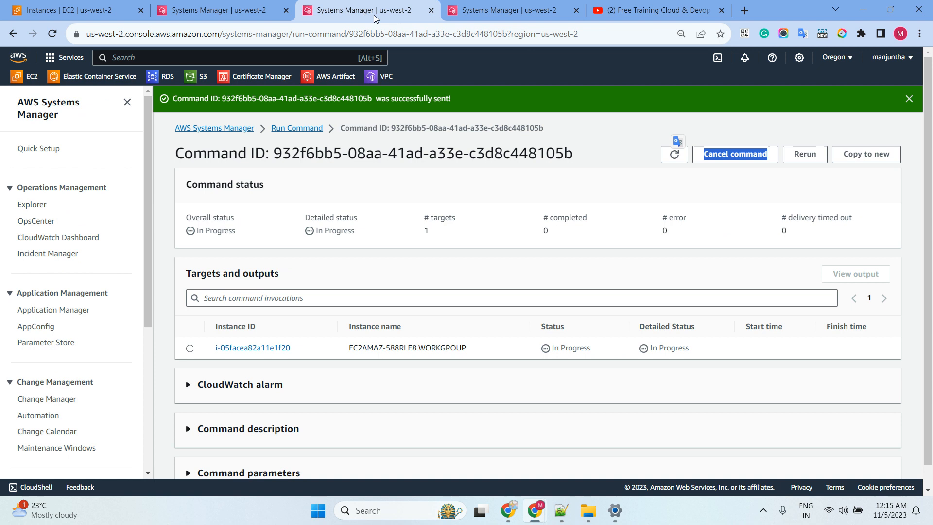
{"action": "left_click", "coordinate": [674, 160]}
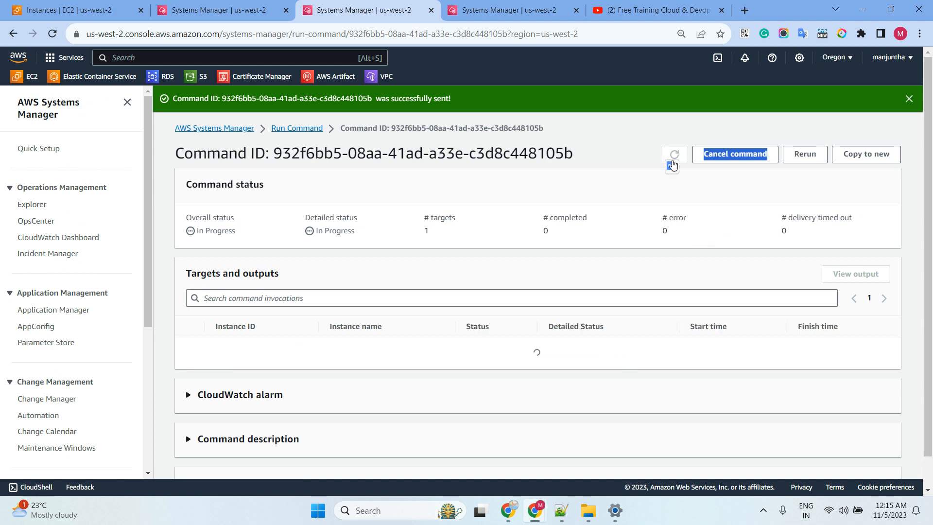
Refresh the Linux CPU stress command, open its instance output, and read the error log of the ExecuteStressNg step.
{"action": "left_click", "coordinate": [220, 15]}
{"action": "left_click", "coordinate": [674, 156]}
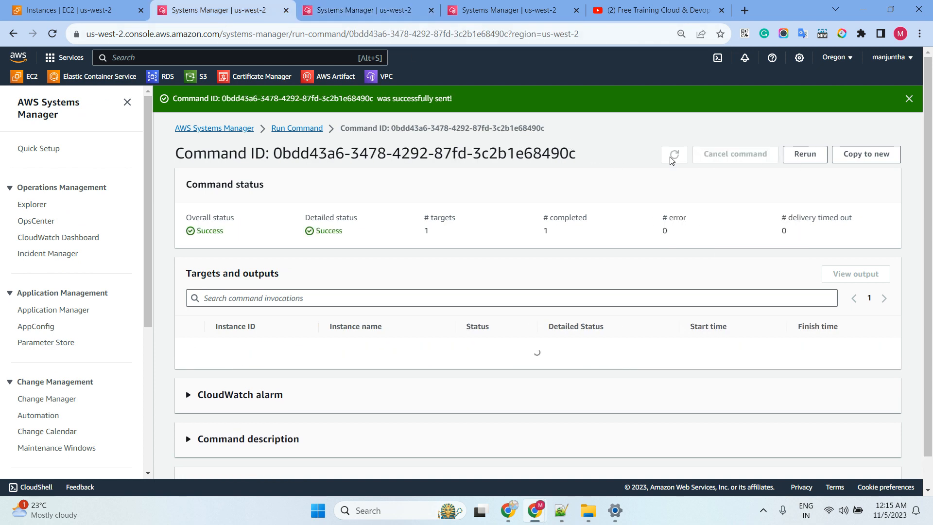
{"action": "left_click", "coordinate": [250, 348]}
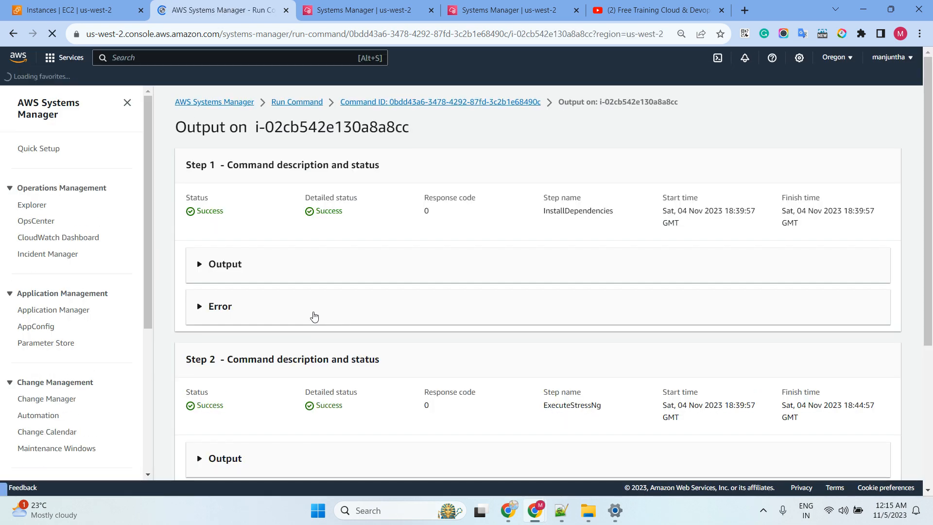
{"action": "scroll", "coordinate": [297, 315], "scroll_direction": "down", "scroll_amount": 5}
{"action": "left_click", "coordinate": [312, 287]}
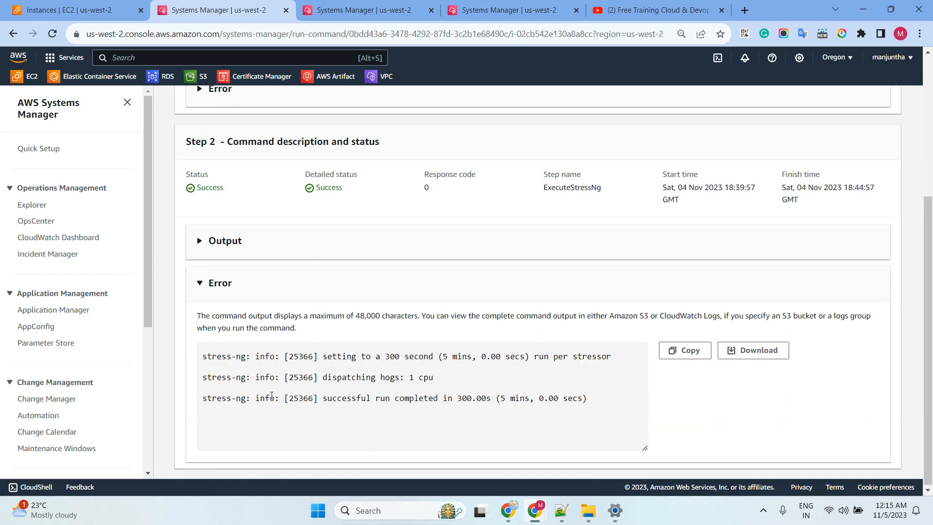
{"action": "left_click_drag", "start_coordinate": [600, 403], "coordinate": [198, 357]}
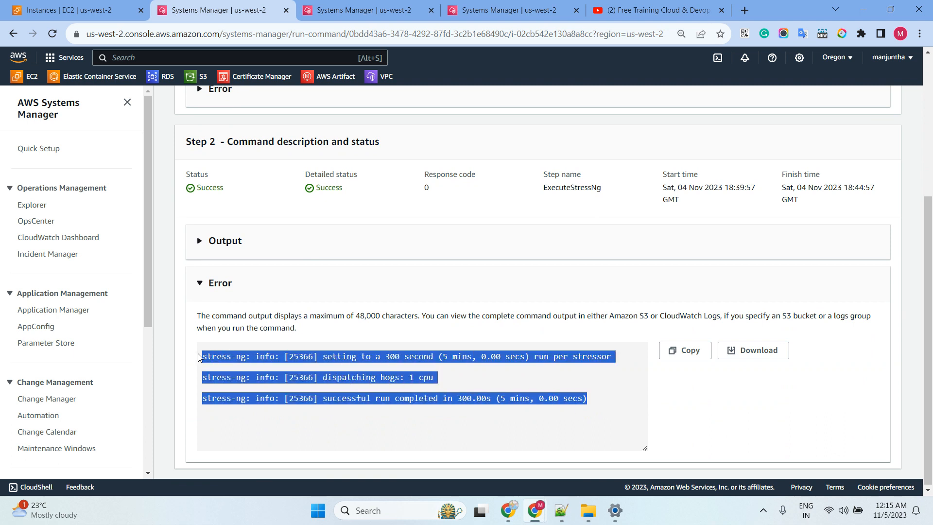
Refresh the Linux instance's CPU utilization graph in EC2 and inspect its latest plotted data point.
{"action": "left_click", "coordinate": [78, 9]}
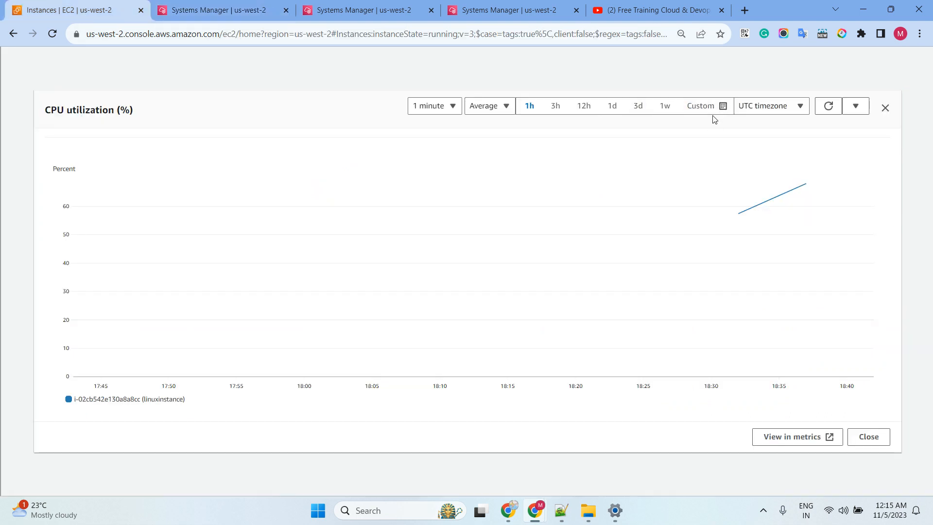
{"action": "left_click", "coordinate": [828, 107]}
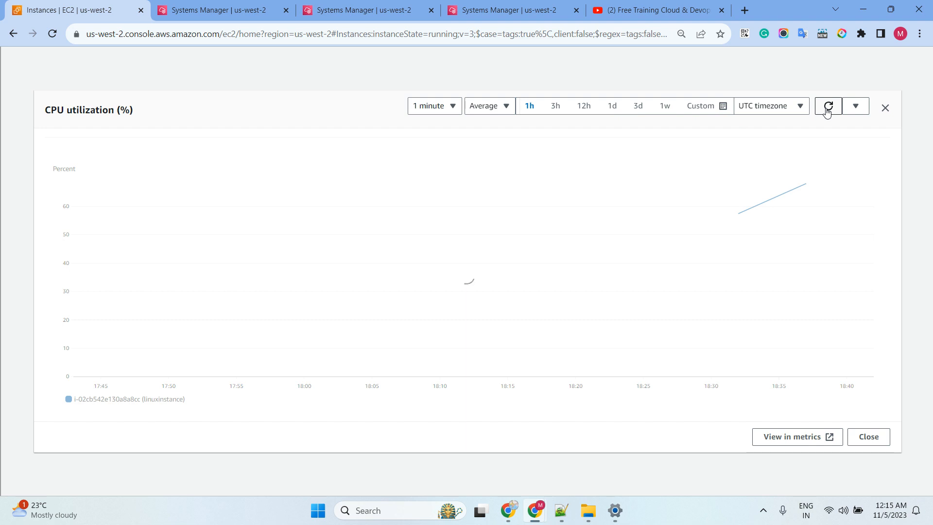
{"action": "left_click", "coordinate": [827, 107]}
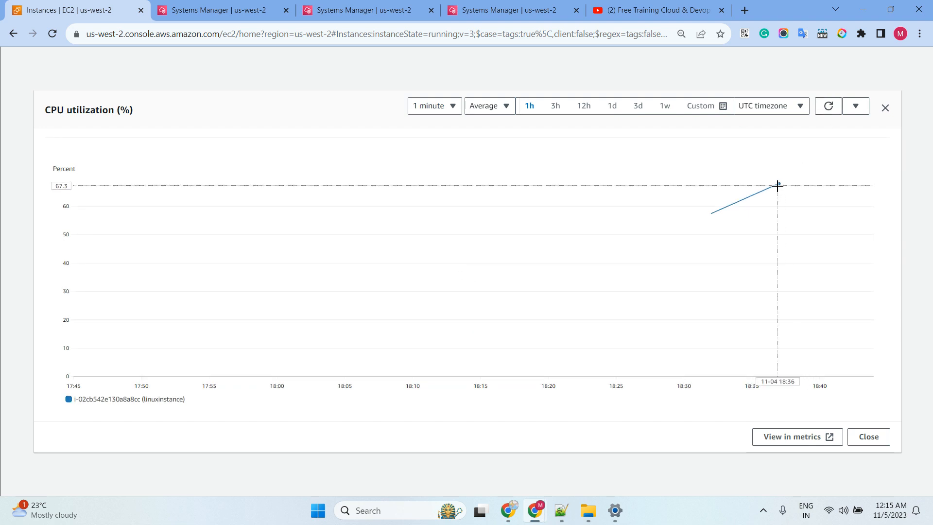
Return from the stress output to the Linux CPU stress command and copy it to a new command.
{"action": "left_click", "coordinate": [226, 8]}
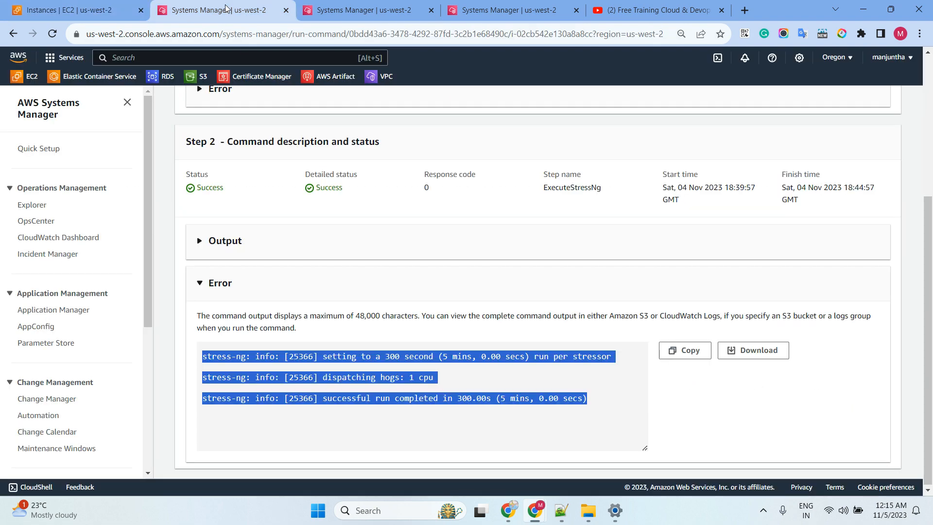
{"action": "left_click", "coordinate": [426, 214]}
{"action": "scroll", "coordinate": [427, 209], "scroll_direction": "up", "scroll_amount": 5}
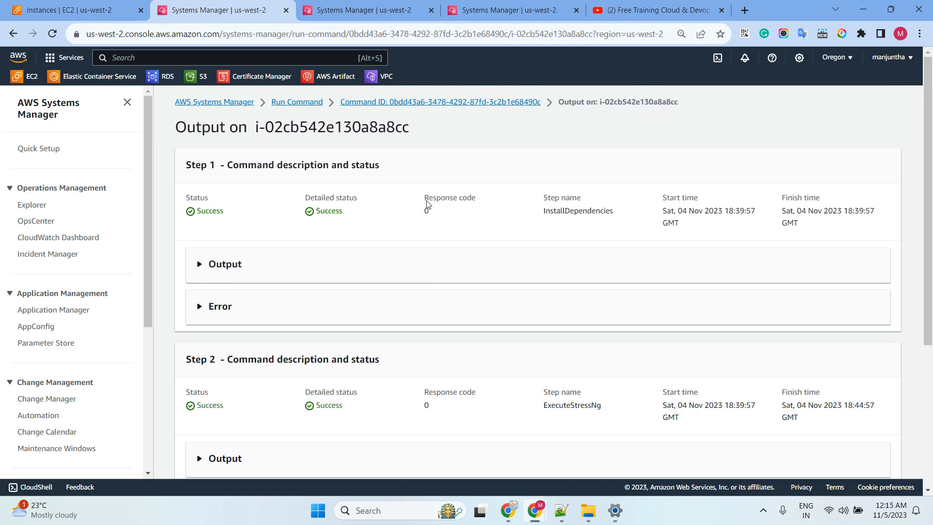
{"action": "left_click", "coordinate": [516, 102]}
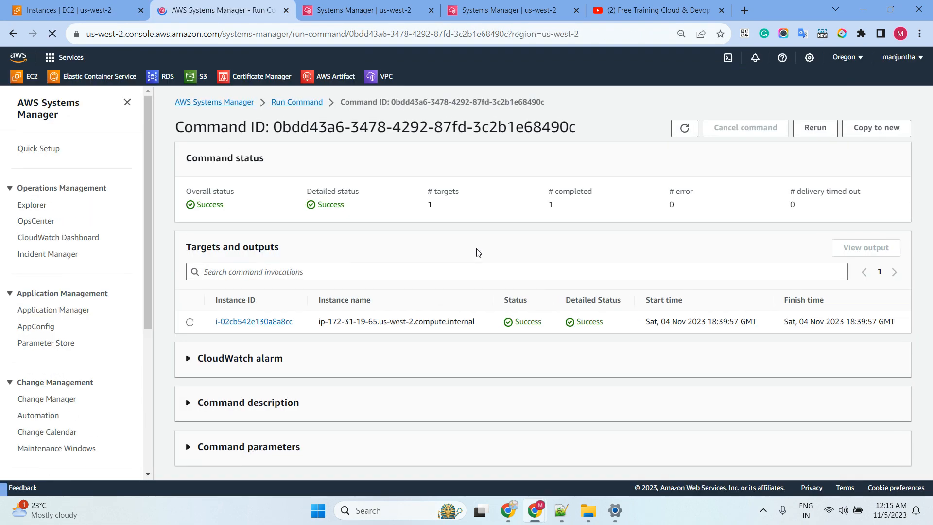
{"action": "left_click", "coordinate": [867, 135]}
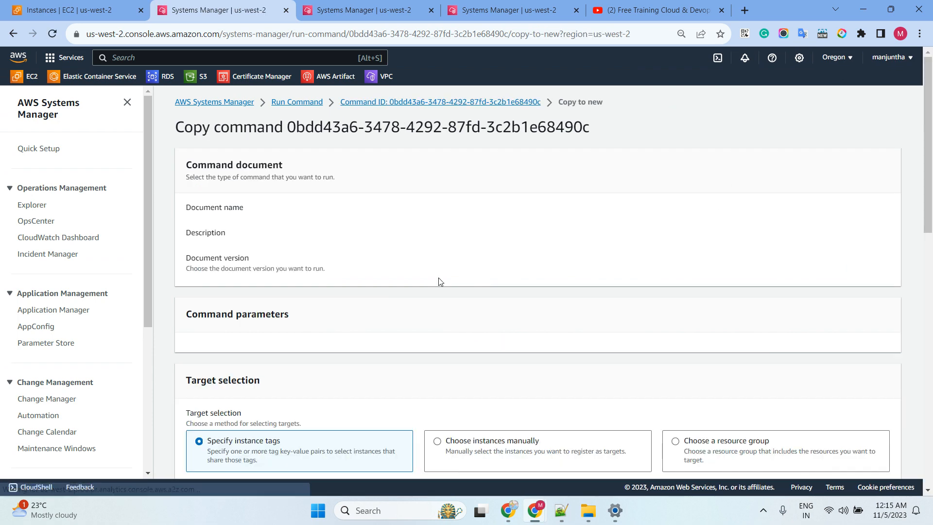
Set the copied CPU stress command's duration to 500 seconds and run it on the Linux instance.
{"action": "scroll", "coordinate": [425, 282], "scroll_direction": "down", "scroll_amount": 3}
{"action": "scroll", "coordinate": [375, 285], "scroll_direction": "down", "scroll_amount": 3}
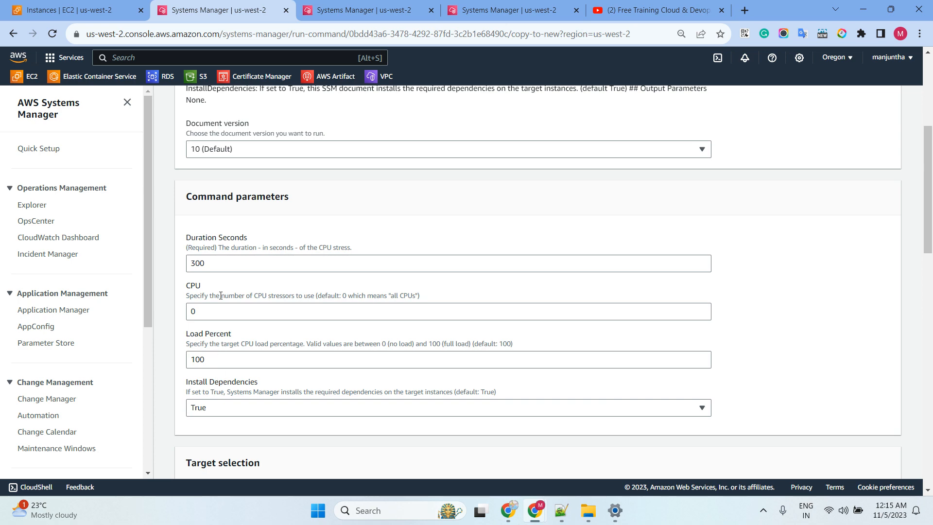
{"action": "left_click_drag", "start_coordinate": [209, 263], "coordinate": [176, 266]}
{"action": "type", "text": "5"}
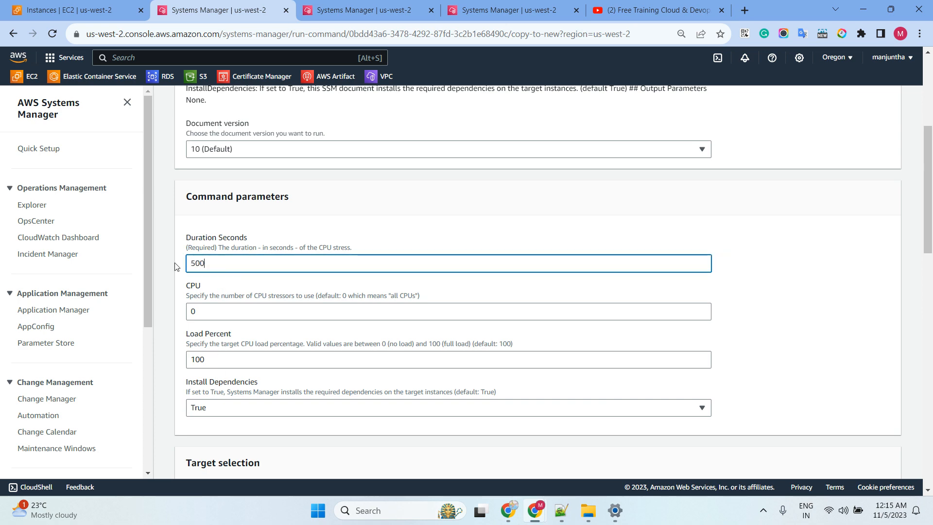
{"action": "scroll", "coordinate": [475, 269], "scroll_direction": "down", "scroll_amount": 15}
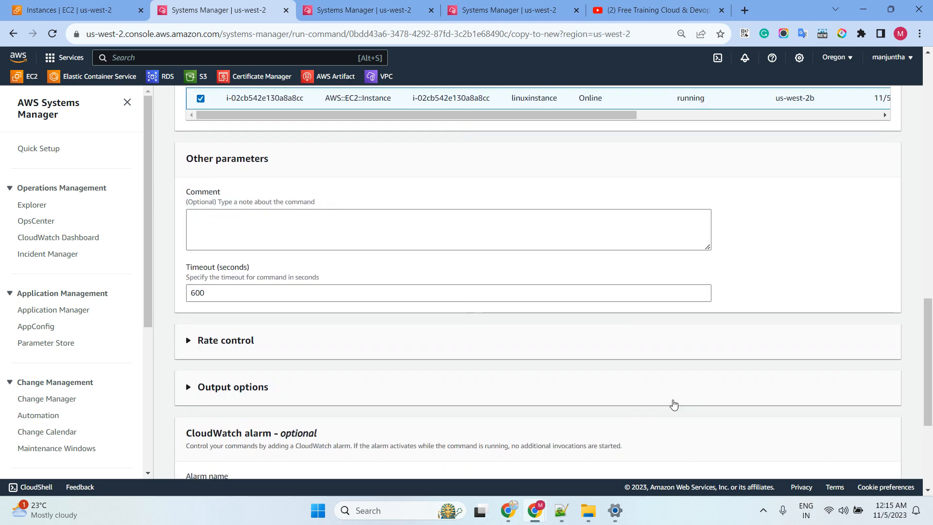
{"action": "left_click", "coordinate": [888, 462]}
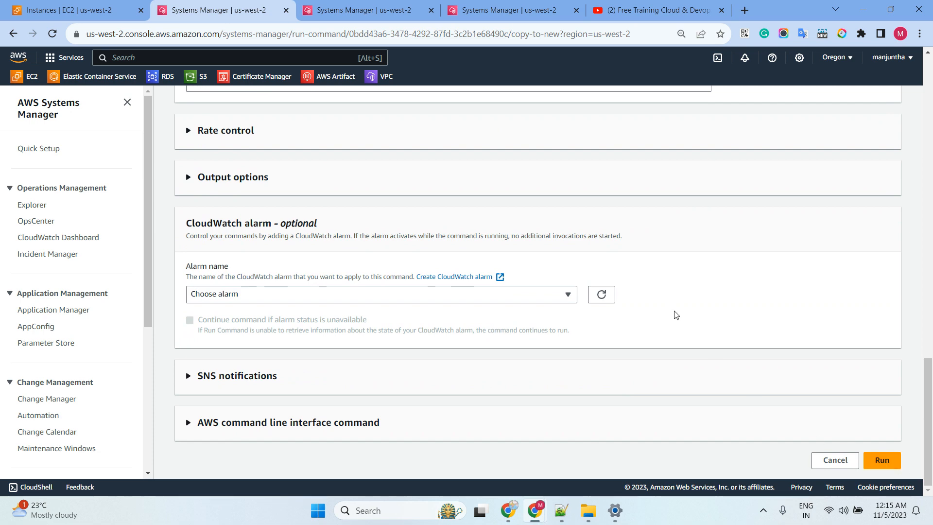
Refresh the Linux CPU utilization graph in EC2, check its period options, and compare the 3-hour and 1-hour time ranges.
{"action": "left_click", "coordinate": [97, 14]}
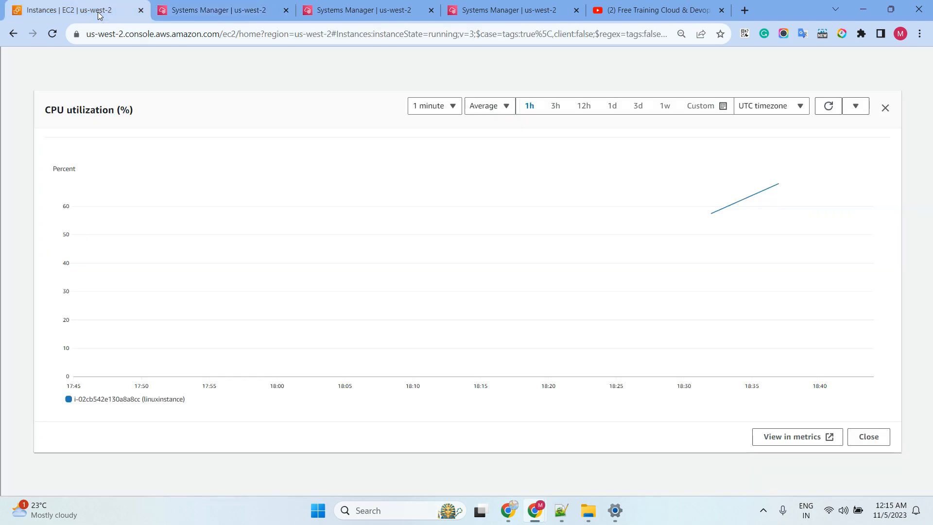
{"action": "left_click", "coordinate": [826, 108]}
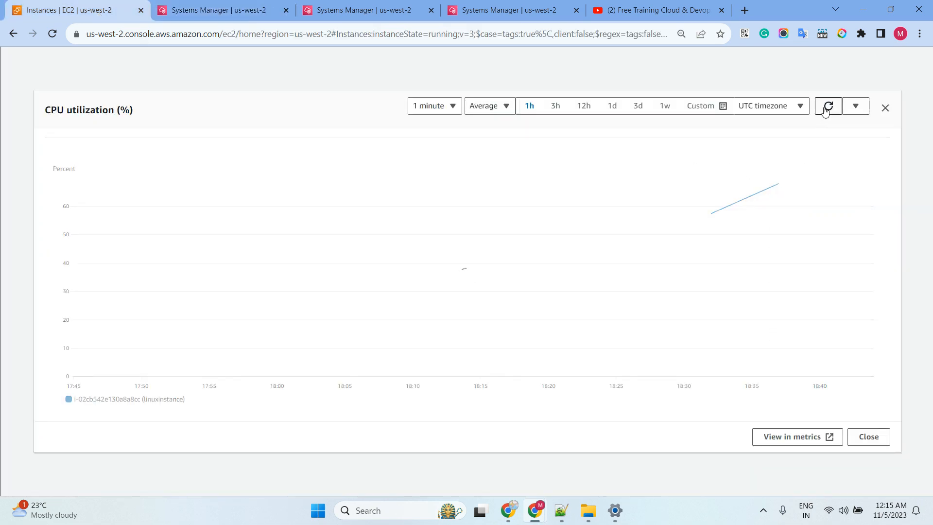
{"action": "left_click", "coordinate": [439, 112]}
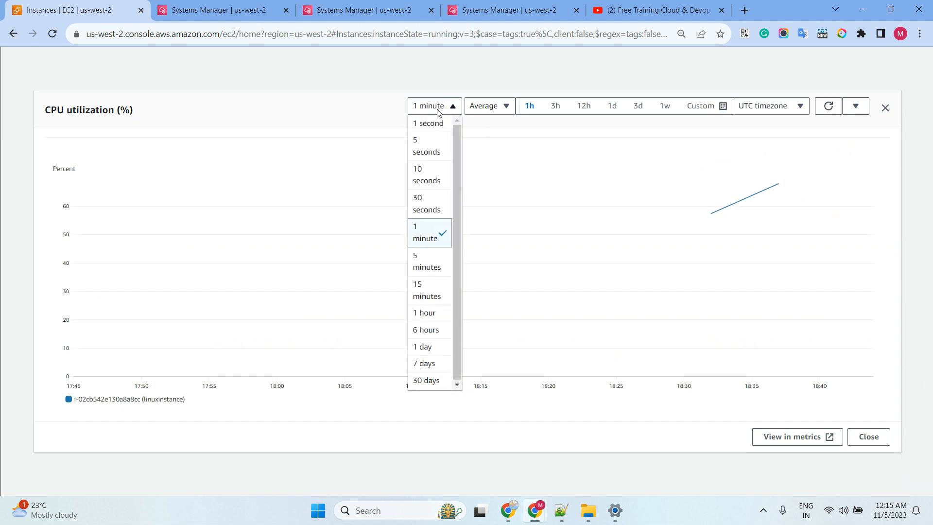
{"action": "left_click", "coordinate": [554, 107]}
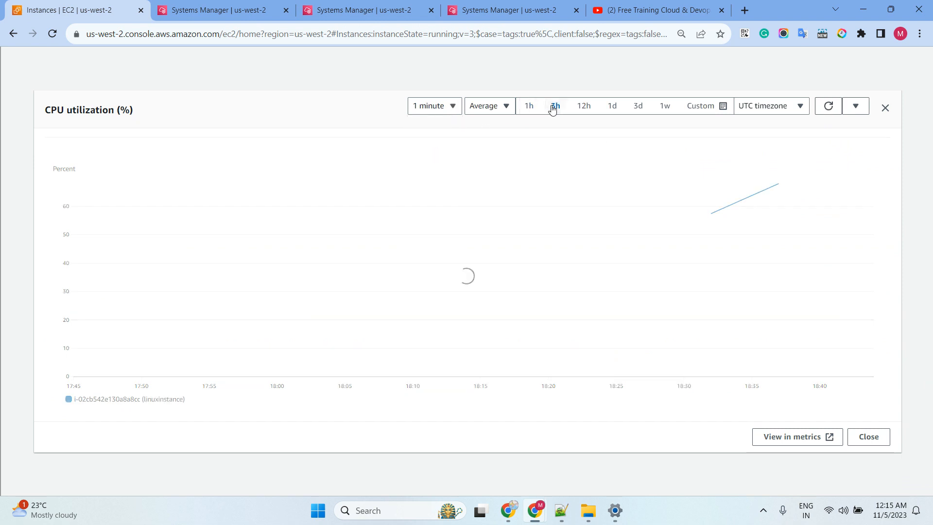
{"action": "left_click", "coordinate": [530, 109]}
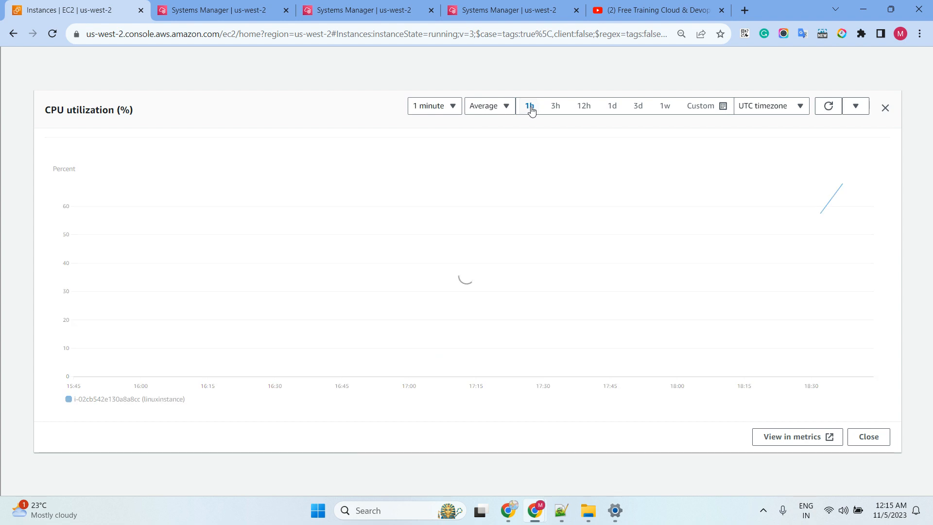
View the CPU utilization graph with the Minimum and Maximum statistics, and set it back to Average.
{"action": "left_click", "coordinate": [489, 107]}
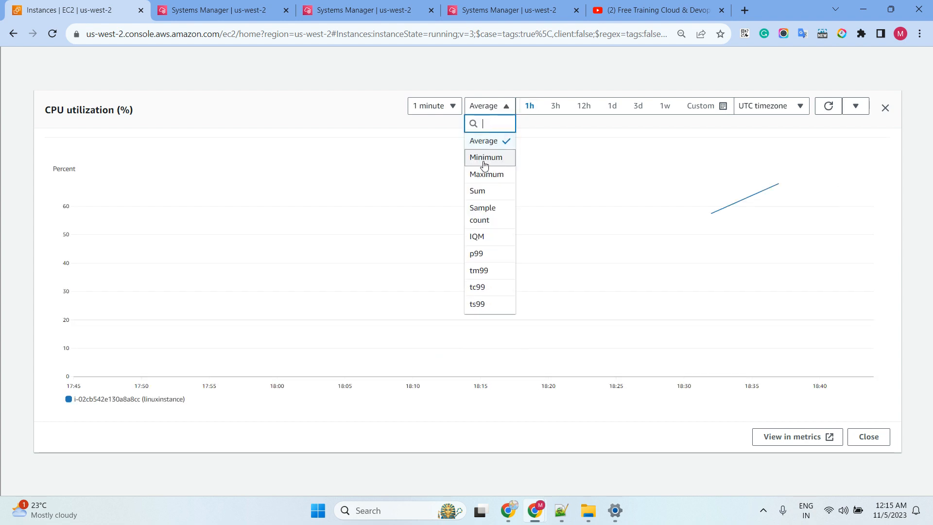
{"action": "left_click", "coordinate": [483, 177]}
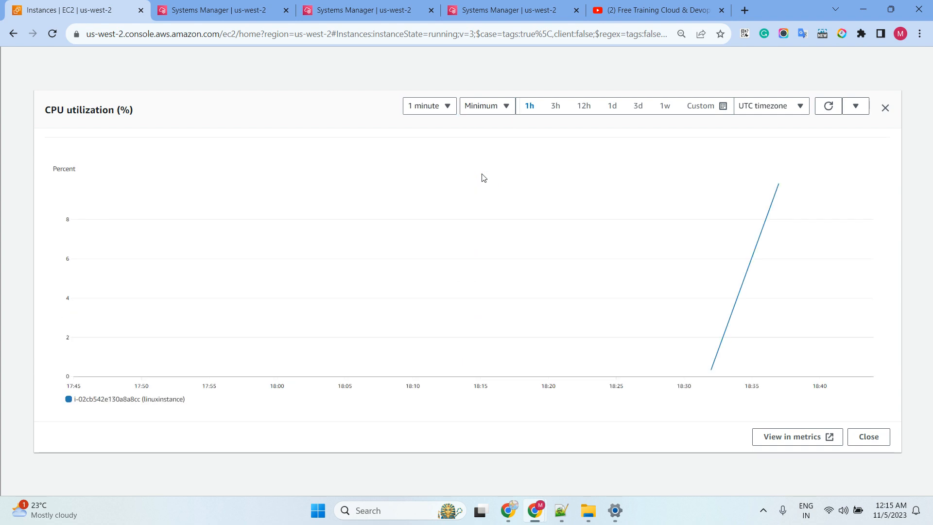
{"action": "left_click", "coordinate": [490, 111]}
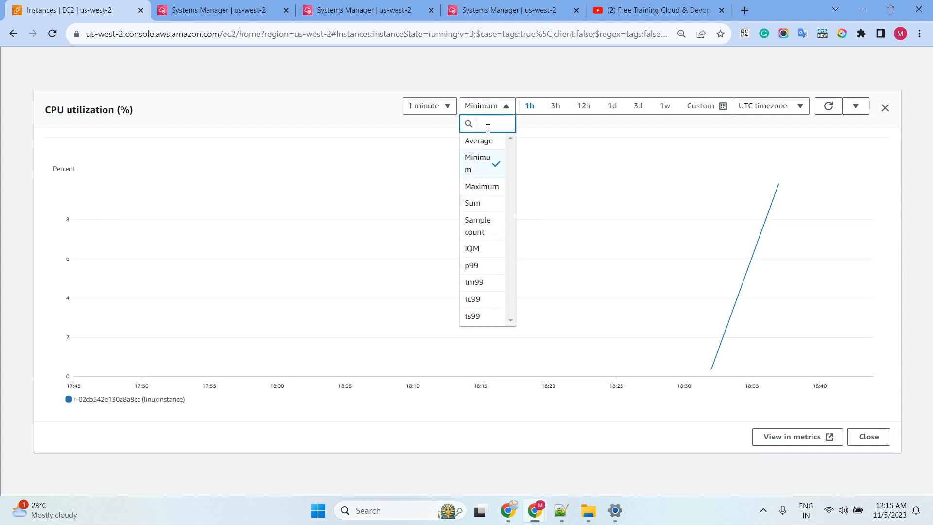
{"action": "left_click", "coordinate": [488, 187]}
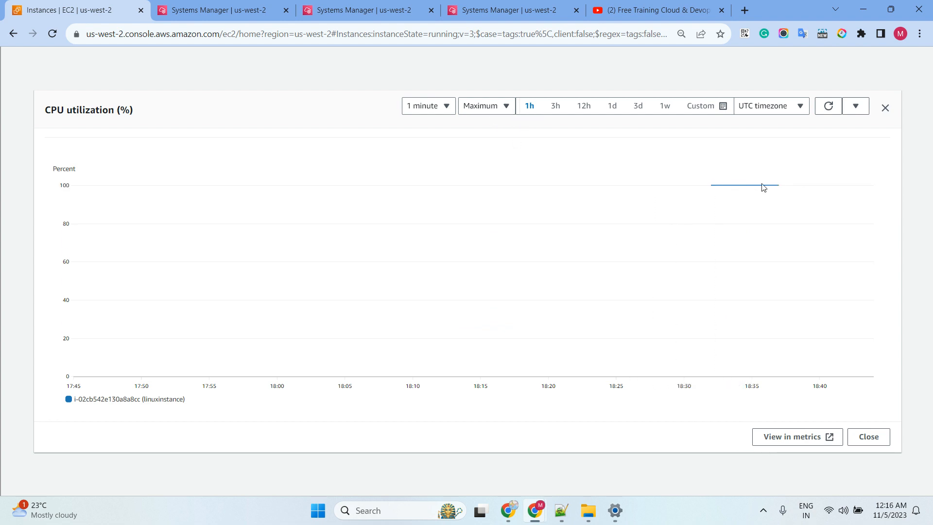
{"action": "left_click", "coordinate": [470, 109]}
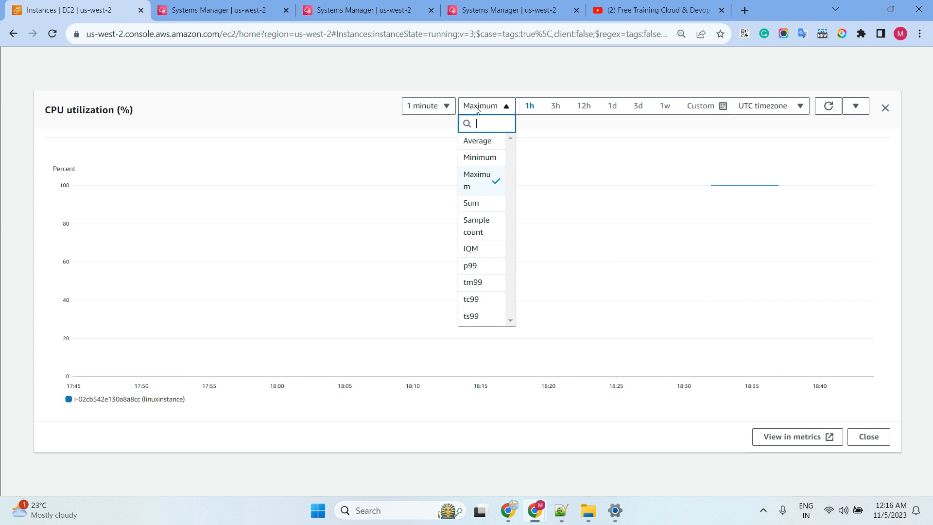
{"action": "left_click", "coordinate": [484, 143]}
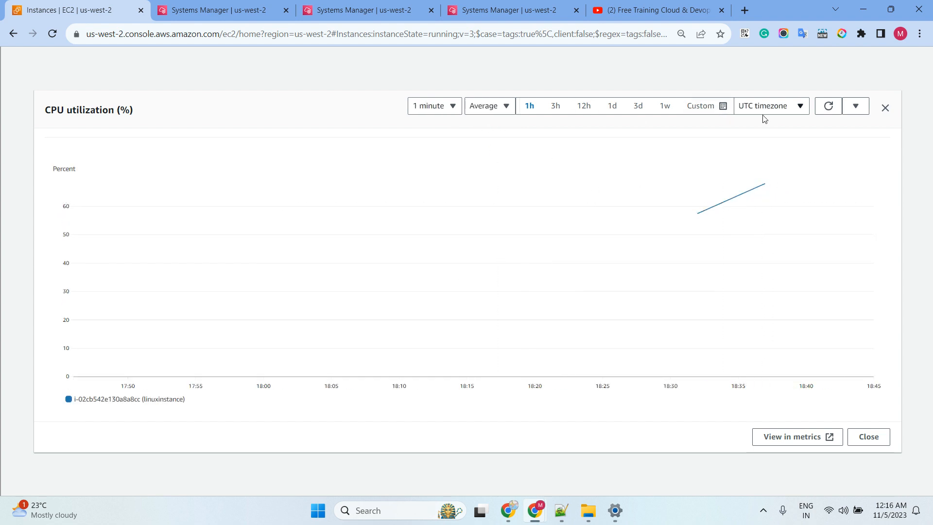
Refresh the Average CPU utilization graph, and refresh the status of the new 500-second CPU stress command.
{"action": "left_click", "coordinate": [829, 107]}
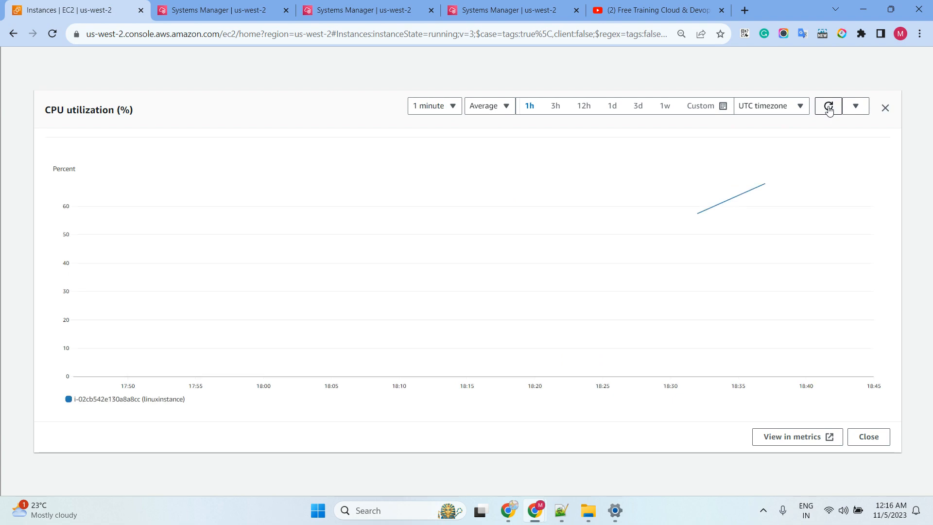
{"action": "left_click", "coordinate": [829, 108]}
{"action": "left_click", "coordinate": [250, 16]}
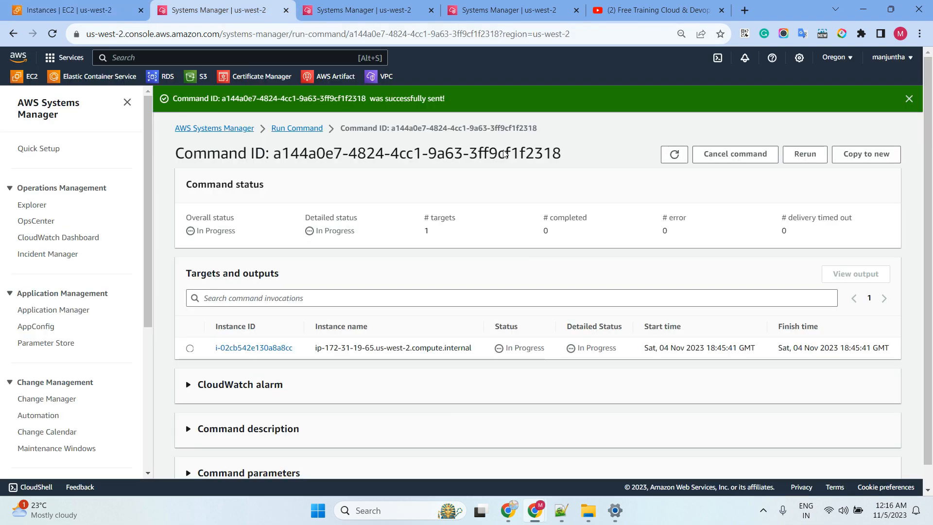
{"action": "left_click", "coordinate": [673, 154]}
Refresh the Windows update installation command's status and open its output for the Windows instance.
{"action": "left_click", "coordinate": [396, 14]}
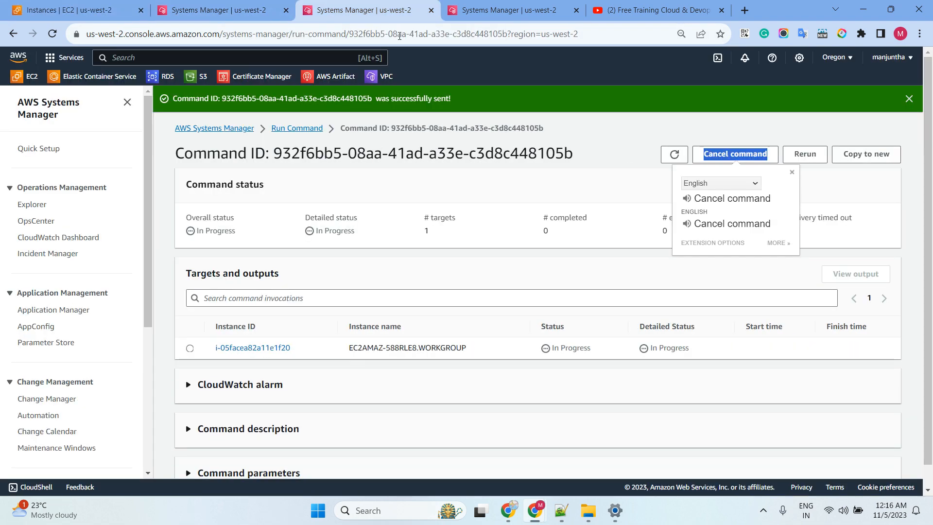
{"action": "left_click", "coordinate": [679, 155]}
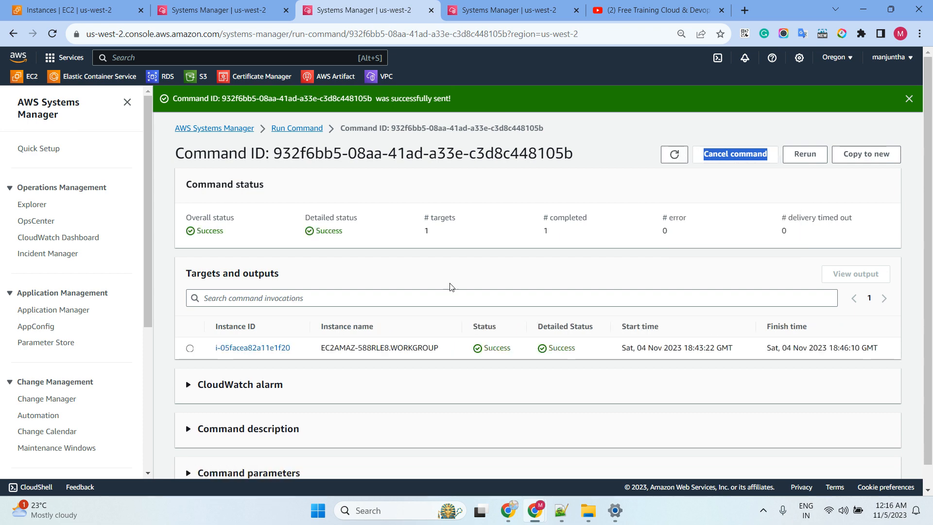
{"action": "left_click", "coordinate": [260, 351]}
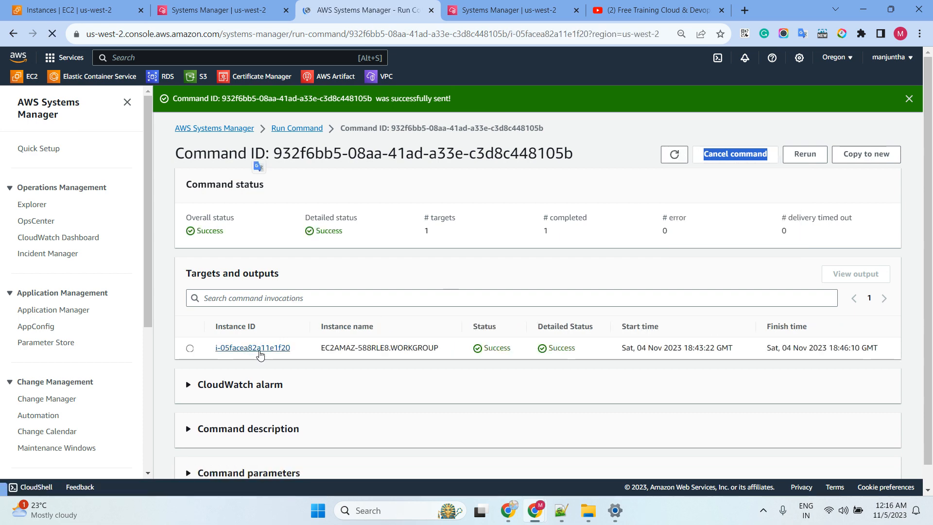
Copy the KB article ID 2267602 from the update search output and return to the Windows update installation output.
{"action": "left_click", "coordinate": [515, 11]}
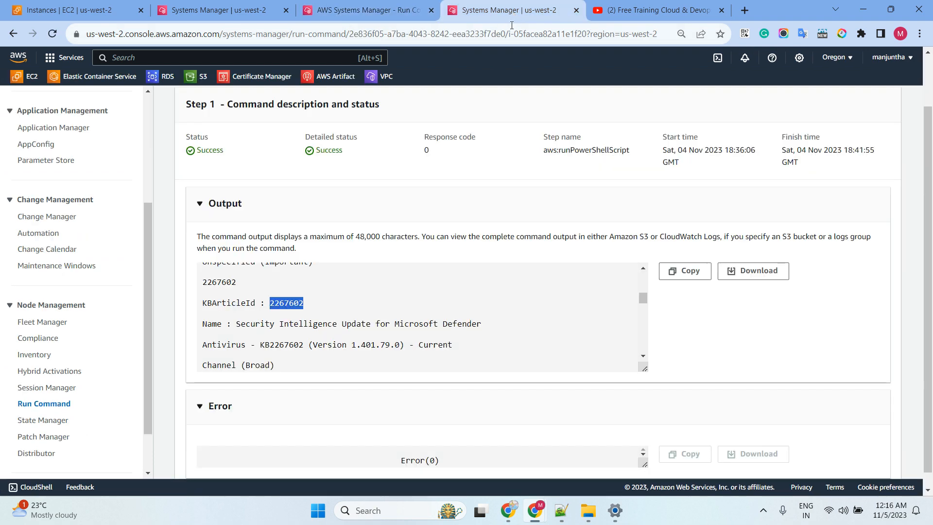
{"action": "right_click", "coordinate": [294, 305]}
{"action": "left_click", "coordinate": [320, 312]}
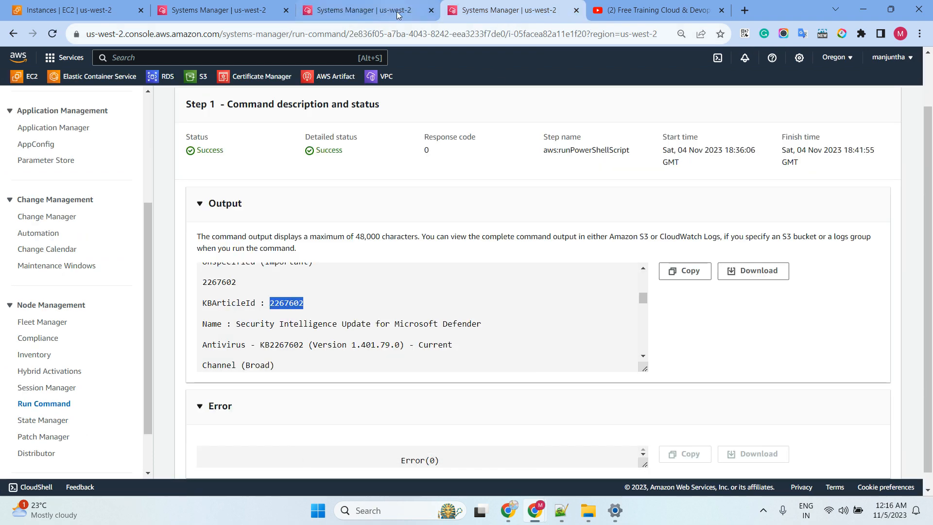
{"action": "left_click", "coordinate": [396, 12]}
{"action": "left_click", "coordinate": [311, 306]}
{"action": "left_click", "coordinate": [293, 260]}
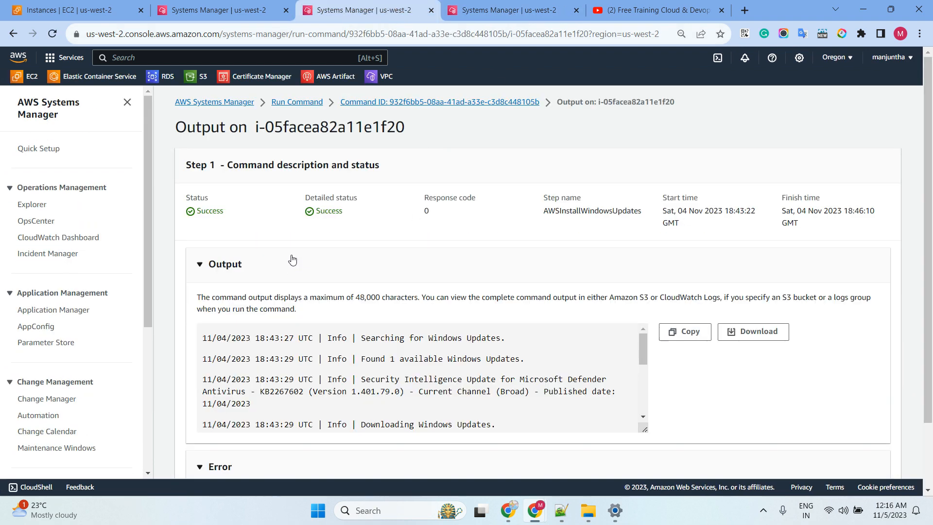
Read the opening log lines of the installation output, highlighting the available update and its KB number.
{"action": "left_click_drag", "start_coordinate": [203, 337], "coordinate": [523, 344]}
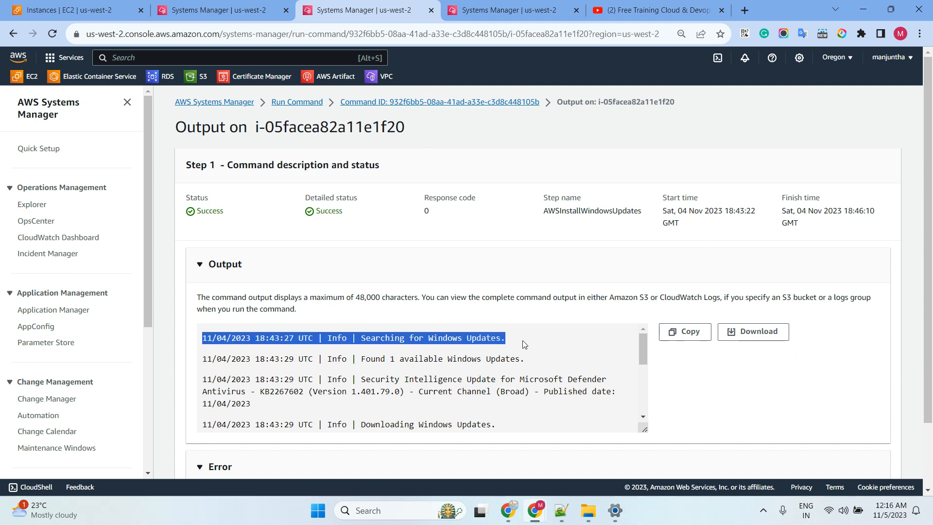
{"action": "left_click_drag", "start_coordinate": [357, 359], "coordinate": [529, 362]}
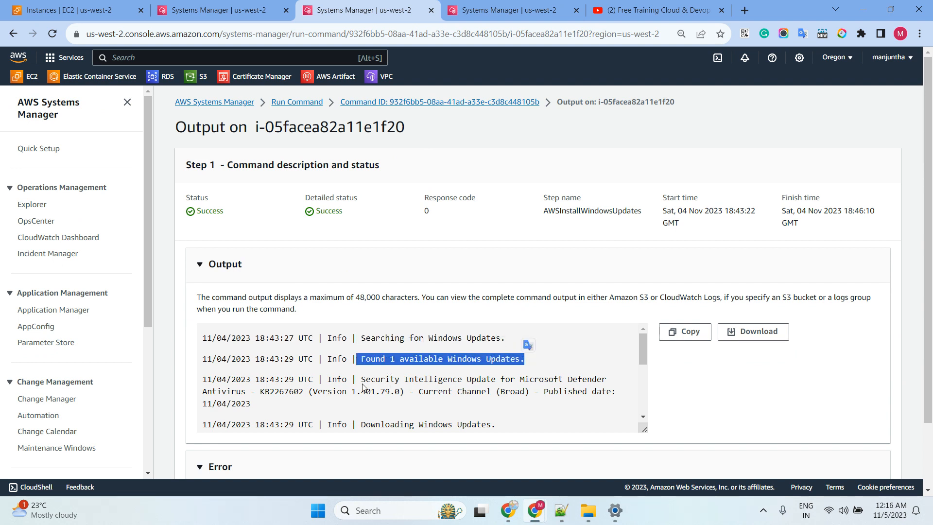
{"action": "left_click_drag", "start_coordinate": [360, 380], "coordinate": [548, 391]}
{"action": "left_click", "coordinate": [310, 407]}
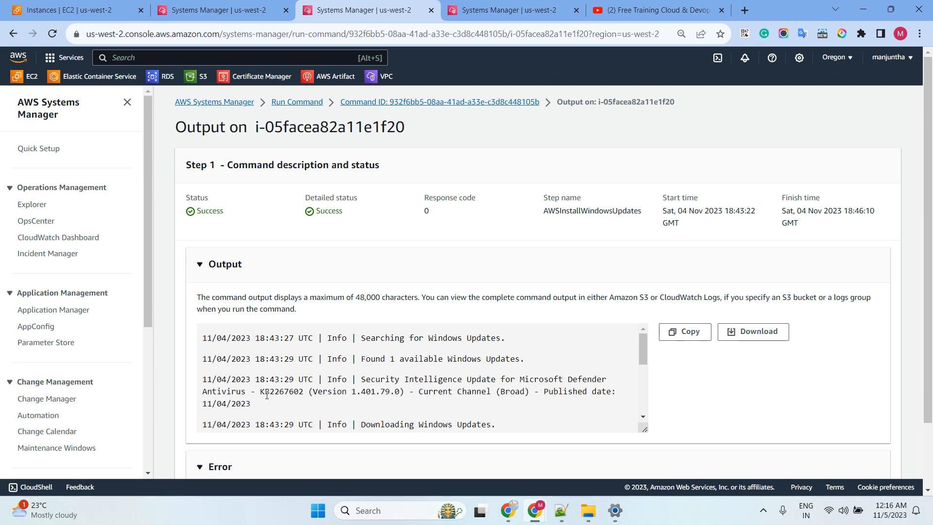
{"action": "double_click", "coordinate": [267, 392]}
Examine the closing log lines of the installation output, highlighting the install result and the reboot entry.
{"action": "scroll", "coordinate": [384, 372], "scroll_direction": "down", "scroll_amount": 3}
{"action": "scroll", "coordinate": [390, 365], "scroll_direction": "down", "scroll_amount": 2}
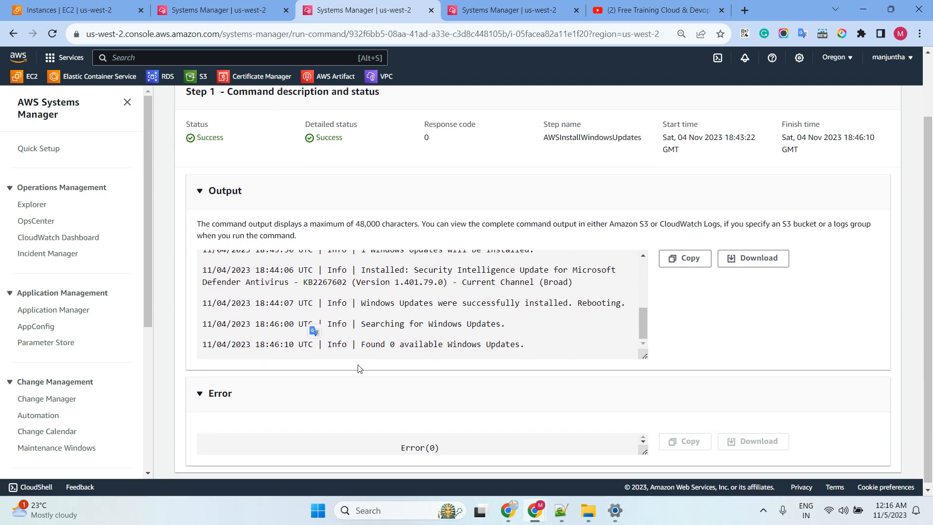
{"action": "left_click_drag", "start_coordinate": [546, 346], "coordinate": [225, 304]}
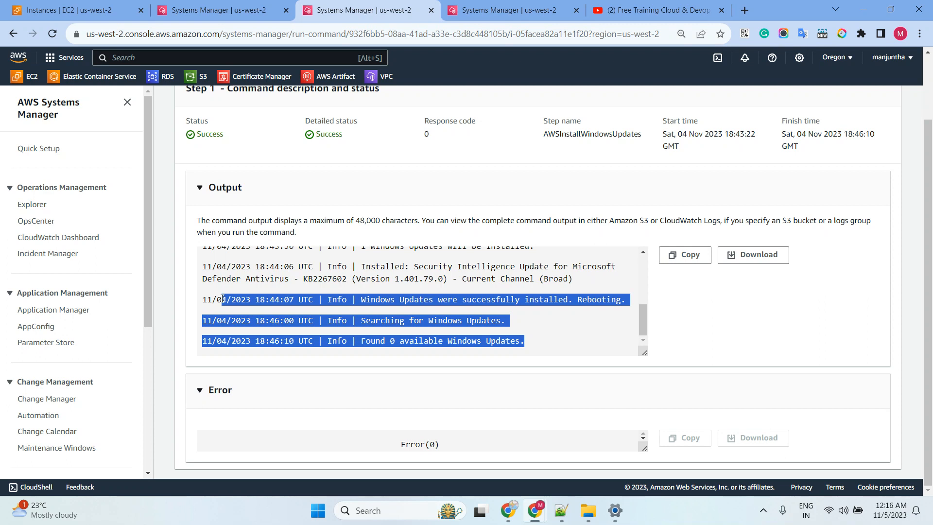
{"action": "left_click", "coordinate": [701, 320]}
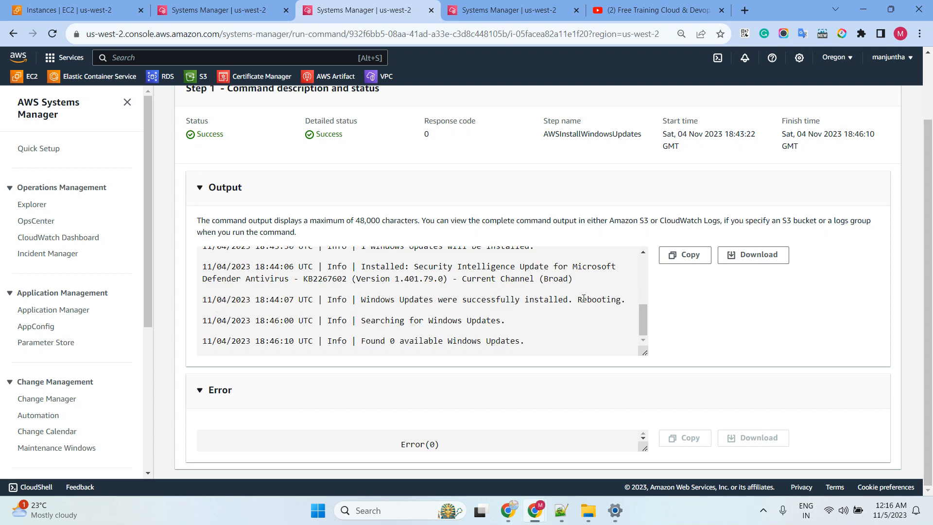
{"action": "left_click_drag", "start_coordinate": [578, 299], "coordinate": [620, 299]}
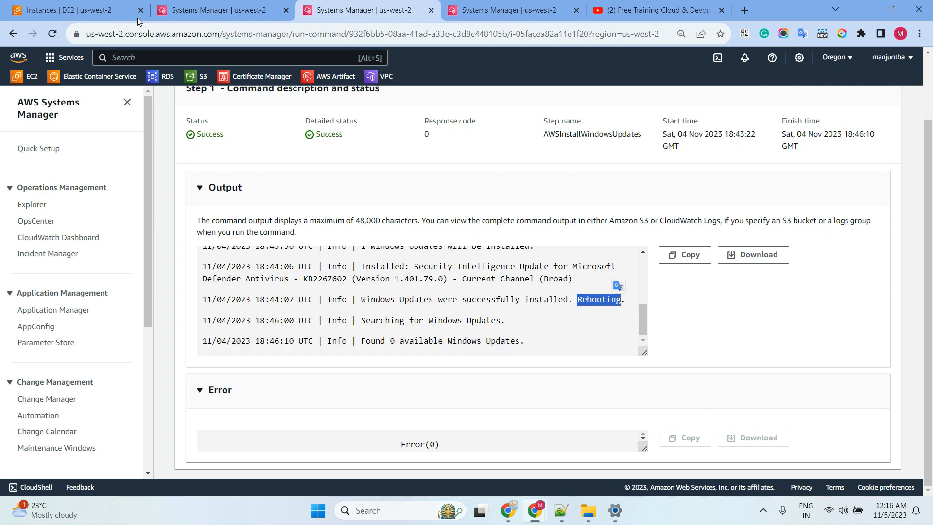
Close the enlarged CPU utilization graph in EC2 and select only the windows seever instance.
{"action": "left_click", "coordinate": [138, 19]}
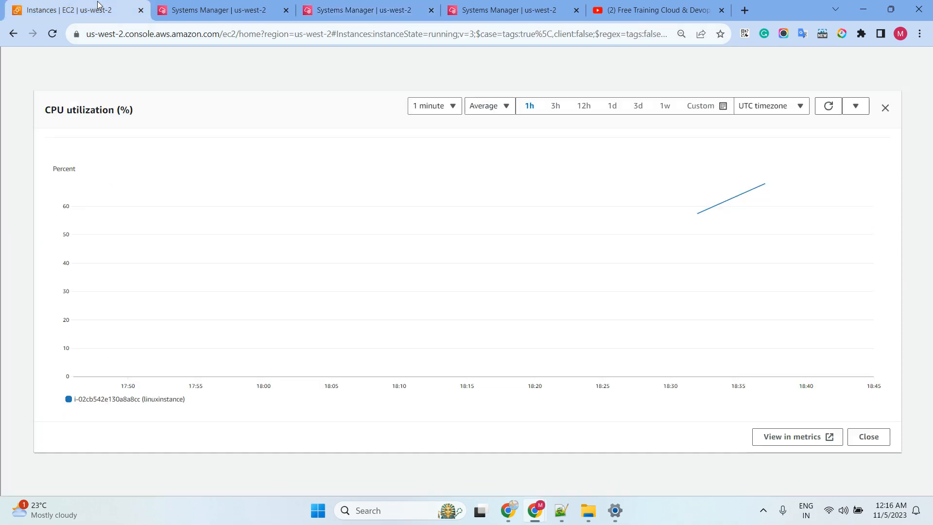
{"action": "left_click", "coordinate": [884, 108]}
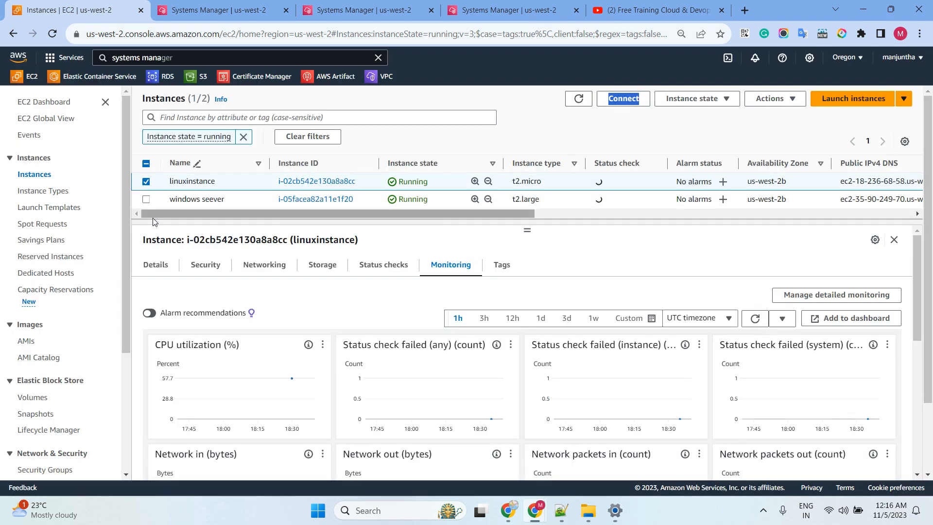
{"action": "left_click", "coordinate": [146, 199]}
{"action": "left_click", "coordinate": [146, 180]}
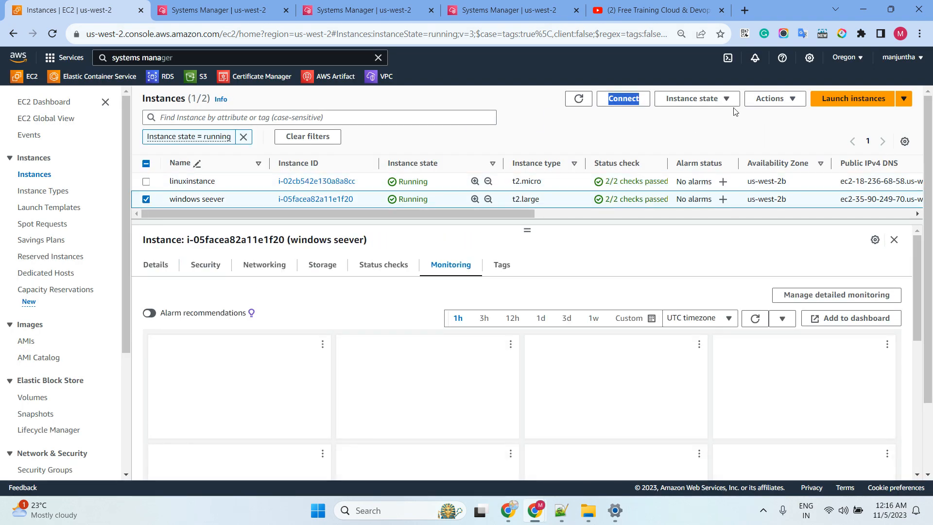
Get an instance screenshot of the selected Windows instance, look it over, and return to the instances list.
{"action": "left_click", "coordinate": [770, 98]}
{"action": "mouse_move", "coordinate": [787, 232]}
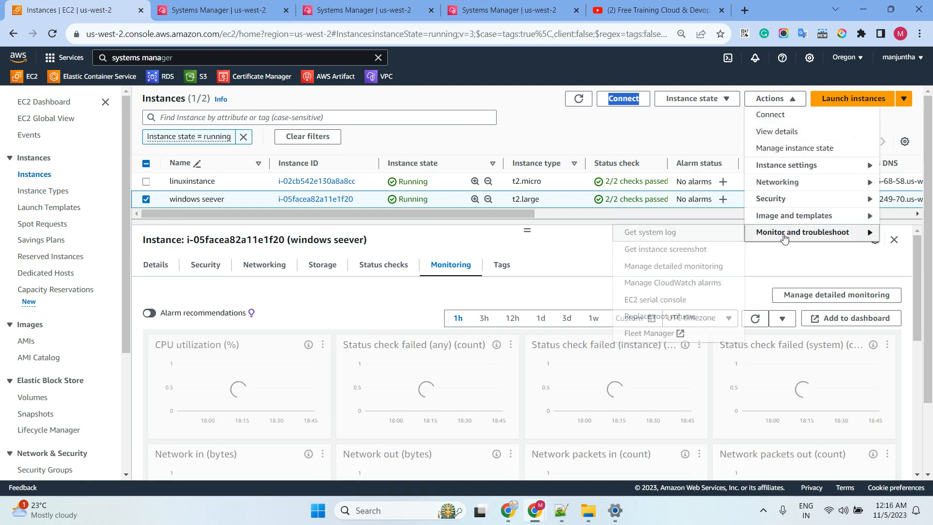
{"action": "left_click", "coordinate": [668, 250]}
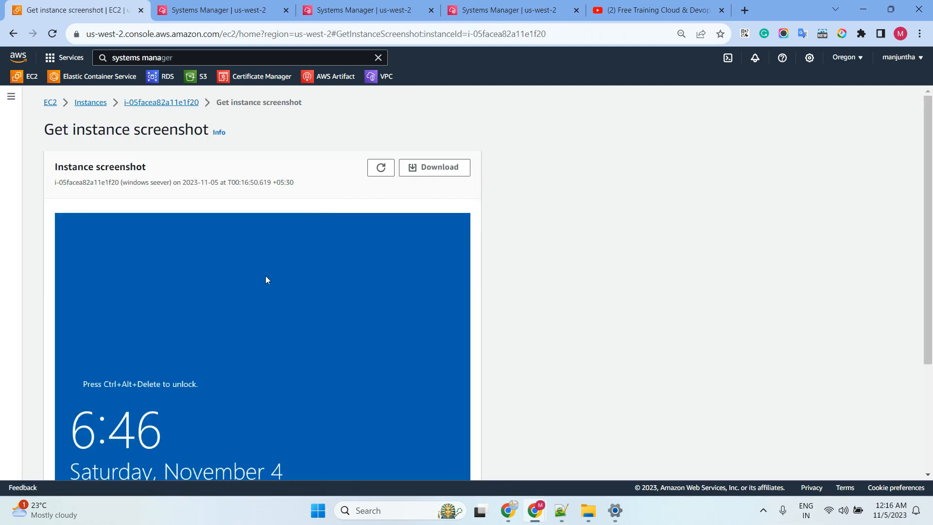
{"action": "scroll", "coordinate": [254, 284], "scroll_direction": "down", "scroll_amount": 2}
{"action": "scroll", "coordinate": [252, 281], "scroll_direction": "up", "scroll_amount": 2}
{"action": "left_click", "coordinate": [90, 103]}
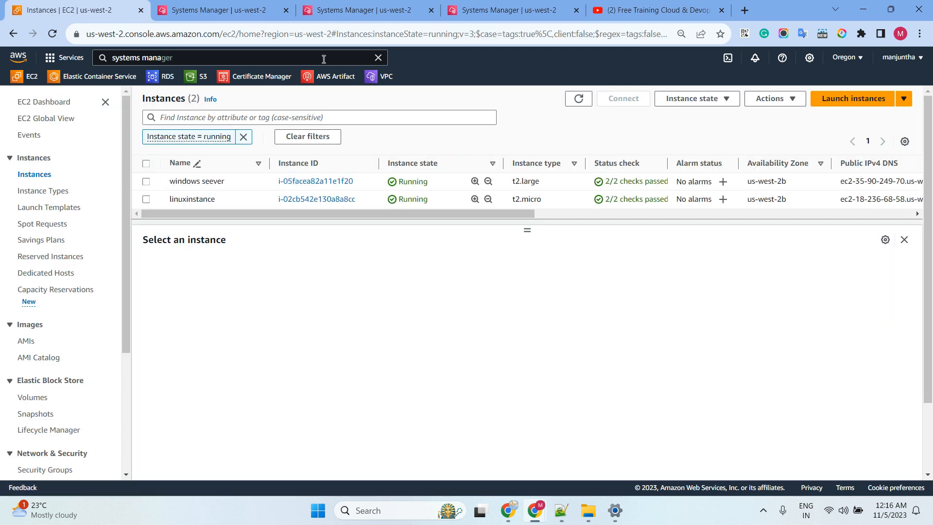
Highlight the Fleetmanager entry in the Notepad++ notes, and open Fleet Manager in AWS Systems Manager to view the managed nodes.
{"action": "left_click", "coordinate": [561, 510]}
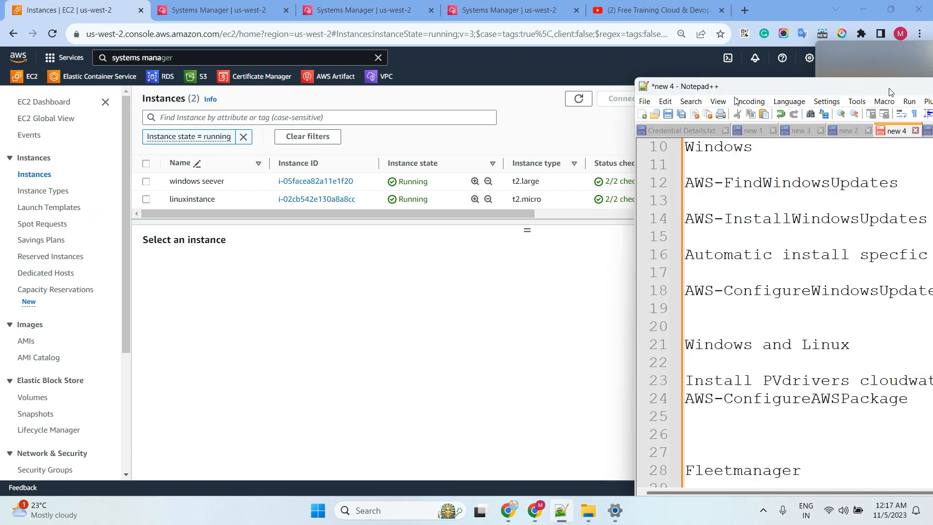
{"action": "double_click", "coordinate": [483, 98]}
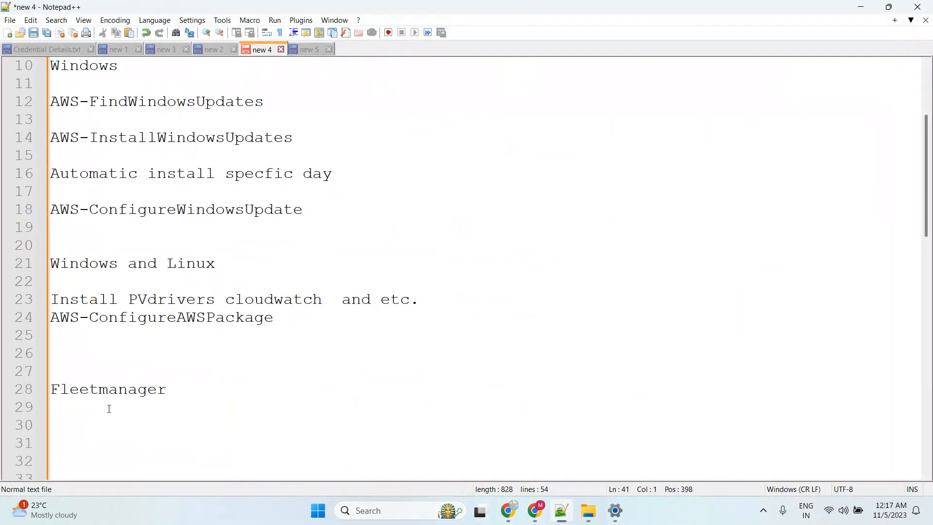
{"action": "left_click_drag", "start_coordinate": [182, 401], "coordinate": [41, 387]}
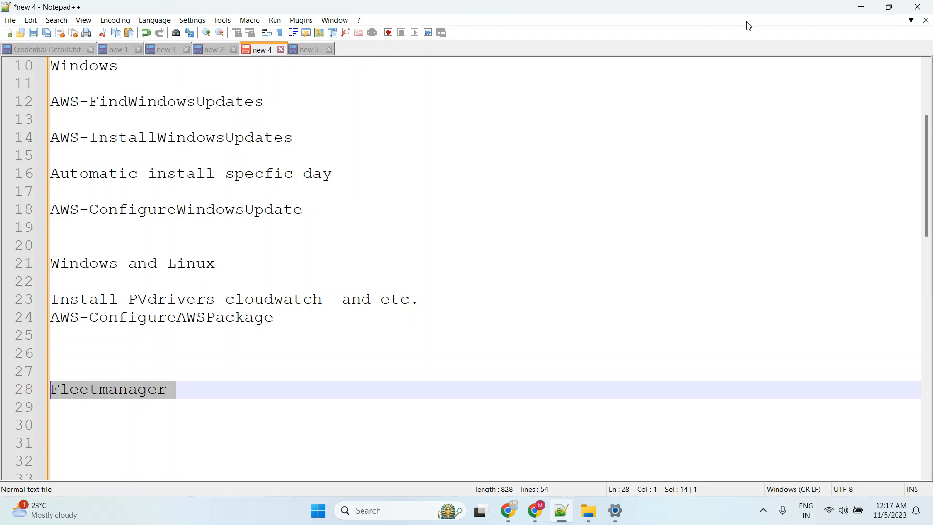
{"action": "left_click", "coordinate": [861, 7]}
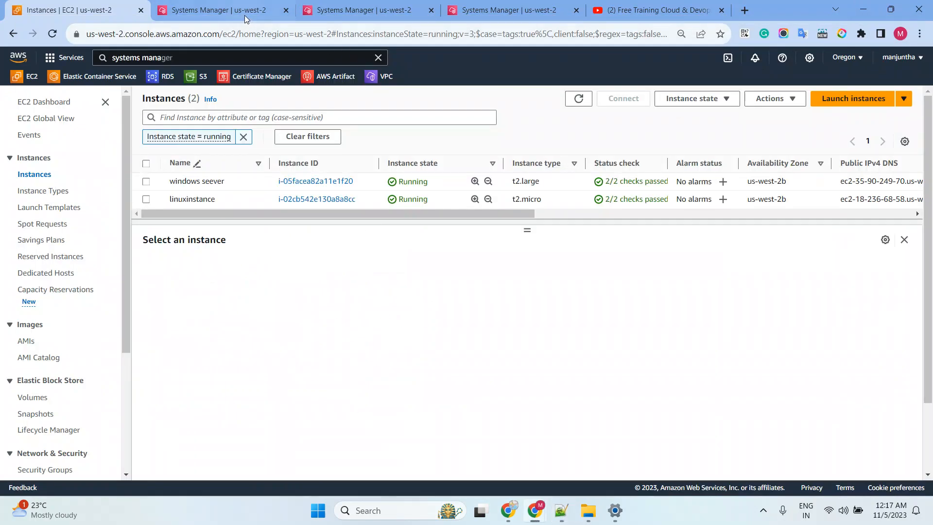
{"action": "left_click", "coordinate": [357, 10]}
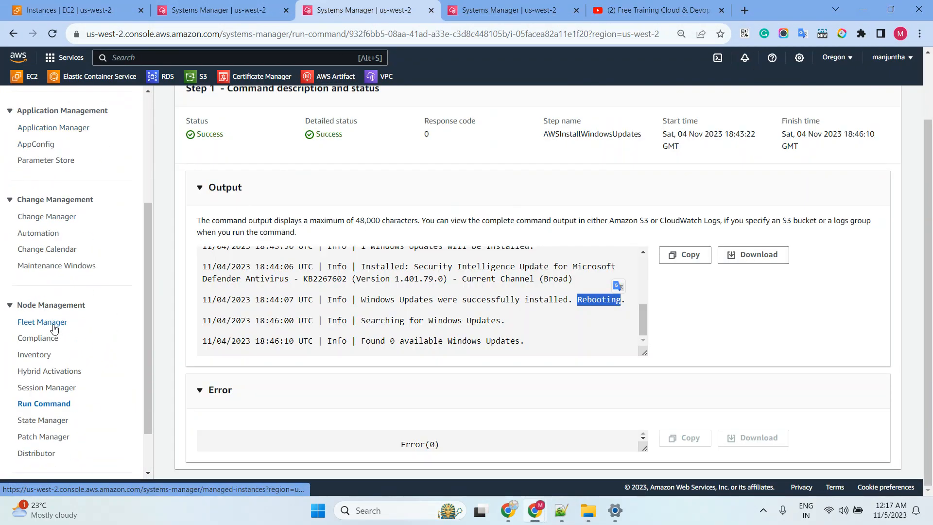
{"action": "left_click", "coordinate": [55, 321]}
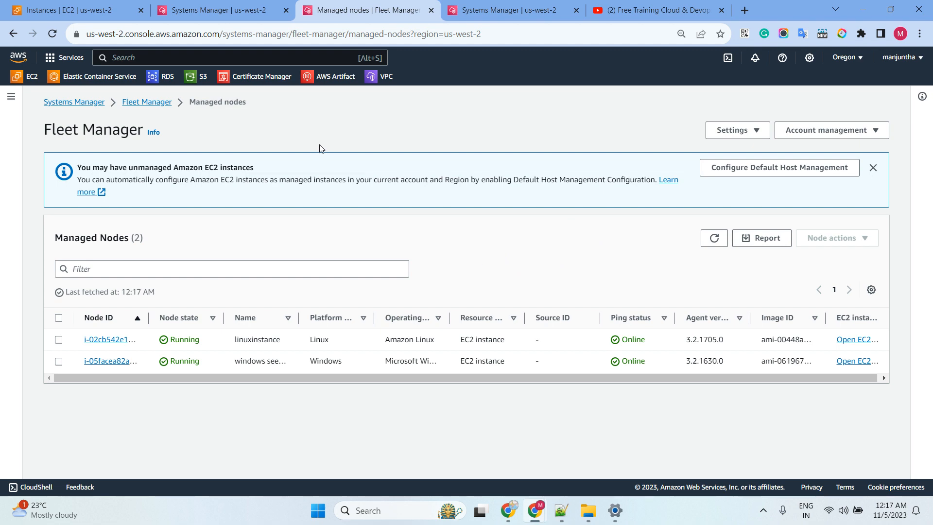
Refresh the CPU stress command's status, and inspect linuxinstance's CPU utilization in the EC2 monitoring graphs after refreshing the instances list.
{"action": "left_click", "coordinate": [246, 14]}
{"action": "double_click", "coordinate": [674, 154]}
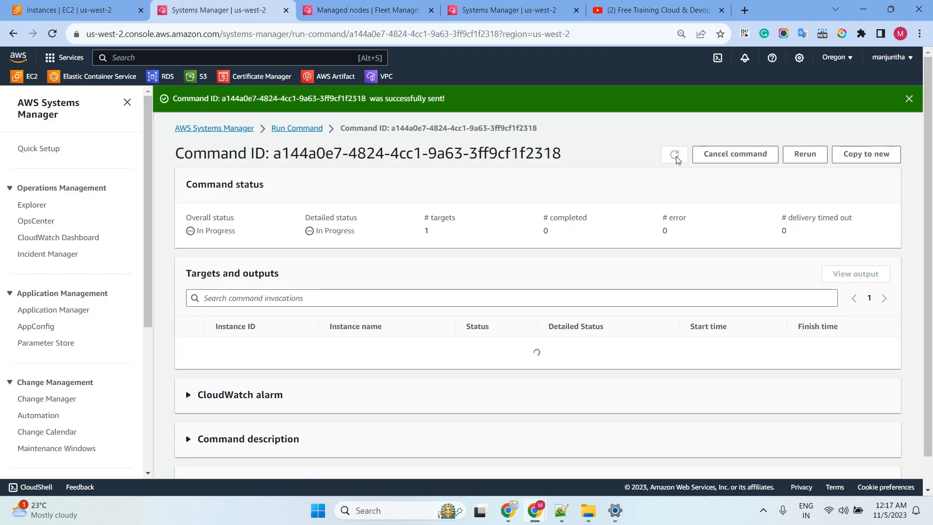
{"action": "left_click", "coordinate": [73, 10]}
{"action": "left_click", "coordinate": [578, 104]}
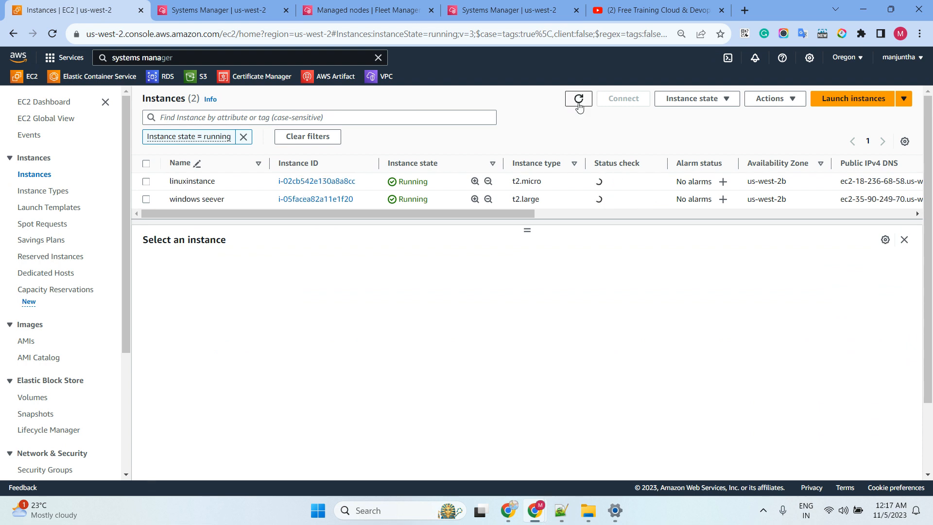
{"action": "left_click", "coordinate": [146, 183]}
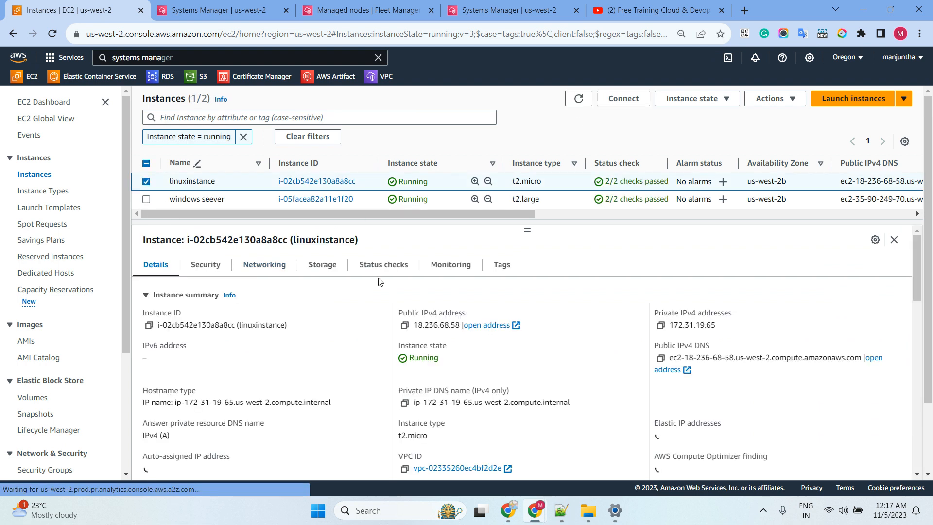
{"action": "left_click", "coordinate": [444, 267]}
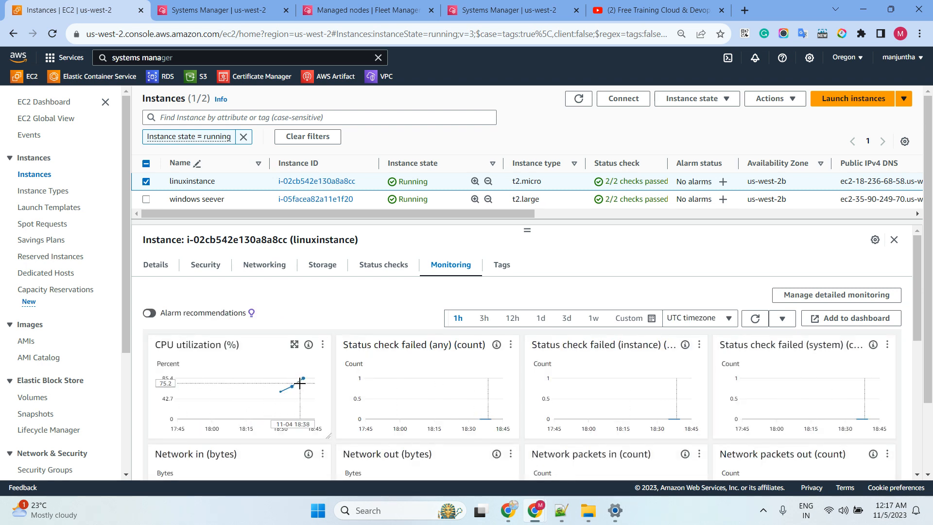
{"action": "mouse_move", "coordinate": [278, 392]}
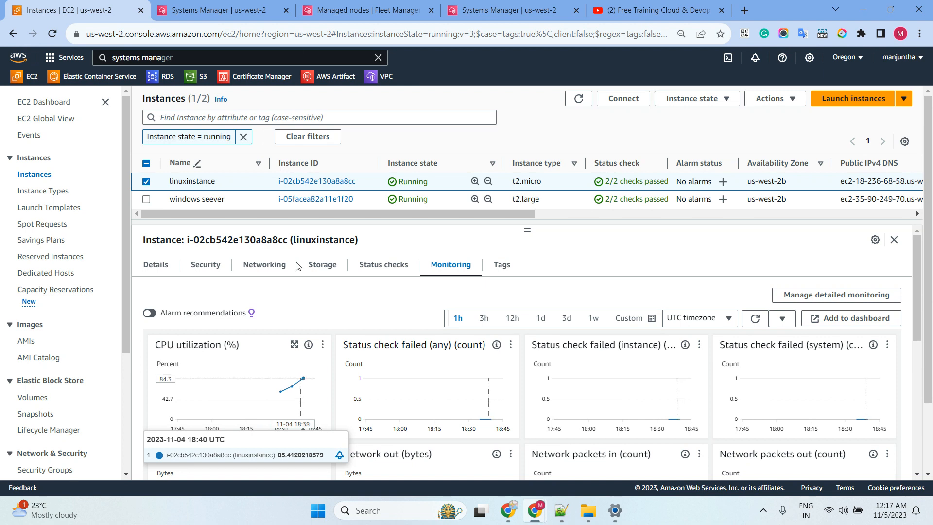
Switch to the YouTube channel page and highlight the channel name Free Training Cloud & Devops.
{"action": "left_click", "coordinate": [640, 16]}
{"action": "left_click", "coordinate": [640, 111]}
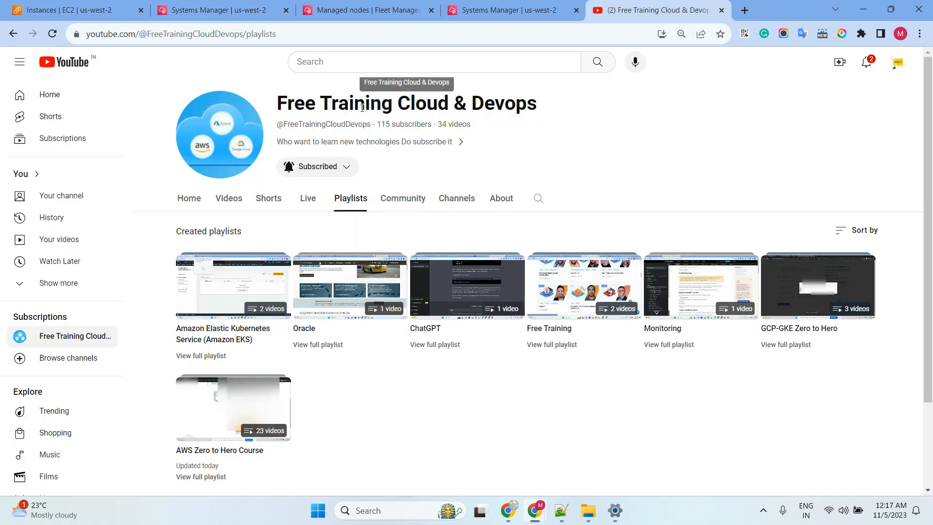
{"action": "left_click_drag", "start_coordinate": [277, 103], "coordinate": [543, 108]}
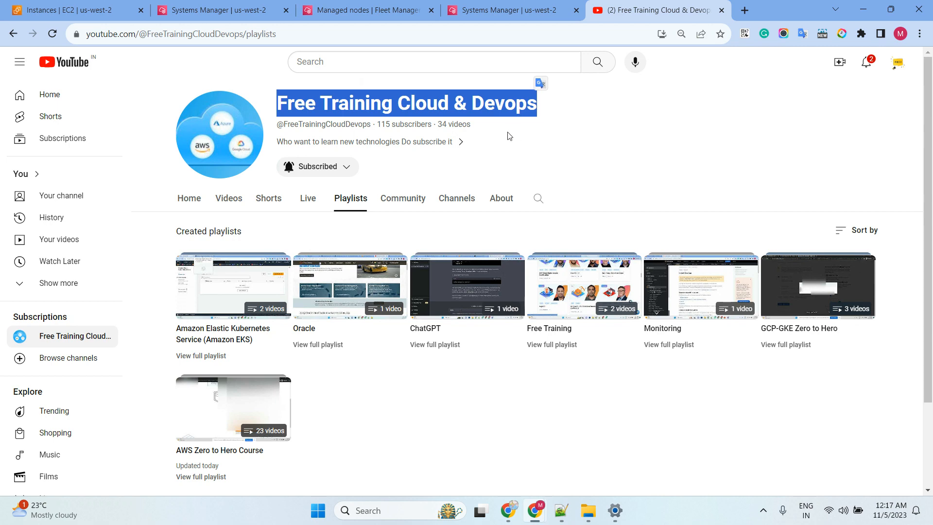